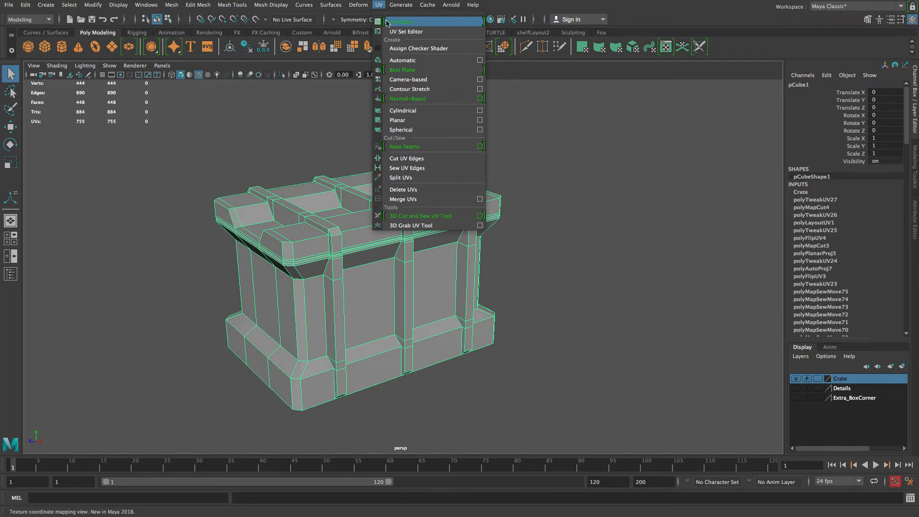
Step: Examine the finished crate from several angles alongside its UV layout, and close the UV Editor
{"action": "middle_click_drag", "start_coordinate": [632, 226], "coordinate": [655, 219], "text": "alt"}
{"action": "scroll", "coordinate": [624, 201], "scroll_direction": "up", "scroll_amount": 3}
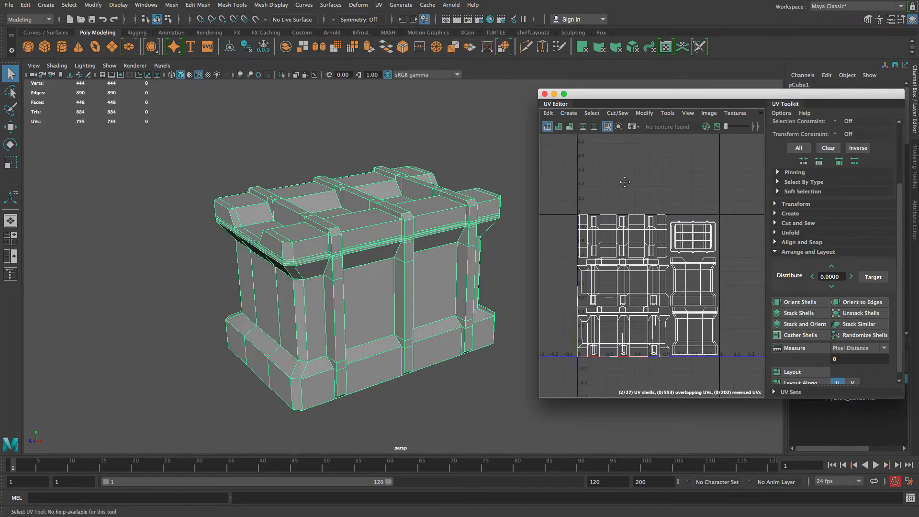
{"action": "left_click_drag", "start_coordinate": [198, 136], "coordinate": [307, 288], "text": "alt"}
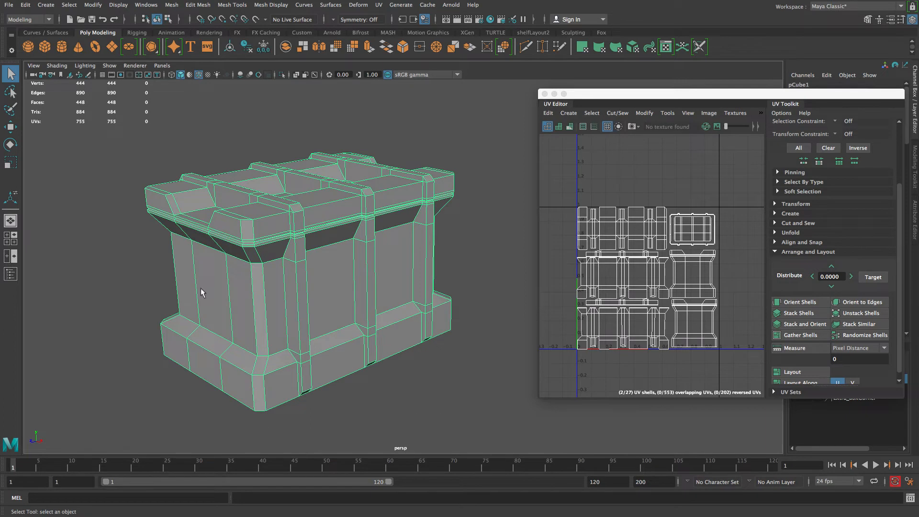
{"action": "left_click_drag", "start_coordinate": [138, 307], "coordinate": [371, 285], "text": "alt"}
{"action": "middle_click_drag", "start_coordinate": [371, 286], "coordinate": [477, 239], "text": "alt"}
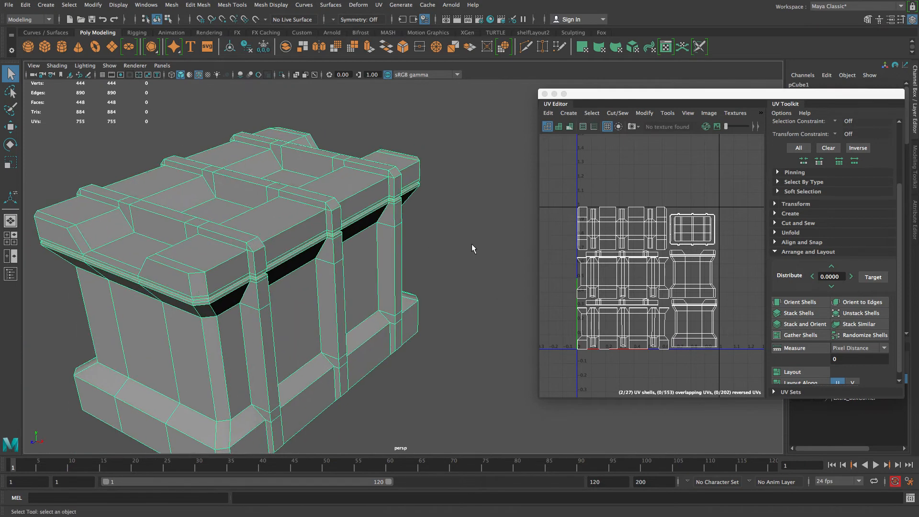
{"action": "left_click_drag", "start_coordinate": [477, 240], "coordinate": [452, 199], "text": "alt"}
{"action": "middle_click_drag", "start_coordinate": [451, 199], "coordinate": [458, 239], "text": "alt"}
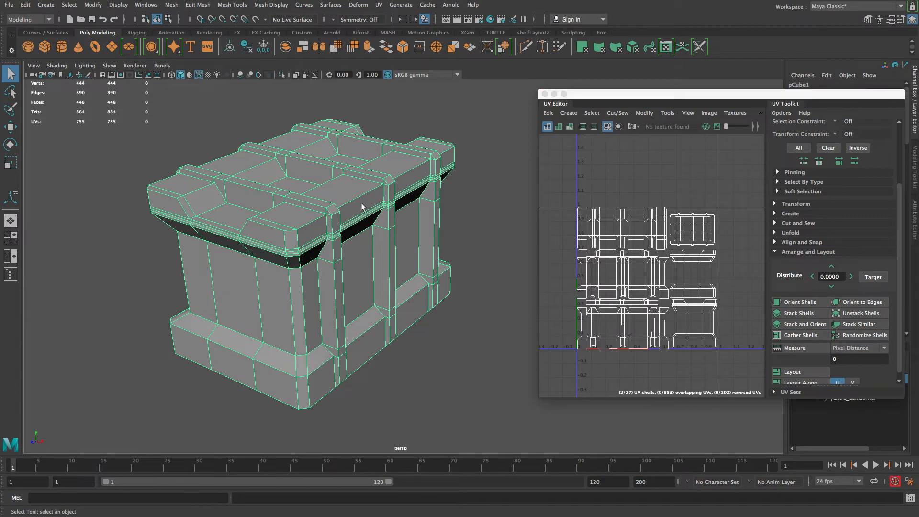
{"action": "left_click", "coordinate": [544, 93]}
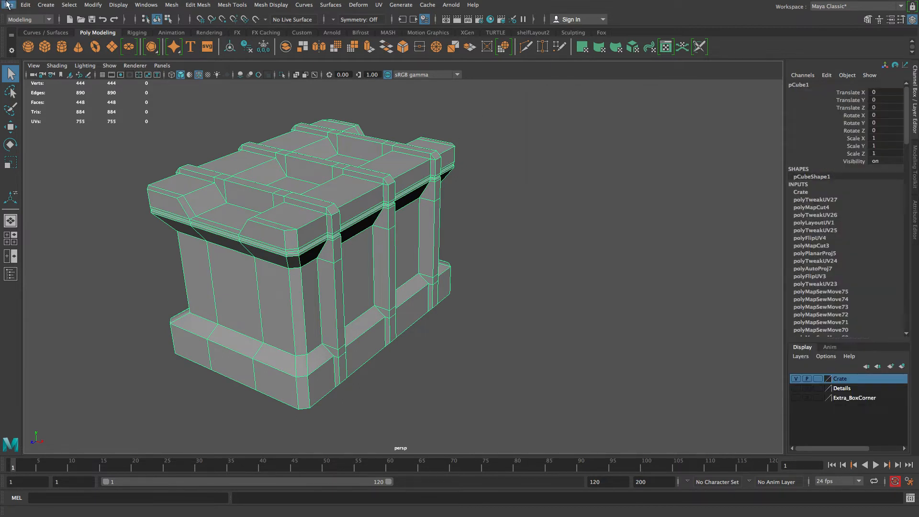
Step: Open the scene Crate_010_Handle.mb and continue past the student version notice
{"action": "left_click", "coordinate": [7, 6]}
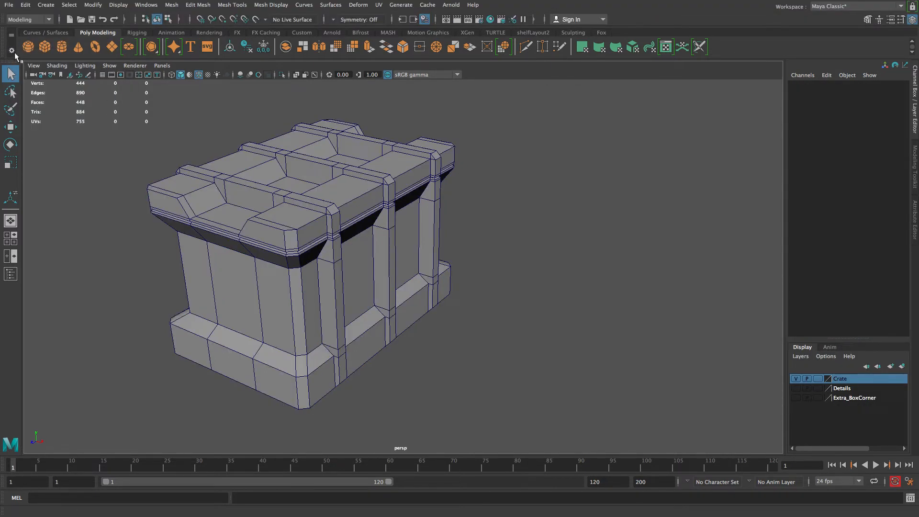
{"action": "left_click", "coordinate": [9, 5]}
{"action": "left_click", "coordinate": [22, 31]}
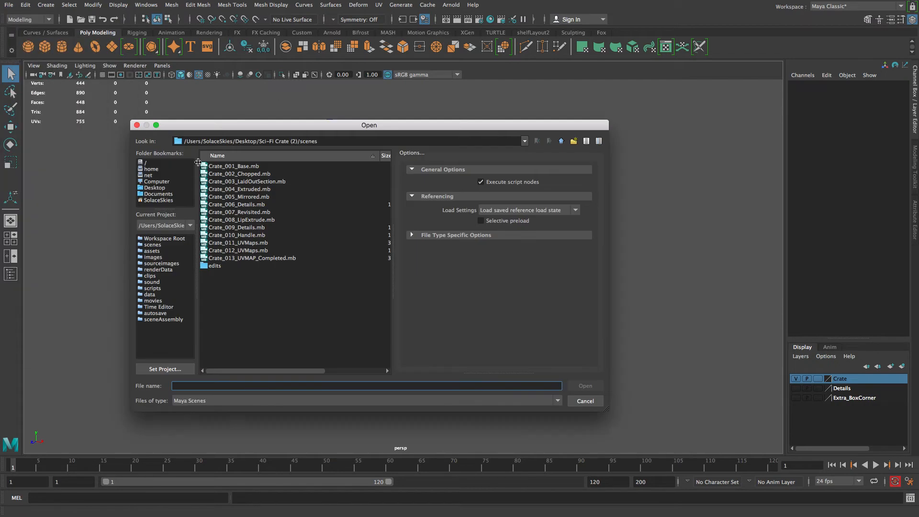
{"action": "left_click", "coordinate": [238, 234]}
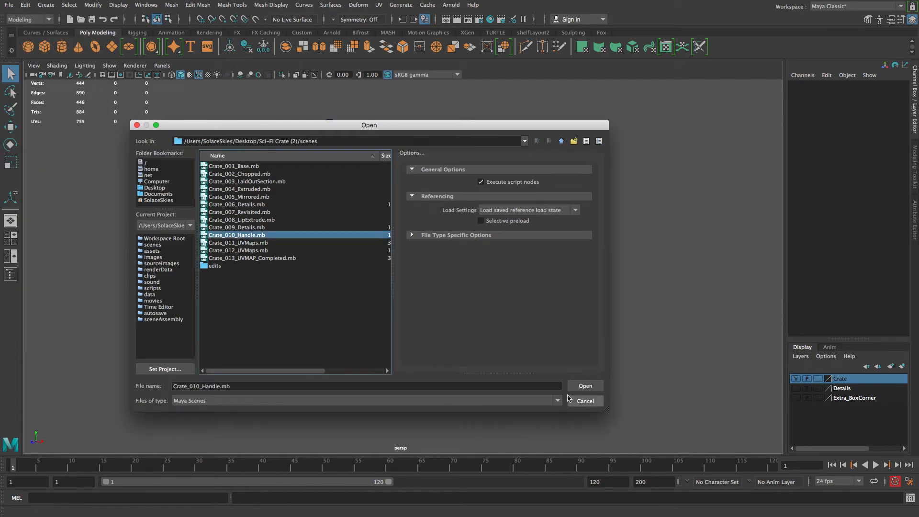
{"action": "left_click", "coordinate": [577, 388]}
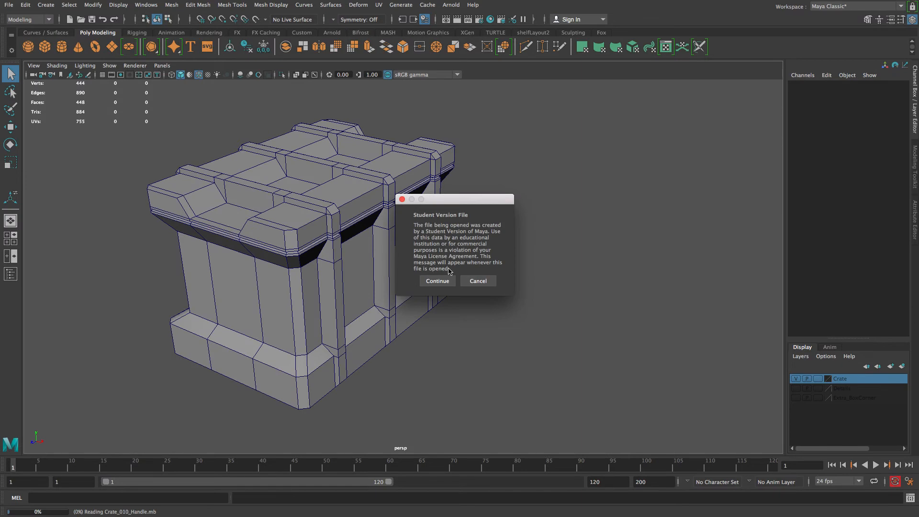
{"action": "left_click", "coordinate": [437, 280]}
Step: Add the crate's handle to the Details layer and hide that layer
{"action": "left_click_drag", "start_coordinate": [679, 289], "coordinate": [555, 290], "text": "alt"}
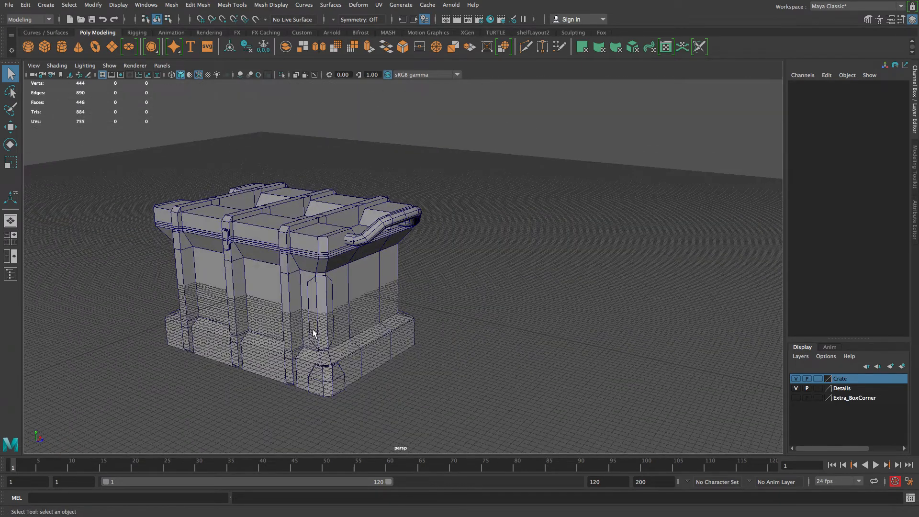
{"action": "left_click", "coordinate": [409, 222]}
{"action": "right_click", "coordinate": [808, 388]}
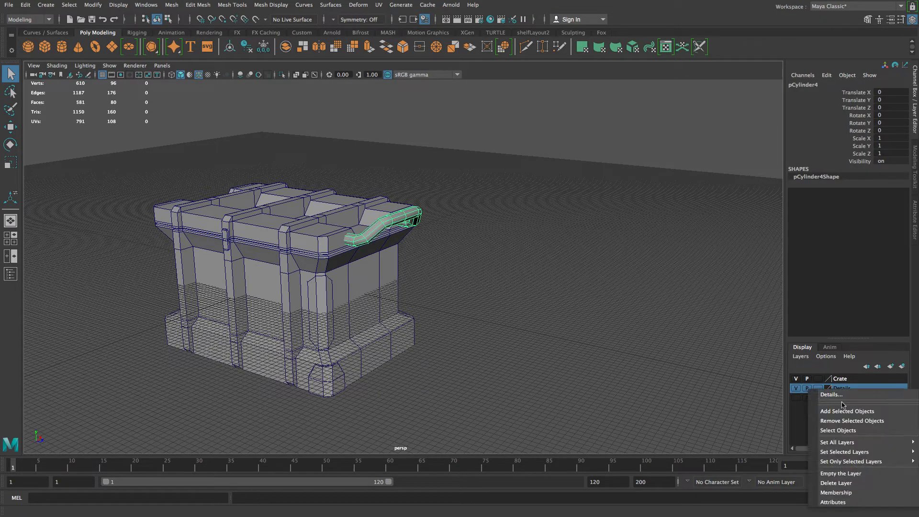
{"action": "left_click", "coordinate": [828, 395]}
{"action": "left_click", "coordinate": [795, 388]}
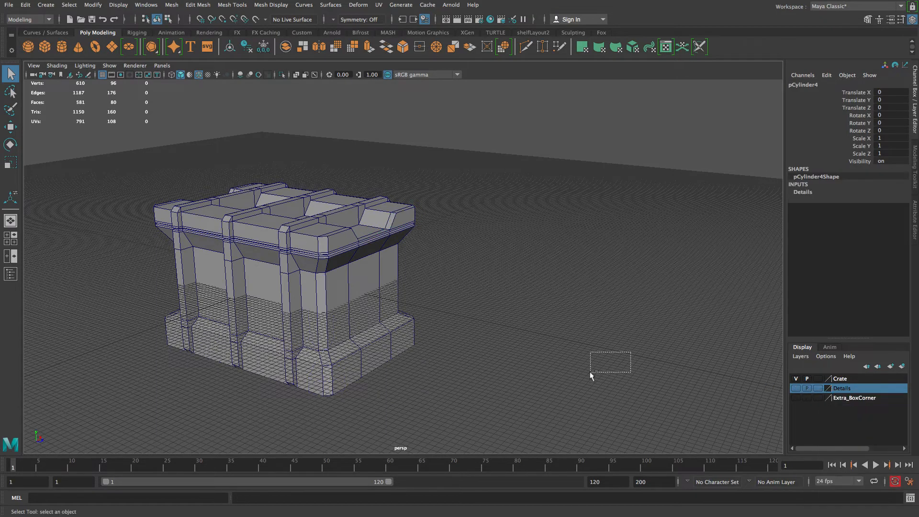
Step: Hide the grid in the perspective view, leaving the crate's body on a plain background
{"action": "left_click_drag", "start_coordinate": [652, 291], "coordinate": [445, 292], "text": "alt"}
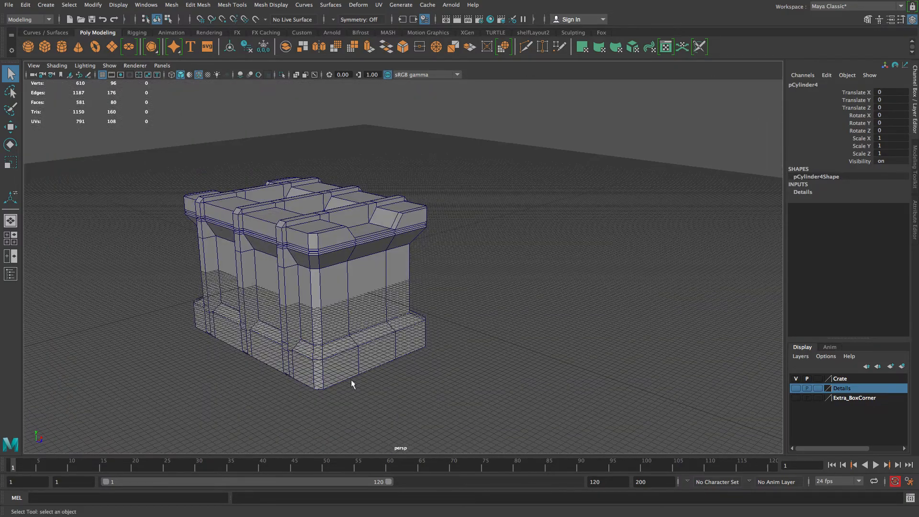
{"action": "left_click_drag", "start_coordinate": [331, 413], "coordinate": [301, 260], "text": "alt"}
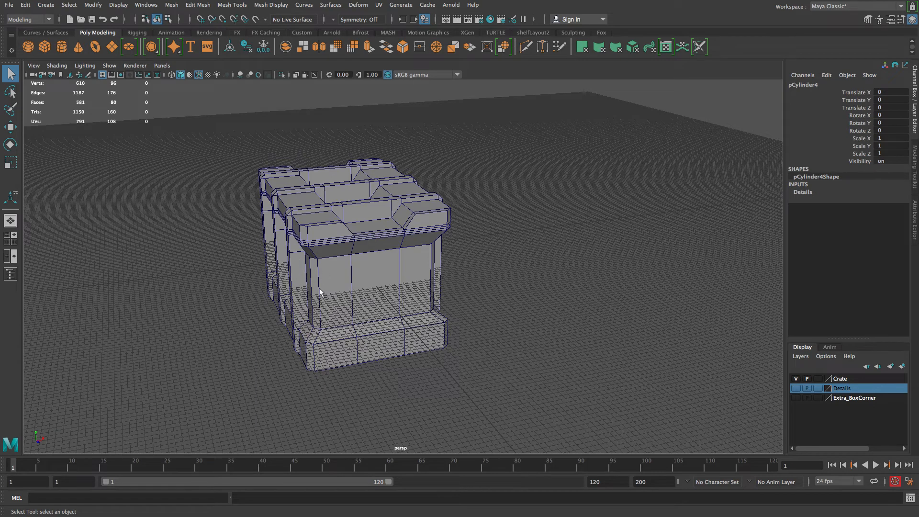
{"action": "left_click", "coordinate": [109, 66]}
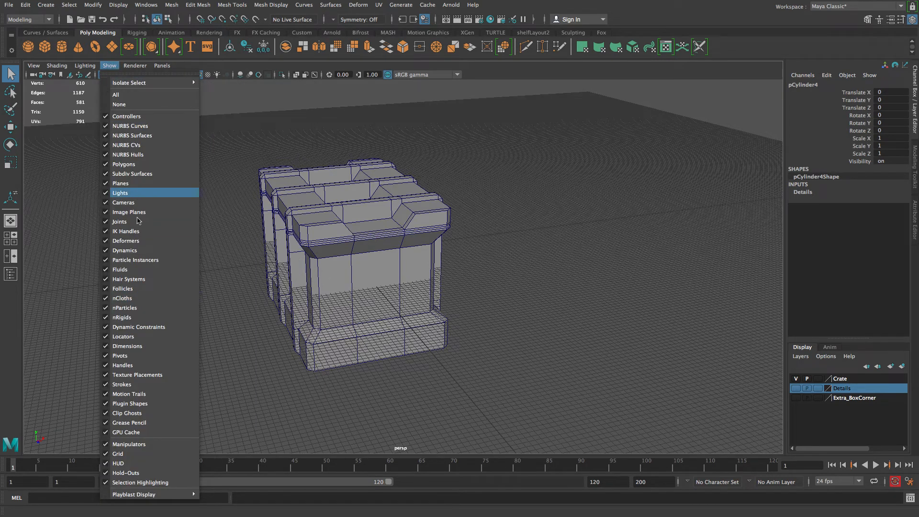
{"action": "left_click", "coordinate": [158, 456]}
{"action": "left_click_drag", "start_coordinate": [597, 87], "coordinate": [473, 129], "text": "alt"}
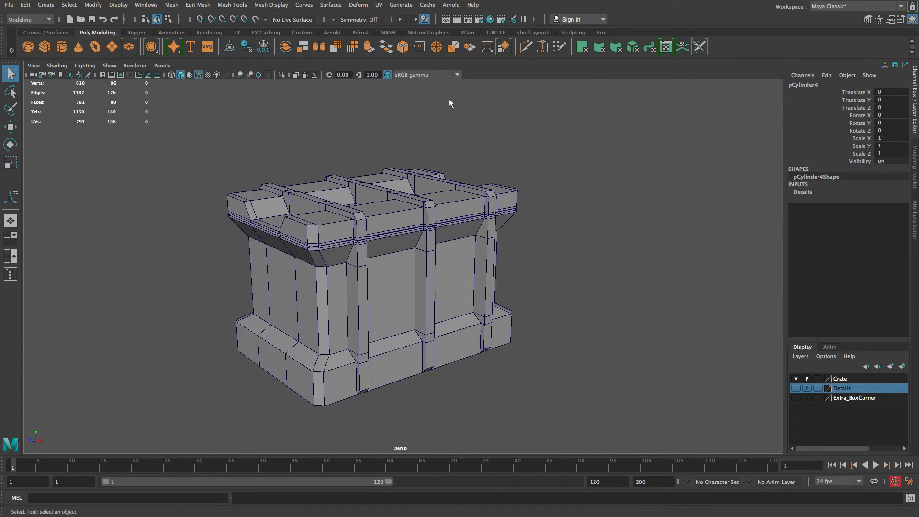
Step: Open the UV Editor beside the model and select the crate to display its UVs
{"action": "left_click", "coordinate": [379, 6]}
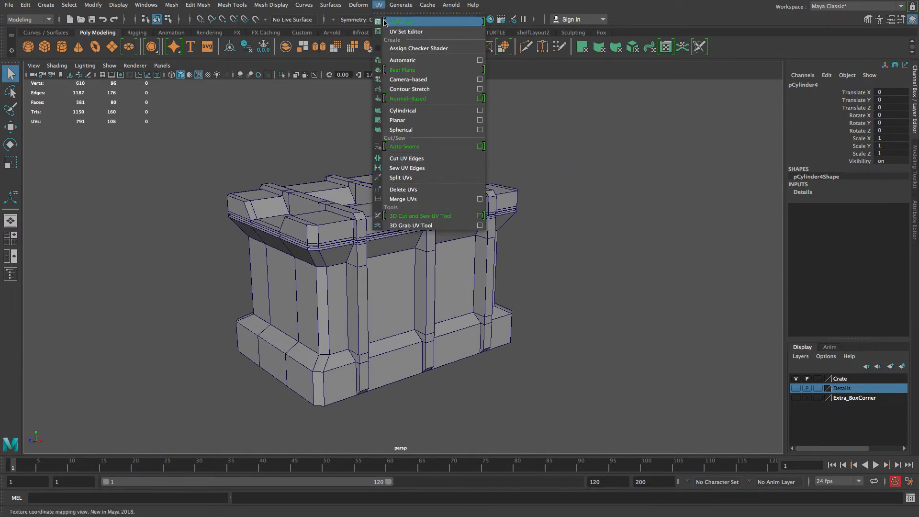
{"action": "left_click", "coordinate": [384, 22]}
{"action": "middle_click_drag", "start_coordinate": [397, 111], "coordinate": [307, 116], "text": "alt"}
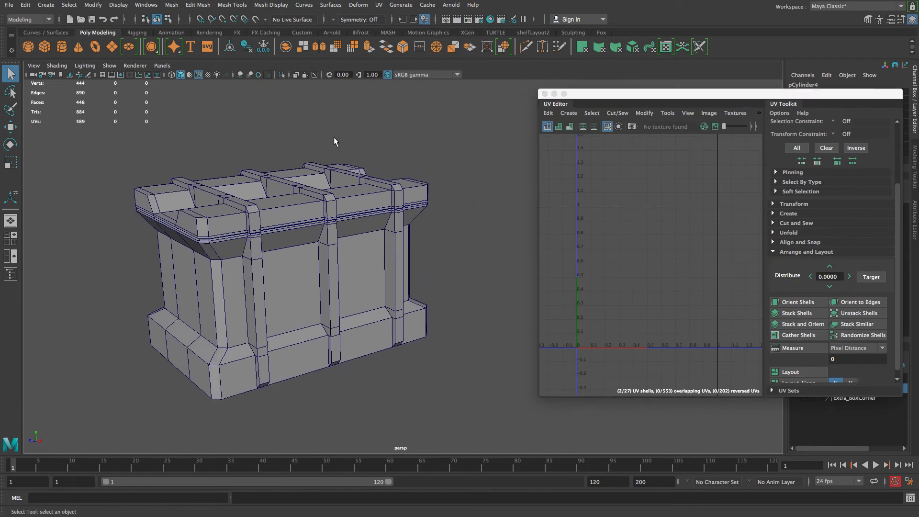
{"action": "left_click_drag", "start_coordinate": [585, 95], "coordinate": [525, 106]}
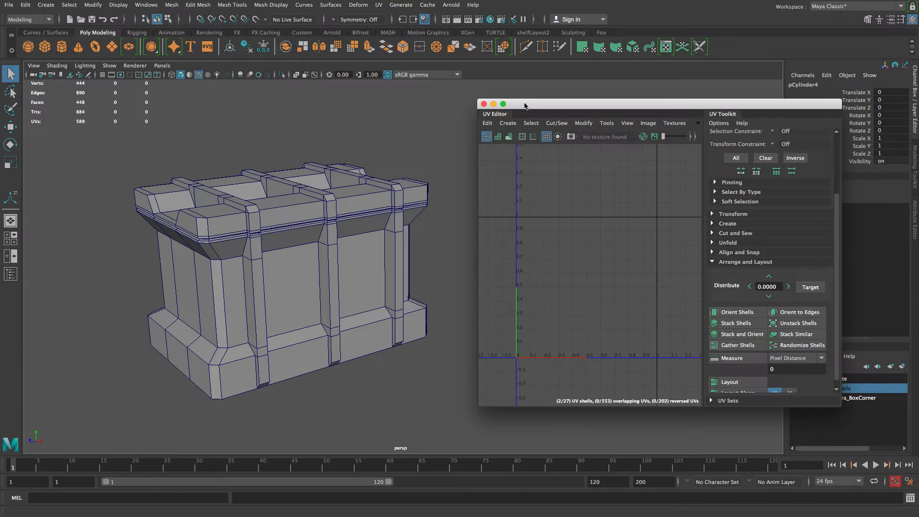
{"action": "left_click", "coordinate": [266, 240]}
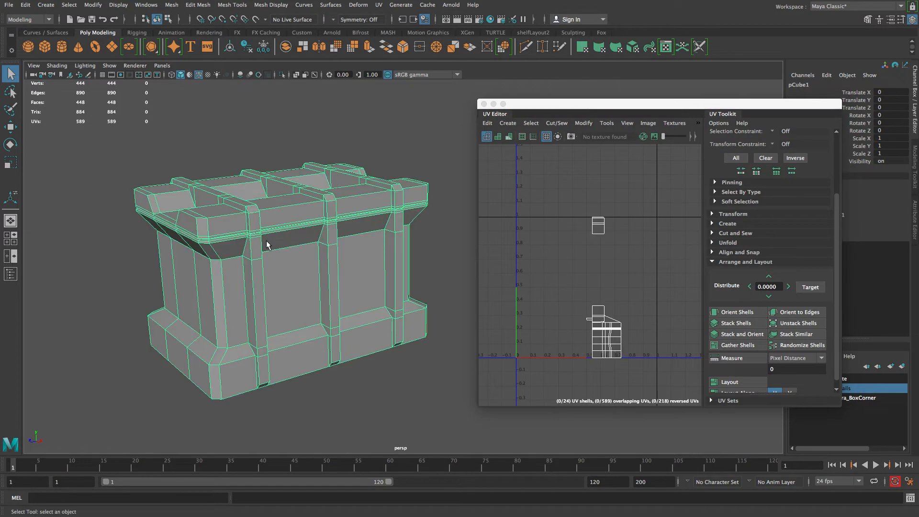
Step: Preview the crate's UVs in shaded and distortion display, and return to the wireframe UV display
{"action": "mouse_move", "coordinate": [638, 502]}
{"action": "middle_click_drag", "start_coordinate": [597, 314], "coordinate": [576, 290], "text": "alt"}
{"action": "right_click_drag", "start_coordinate": [581, 291], "coordinate": [613, 319], "text": "alt"}
{"action": "middle_click_drag", "start_coordinate": [616, 323], "coordinate": [616, 348], "text": "alt"}
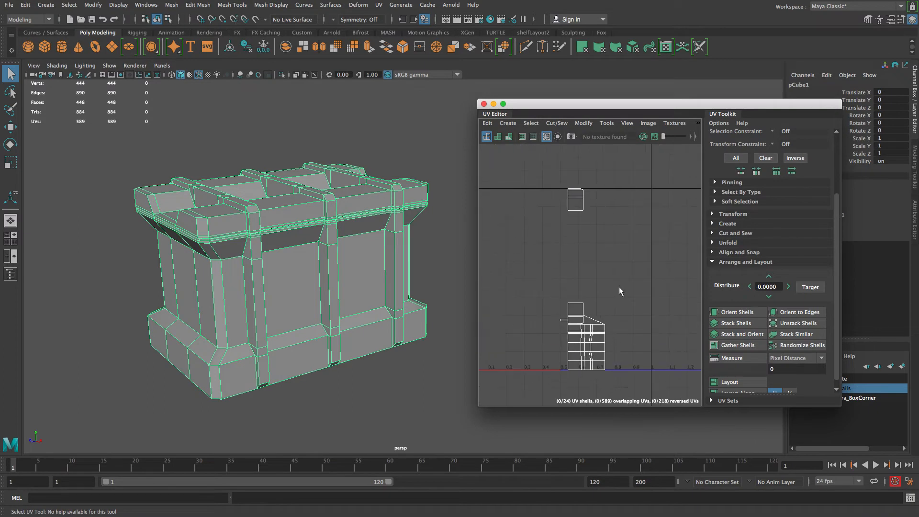
{"action": "left_click", "coordinate": [498, 137]}
{"action": "left_click_drag", "start_coordinate": [469, 283], "coordinate": [336, 334], "text": "alt"}
{"action": "left_click", "coordinate": [509, 138]}
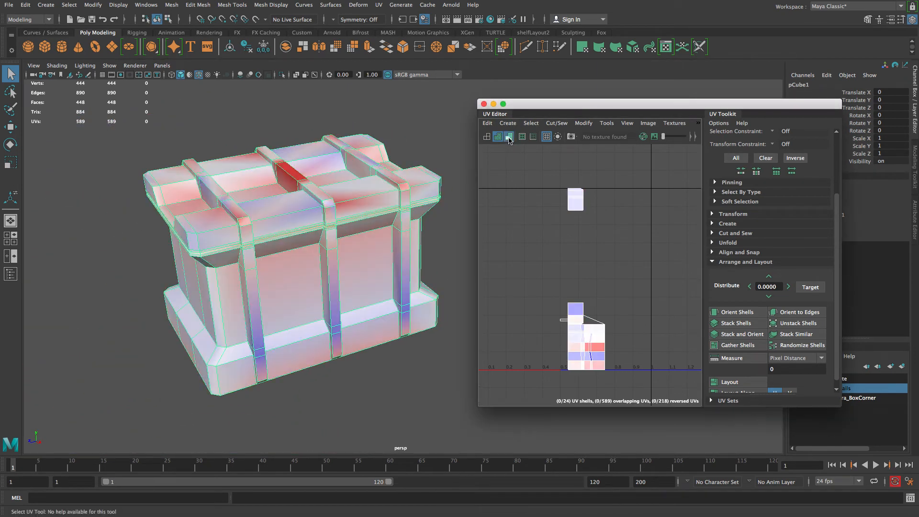
{"action": "left_click", "coordinate": [509, 138]}
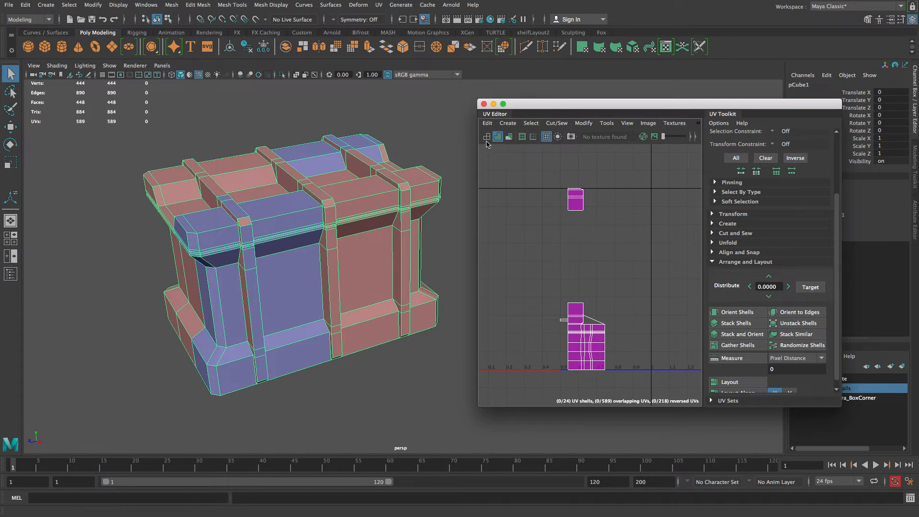
{"action": "left_click", "coordinate": [486, 137]}
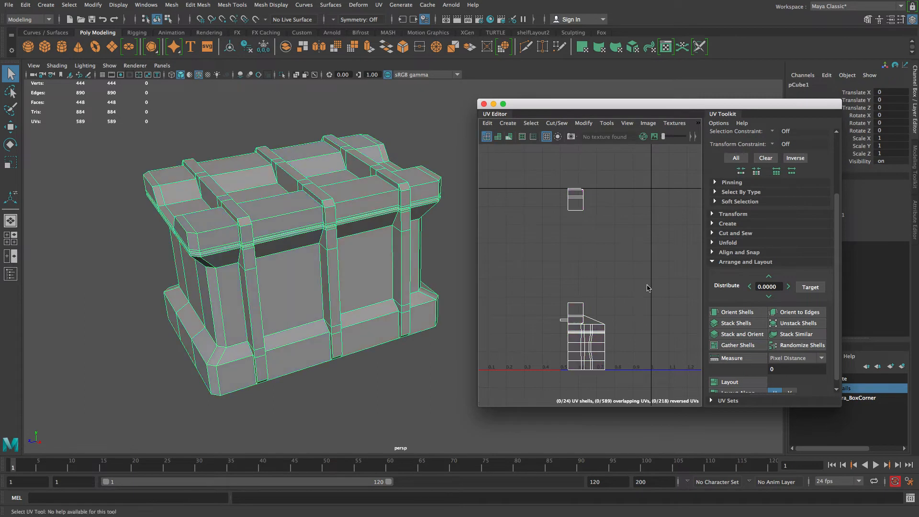
Step: Examine the crate's ends, long sides, lid and underside next to its existing UV shells
{"action": "right_click_drag", "start_coordinate": [646, 282], "coordinate": [555, 229], "text": "alt"}
{"action": "middle_click_drag", "start_coordinate": [557, 230], "coordinate": [572, 223], "text": "alt"}
{"action": "left_click_drag", "start_coordinate": [261, 195], "coordinate": [263, 221], "text": "alt"}
{"action": "left_click_drag", "start_coordinate": [302, 290], "coordinate": [180, 210], "text": "alt"}
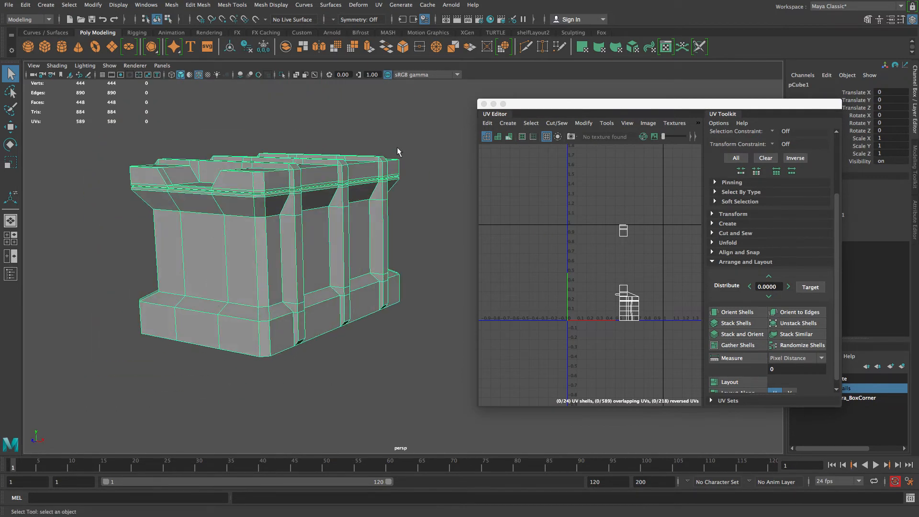
{"action": "left_click_drag", "start_coordinate": [366, 310], "coordinate": [139, 268], "text": "alt"}
{"action": "left_click_drag", "start_coordinate": [268, 296], "coordinate": [218, 378], "text": "alt"}
{"action": "left_click_drag", "start_coordinate": [230, 266], "coordinate": [227, 239], "text": "alt"}
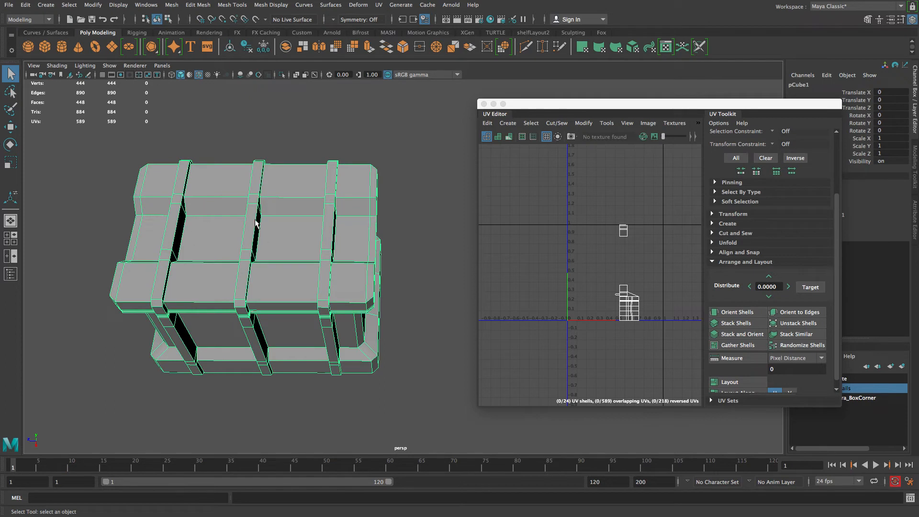
{"action": "left_click_drag", "start_coordinate": [373, 229], "coordinate": [232, 217], "text": "alt"}
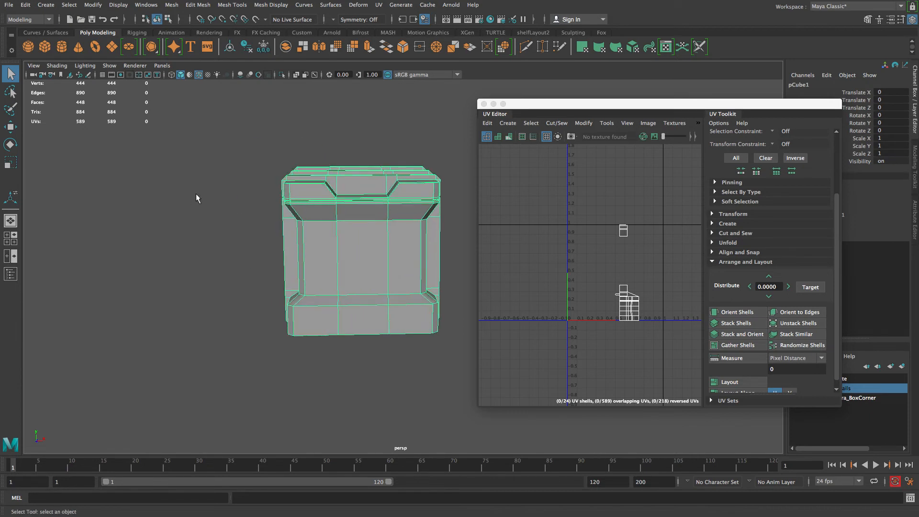
{"action": "middle_click_drag", "start_coordinate": [330, 181], "coordinate": [315, 176], "text": "alt"}
{"action": "left_click_drag", "start_coordinate": [316, 177], "coordinate": [387, 197], "text": "alt"}
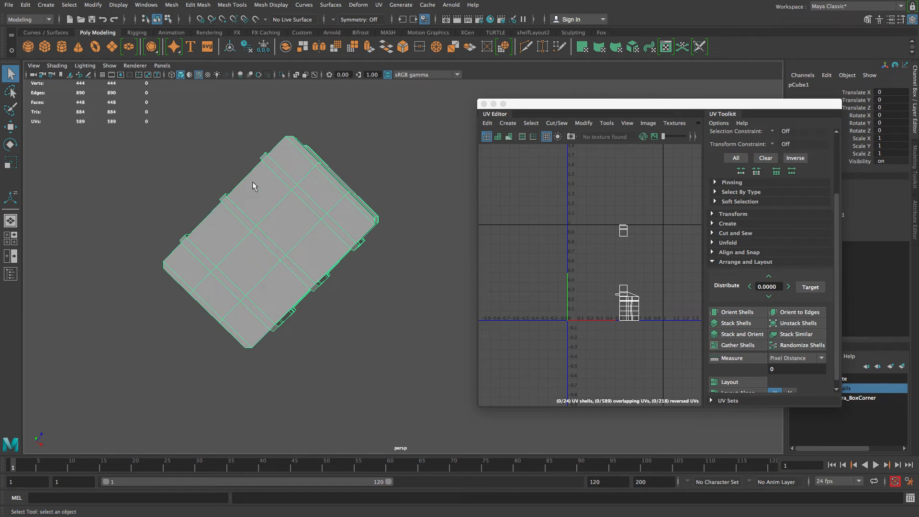
Step: Switch the crate to face selection and select all faces on its underside with the Paint Selection Tool
{"action": "right_click_drag", "start_coordinate": [261, 192], "coordinate": [266, 212]}
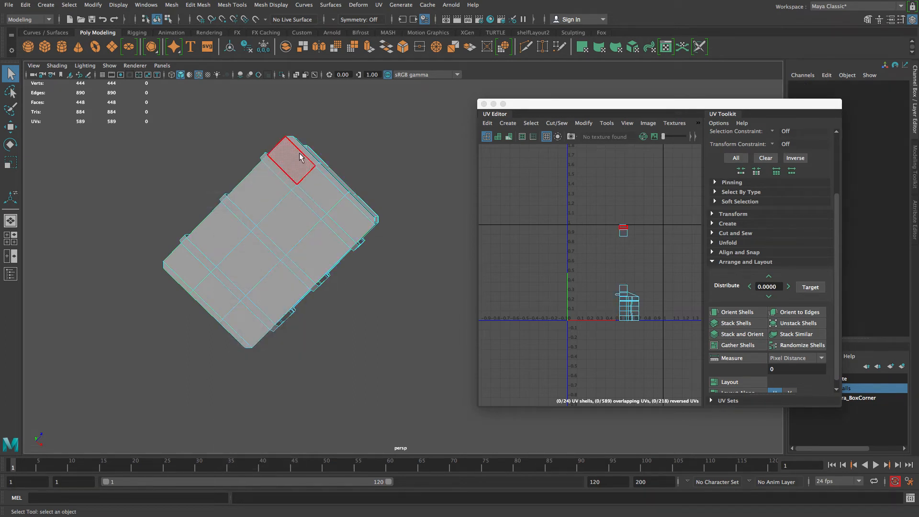
{"action": "mouse_move", "coordinate": [308, 190]}
{"action": "left_mouse_down", "text": "alt"}
{"action": "mouse_move", "coordinate": [297, 205]}
{"action": "mouse_move", "coordinate": [357, 223]}
{"action": "mouse_move", "coordinate": [371, 186]}
{"action": "left_mouse_up", "text": "alt"}
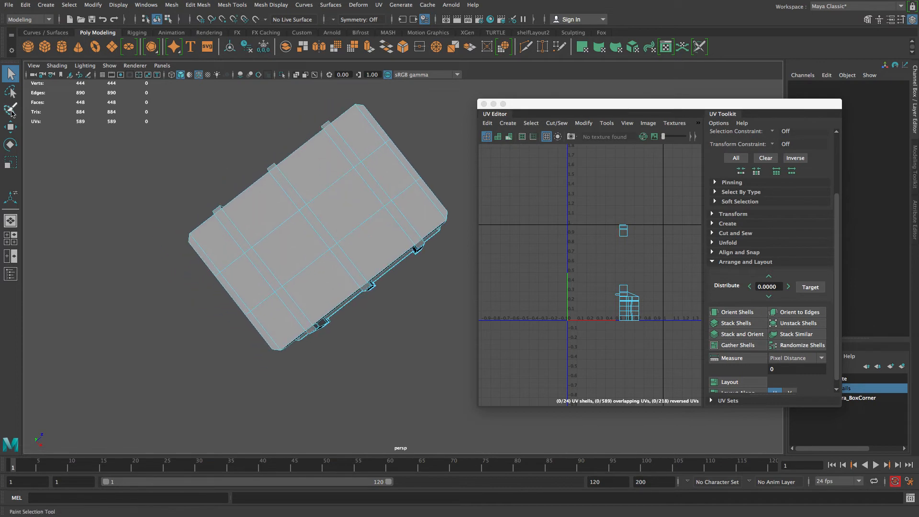
{"action": "left_click", "coordinate": [10, 110]}
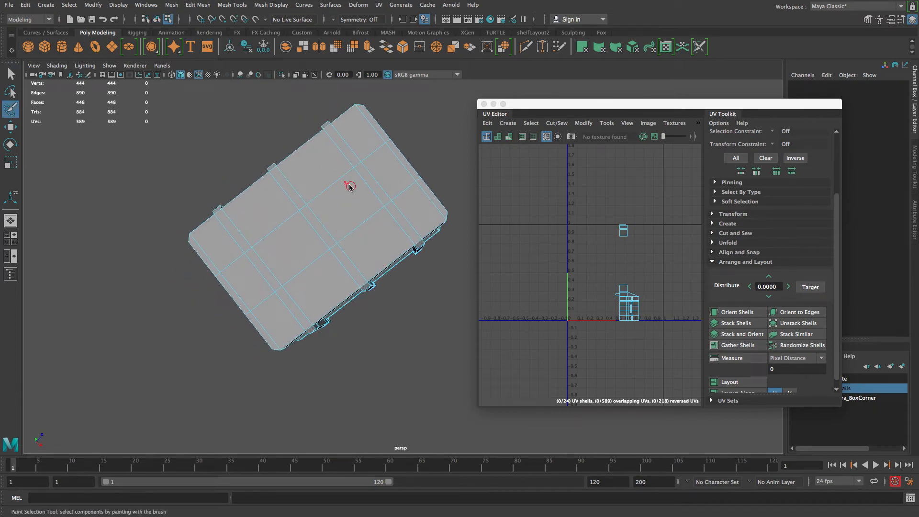
{"action": "key", "text": "b"}
{"action": "mouse_move", "coordinate": [310, 199]}
{"action": "left_mouse_down"}
{"action": "mouse_move", "coordinate": [334, 201]}
{"action": "mouse_move", "coordinate": [302, 202]}
{"action": "mouse_move", "coordinate": [311, 201]}
{"action": "left_mouse_up"}
{"action": "left_click_drag", "start_coordinate": [365, 125], "coordinate": [308, 176]}
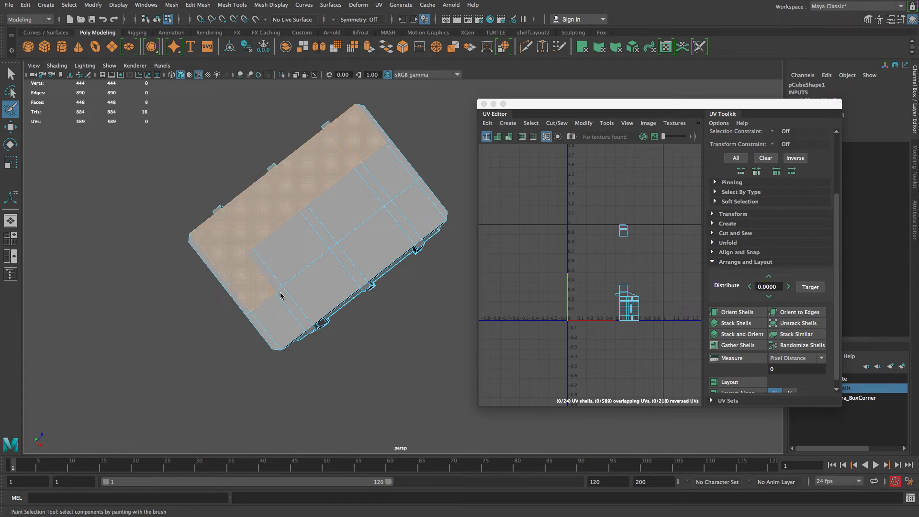
{"action": "mouse_move", "coordinate": [266, 295]}
{"action": "left_mouse_down"}
{"action": "mouse_move", "coordinate": [243, 259]}
{"action": "mouse_move", "coordinate": [210, 266]}
{"action": "left_mouse_up"}
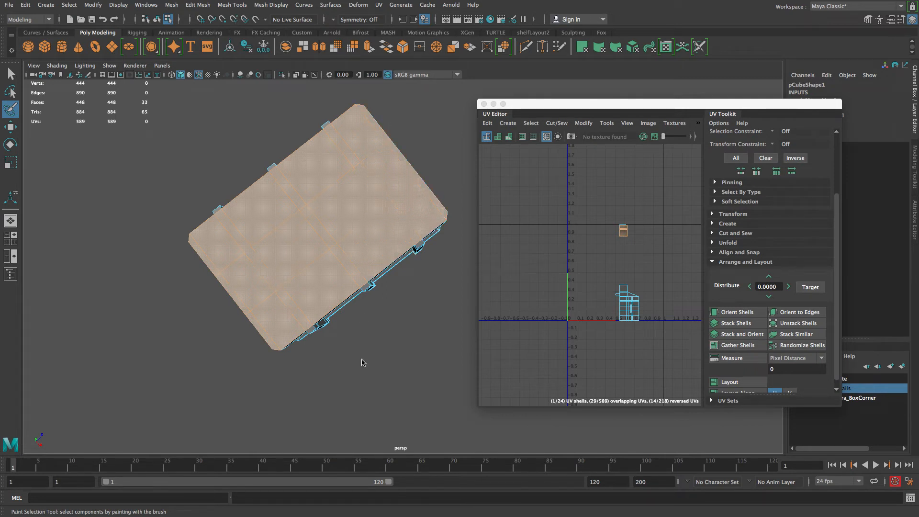
Step: Check the painted face selection in wireframe, clear it, and restore the shaded display of the underside
{"action": "key", "text": "4"}
{"action": "left_click_drag", "start_coordinate": [363, 315], "coordinate": [206, 196], "text": "alt"}
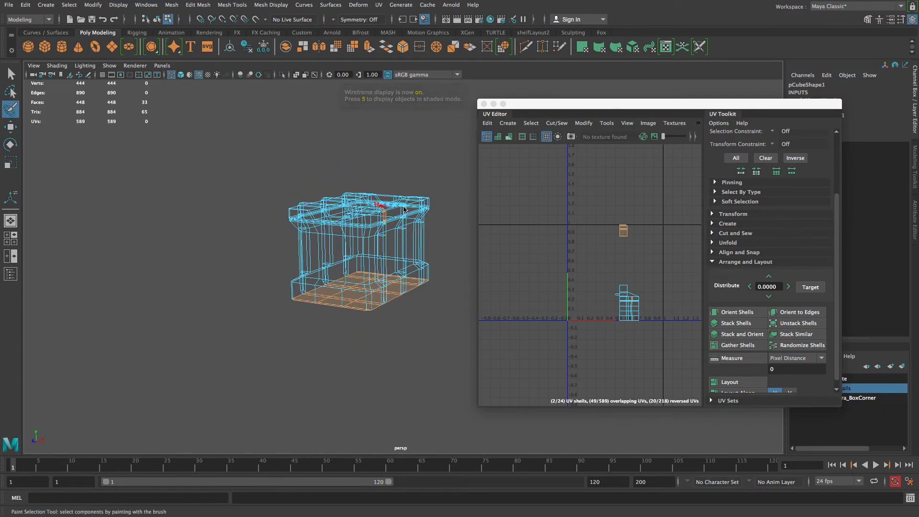
{"action": "key", "text": "q"}
{"action": "left_click", "coordinate": [234, 177]}
{"action": "left_click", "coordinate": [356, 303]}
{"action": "mouse_move", "coordinate": [359, 286]}
{"action": "left_mouse_down", "text": "alt"}
{"action": "mouse_move", "coordinate": [354, 243]}
{"action": "mouse_move", "coordinate": [287, 256]}
{"action": "mouse_move", "coordinate": [318, 287]}
{"action": "mouse_move", "coordinate": [296, 223]}
{"action": "left_mouse_up", "text": "alt"}
{"action": "key", "text": "5"}
{"action": "left_click_drag", "start_coordinate": [176, 193], "coordinate": [193, 182], "text": "alt"}
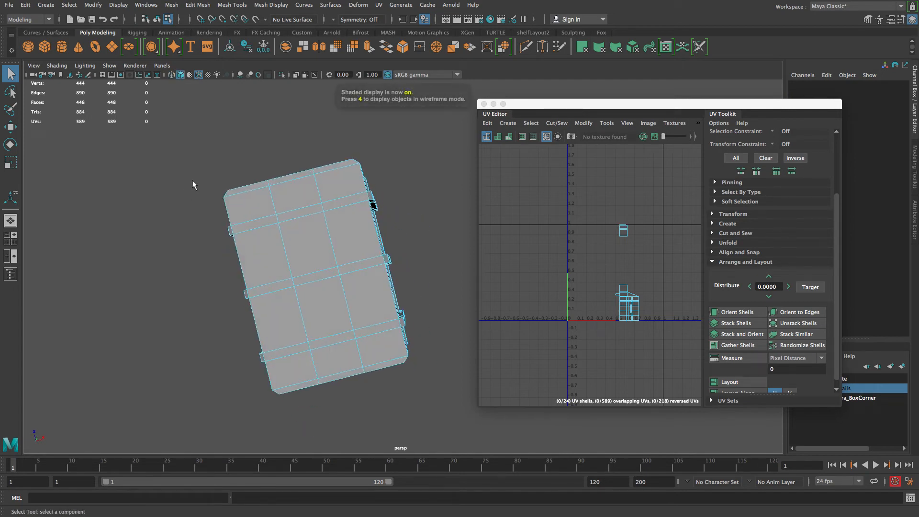
Step: Select all three lengthwise strips of faces covering the crate's underside
{"action": "left_click", "coordinate": [250, 189]}
{"action": "left_click", "coordinate": [306, 382], "text": "shift"}
{"action": "left_click", "coordinate": [244, 229]}
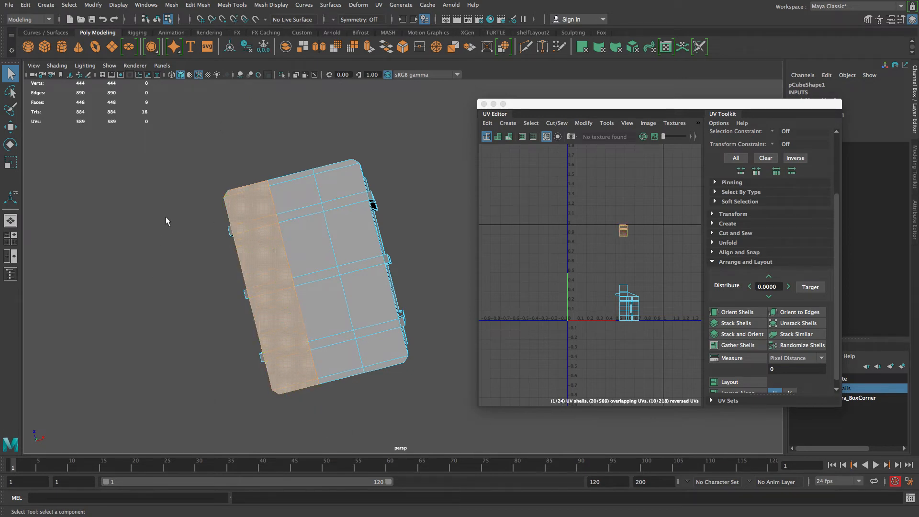
{"action": "double_click", "coordinate": [376, 367], "text": "shift"}
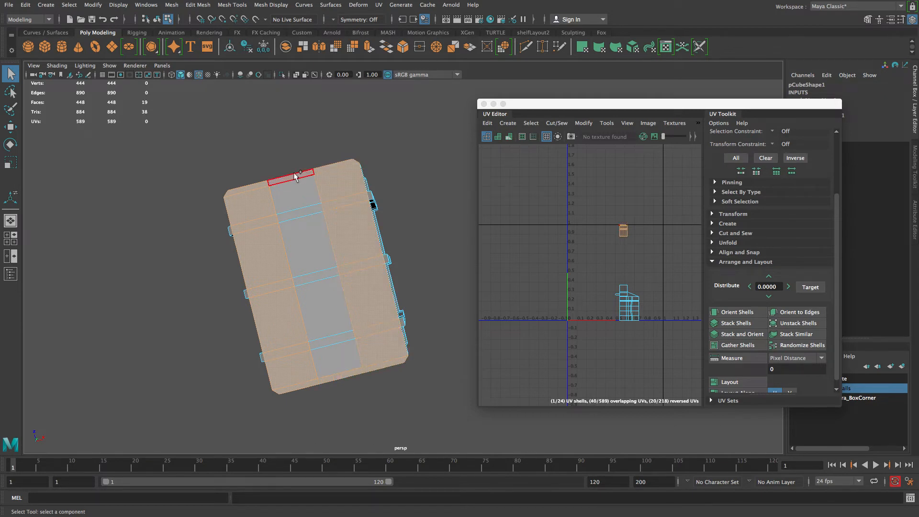
{"action": "double_click", "coordinate": [337, 357], "text": "shift"}
{"action": "left_click_drag", "start_coordinate": [411, 98], "coordinate": [385, 123], "text": "alt"}
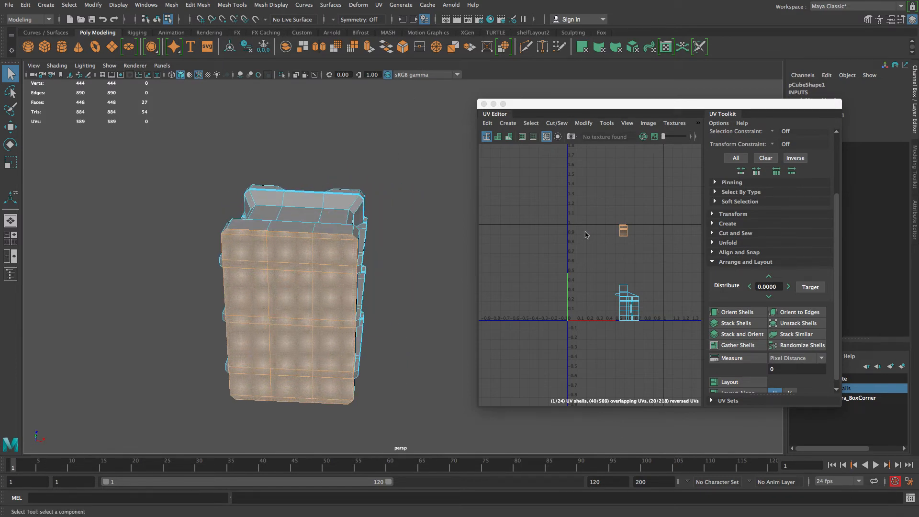
Step: Examine the selected underside faces' existing UV shell and compare it with the crate's underside
{"action": "right_click_drag", "start_coordinate": [583, 218], "coordinate": [655, 311], "text": "alt"}
{"action": "middle_click_drag", "start_coordinate": [614, 265], "coordinate": [591, 268], "text": "alt"}
{"action": "middle_click_drag", "start_coordinate": [606, 223], "coordinate": [566, 229], "text": "alt"}
{"action": "middle_click_drag", "start_coordinate": [598, 254], "coordinate": [582, 259], "text": "alt"}
{"action": "right_click_drag", "start_coordinate": [582, 260], "coordinate": [601, 314], "text": "alt"}
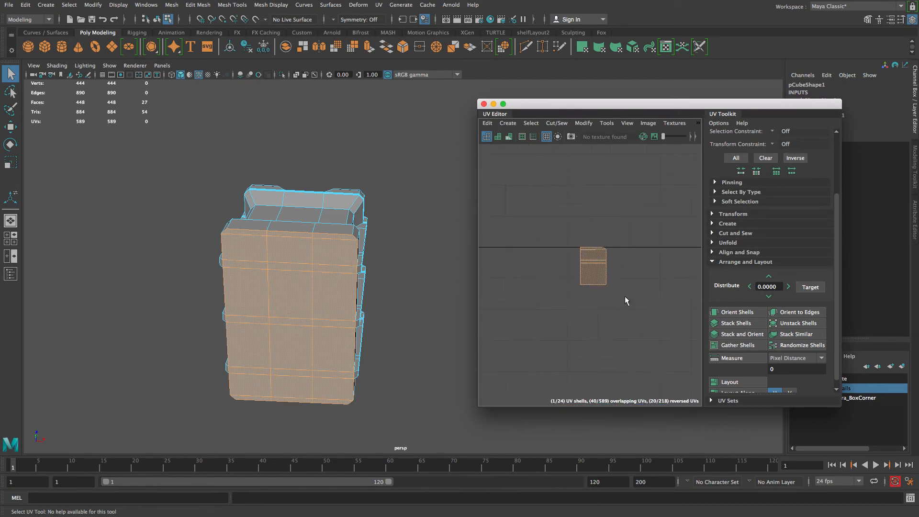
{"action": "right_click_drag", "start_coordinate": [622, 268], "coordinate": [550, 225], "text": "alt"}
{"action": "middle_click_drag", "start_coordinate": [559, 225], "coordinate": [530, 180], "text": "alt"}
{"action": "right_click_drag", "start_coordinate": [607, 253], "coordinate": [567, 220], "text": "alt"}
{"action": "right_click_drag", "start_coordinate": [314, 186], "coordinate": [277, 177], "text": "alt"}
{"action": "left_click_drag", "start_coordinate": [276, 178], "coordinate": [192, 132], "text": "alt"}
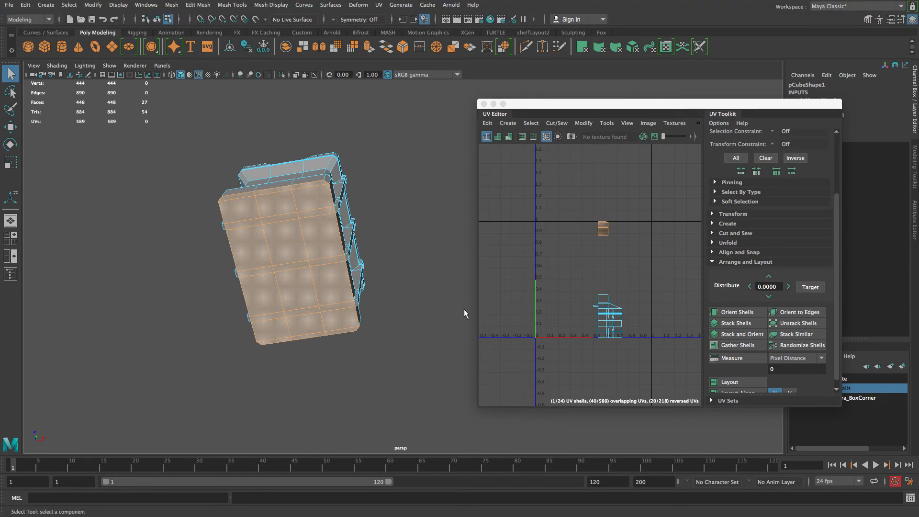
Step: Apply a planar UV projection to the underside faces from the Y axis, fitted to the bounding box
{"action": "left_click", "coordinate": [508, 124]}
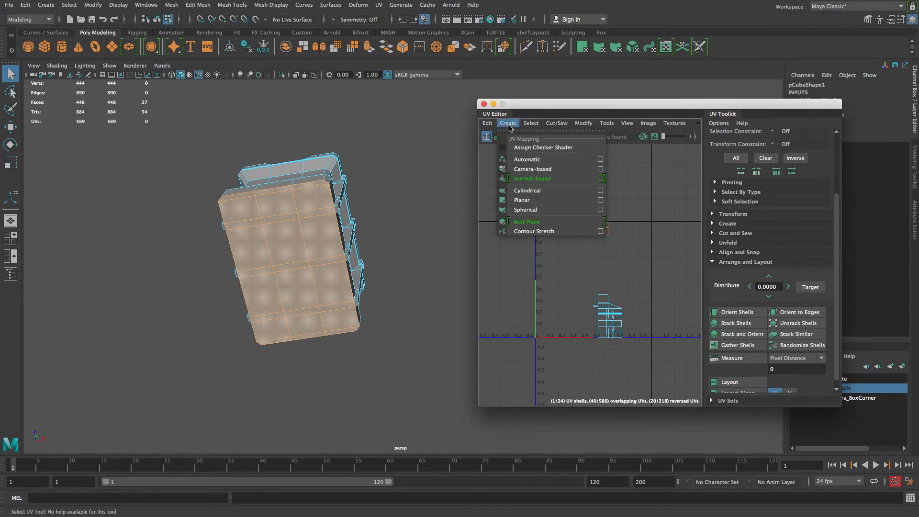
{"action": "left_click", "coordinate": [600, 200]}
{"action": "left_click_drag", "start_coordinate": [192, 36], "coordinate": [551, 119]}
{"action": "left_click_drag", "start_coordinate": [303, 376], "coordinate": [206, 380], "text": "alt"}
{"action": "left_click_drag", "start_coordinate": [168, 355], "coordinate": [93, 411], "text": "alt"}
{"action": "left_click_drag", "start_coordinate": [262, 398], "coordinate": [271, 339], "text": "alt"}
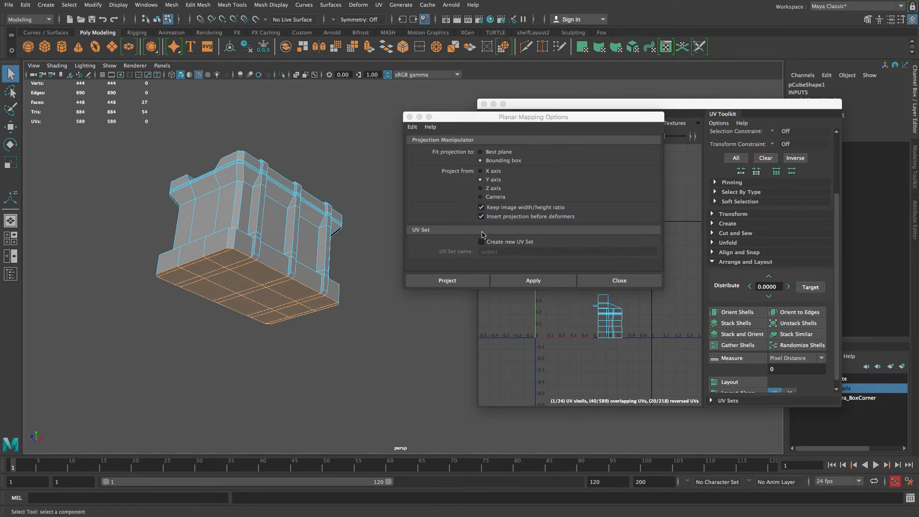
{"action": "left_click", "coordinate": [498, 181]}
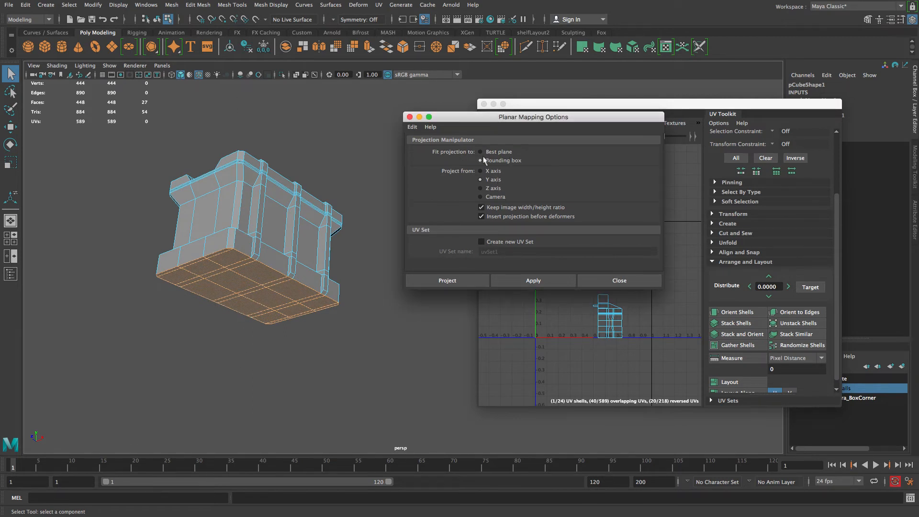
{"action": "left_click", "coordinate": [526, 285]}
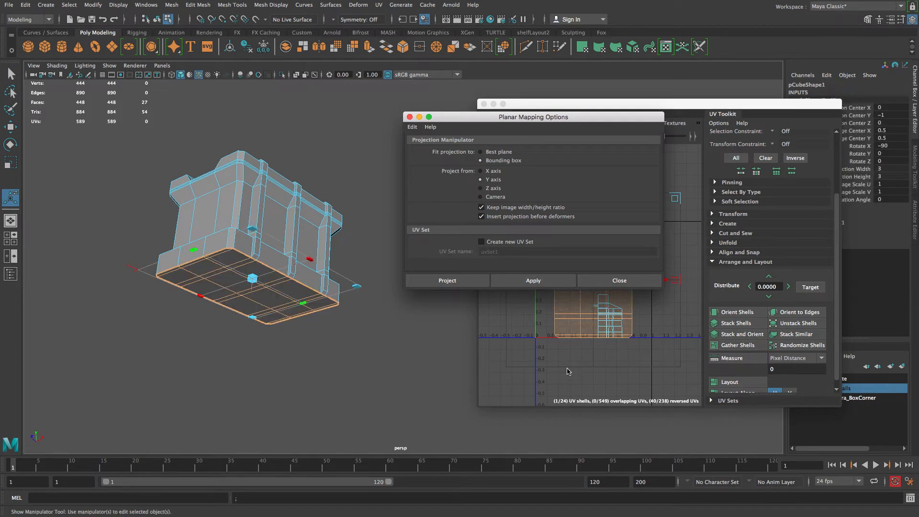
{"action": "left_click", "coordinate": [611, 279]}
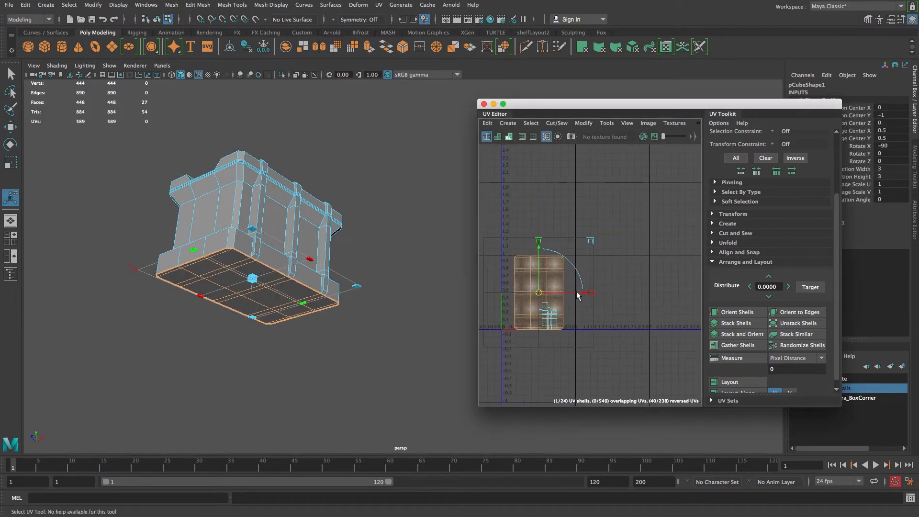
Step: Move the underside's projection along U to an image center of 1.548 and display the UVs shaded
{"action": "left_click_drag", "start_coordinate": [556, 296], "coordinate": [658, 297]}
{"action": "key", "text": "super+z"}
{"action": "scroll", "coordinate": [663, 321], "scroll_direction": "up", "scroll_amount": 3}
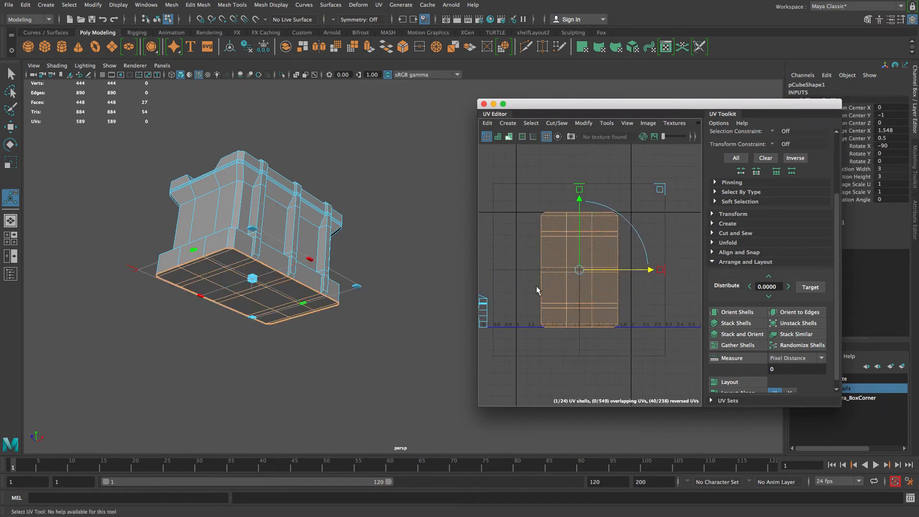
{"action": "key", "text": "5"}
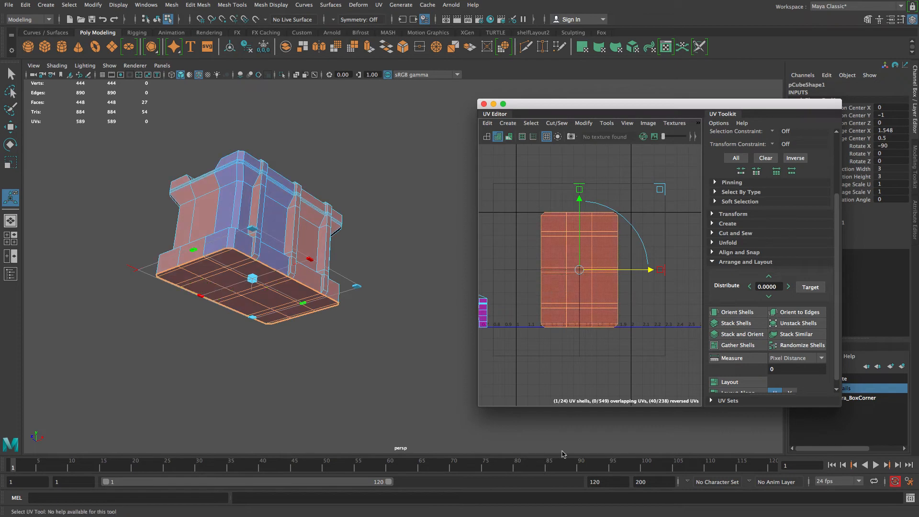
{"action": "left_click", "coordinate": [539, 180]}
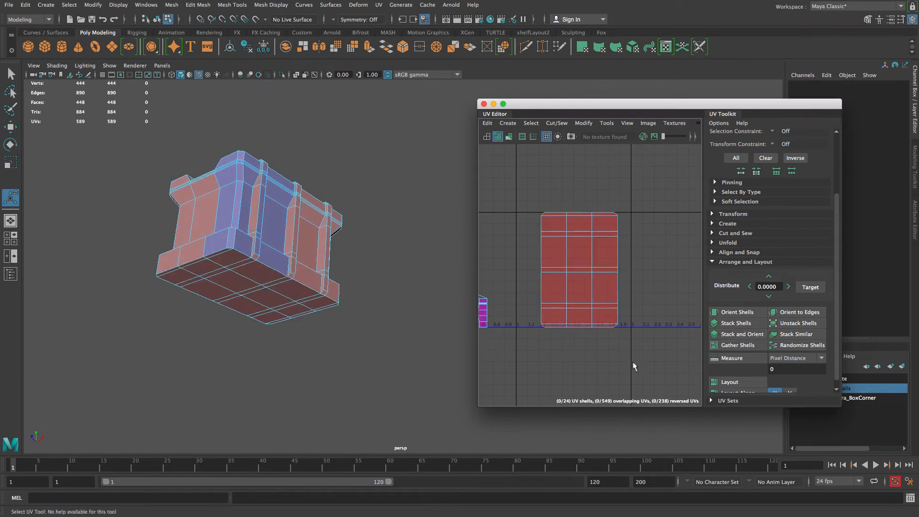
Step: Switch to UV shell selection, select the underside's reversed shell and flip it
{"action": "right_click", "coordinate": [577, 249]}
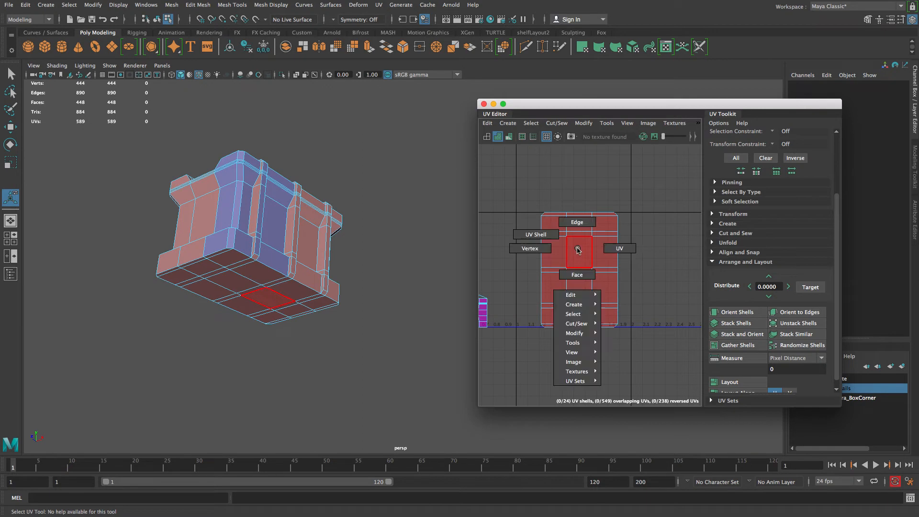
{"action": "right_click_drag", "start_coordinate": [577, 248], "coordinate": [550, 235]}
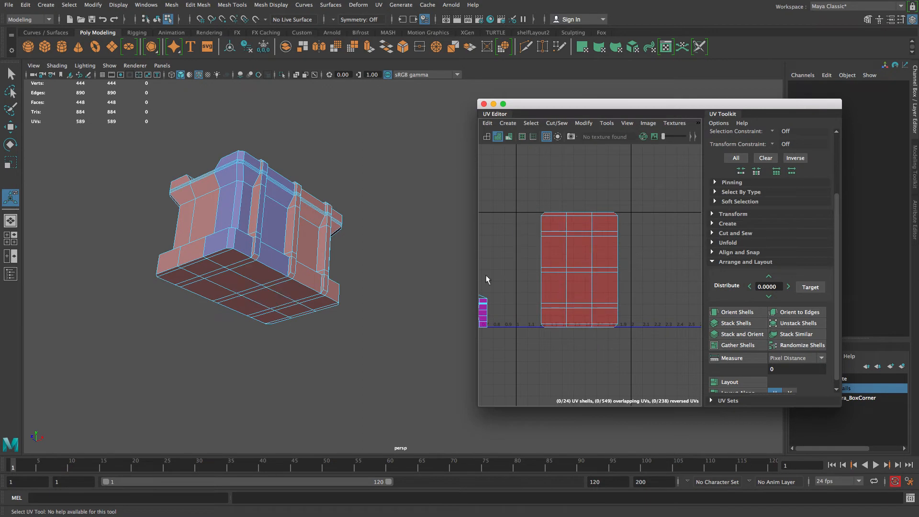
{"action": "left_click", "coordinate": [595, 294]}
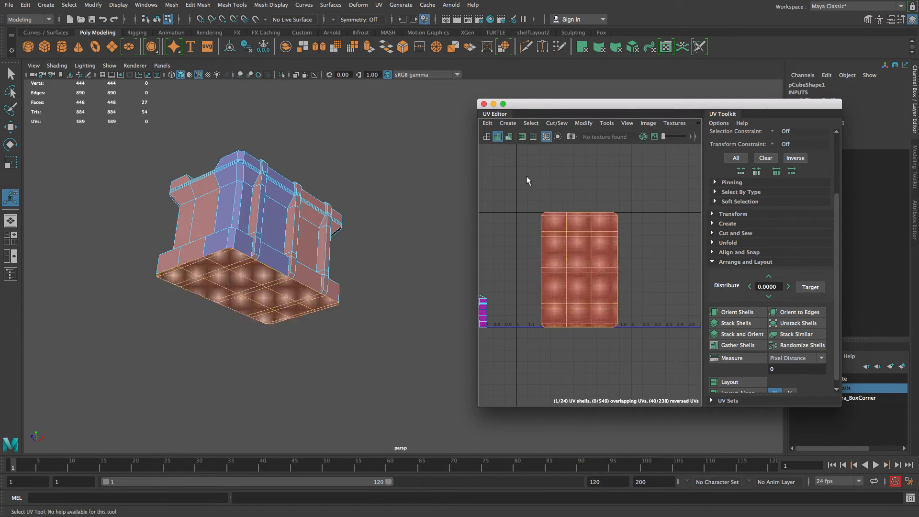
{"action": "right_click_drag", "start_coordinate": [561, 214], "coordinate": [528, 204], "text": "shift"}
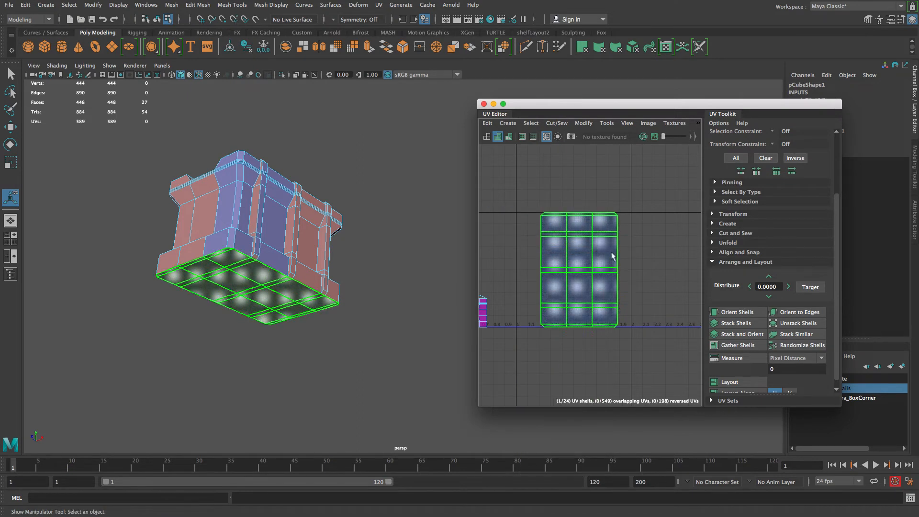
{"action": "left_click", "coordinate": [679, 286]}
Step: Return to the wireframe UV display and move the underside's shell farther along U, away from the remaining shells
{"action": "right_click_drag", "start_coordinate": [677, 286], "coordinate": [562, 245], "text": "alt"}
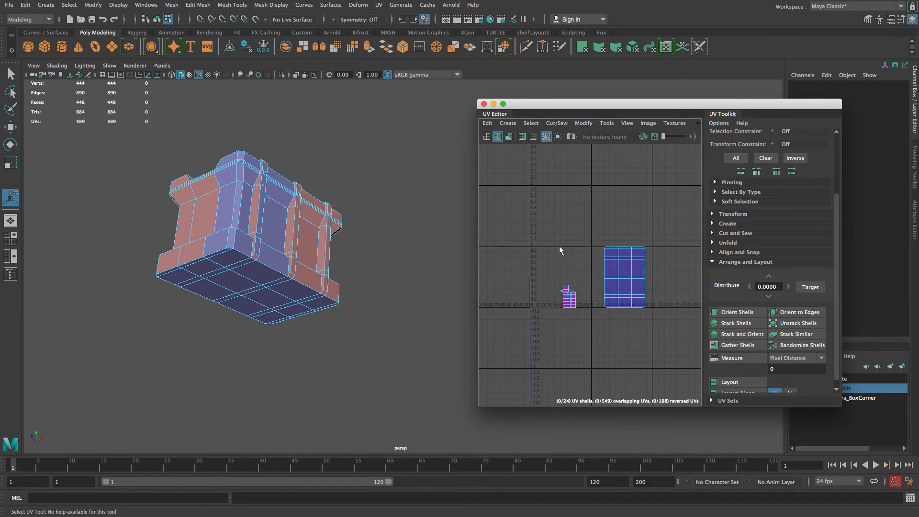
{"action": "key", "text": "4"}
{"action": "middle_click_drag", "start_coordinate": [630, 303], "coordinate": [580, 316], "text": "alt"}
{"action": "right_click_drag", "start_coordinate": [580, 316], "coordinate": [625, 359], "text": "alt"}
{"action": "left_click", "coordinate": [570, 289]}
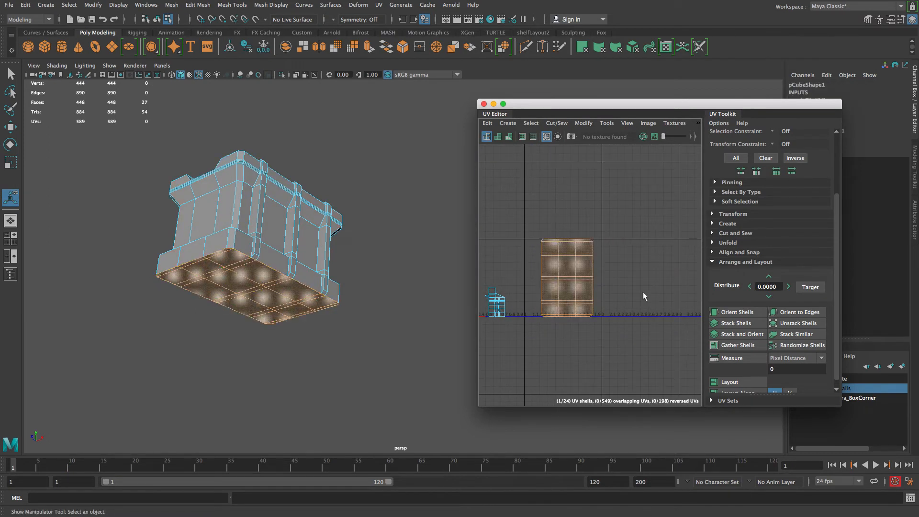
{"action": "key", "text": "w"}
{"action": "left_click_drag", "start_coordinate": [612, 279], "coordinate": [685, 281]}
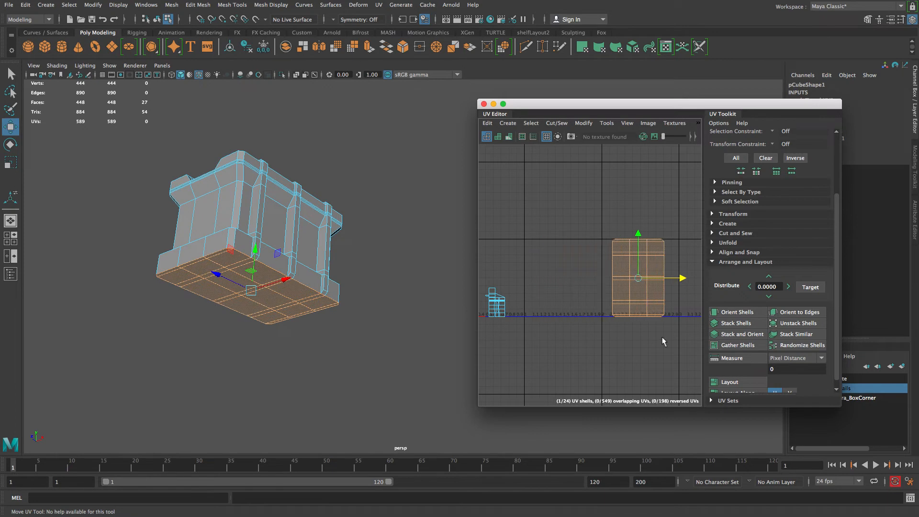
{"action": "left_click", "coordinate": [639, 343]}
Step: Switch to face selection and select the outer lid rim faces across the crate's end, including both corner faces
{"action": "left_click_drag", "start_coordinate": [365, 230], "coordinate": [206, 226], "text": "alt"}
{"action": "left_click", "coordinate": [206, 227]}
{"action": "right_click_drag", "start_coordinate": [206, 232], "coordinate": [206, 257]}
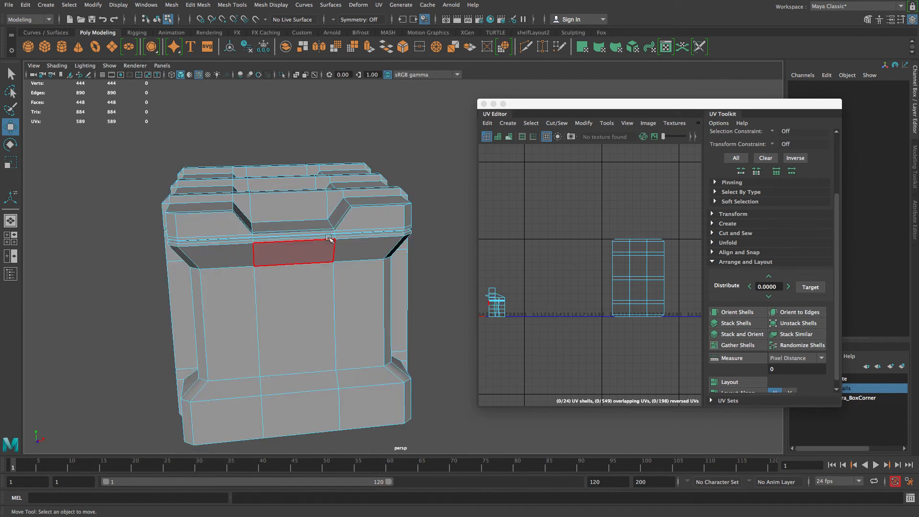
{"action": "left_click_drag", "start_coordinate": [210, 258], "coordinate": [230, 273], "text": "alt"}
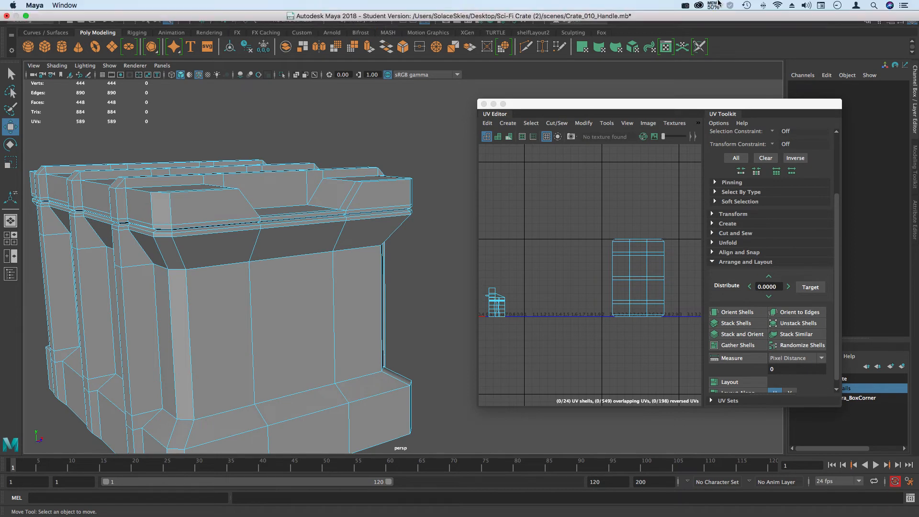
{"action": "mouse_move", "coordinate": [766, 3]}
{"action": "left_click", "coordinate": [169, 208]}
{"action": "key", "text": "q"}
{"action": "left_click", "coordinate": [209, 213], "text": "shift"}
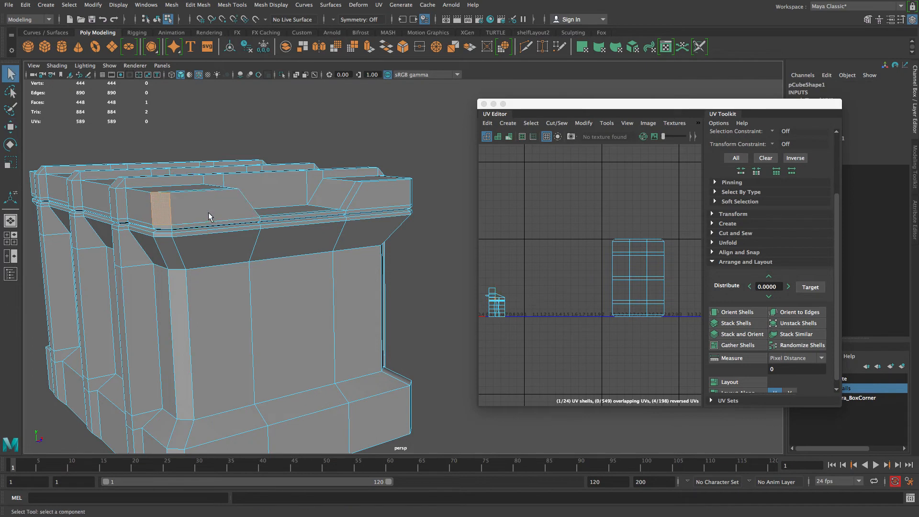
{"action": "left_click", "coordinate": [288, 270], "text": "shift"}
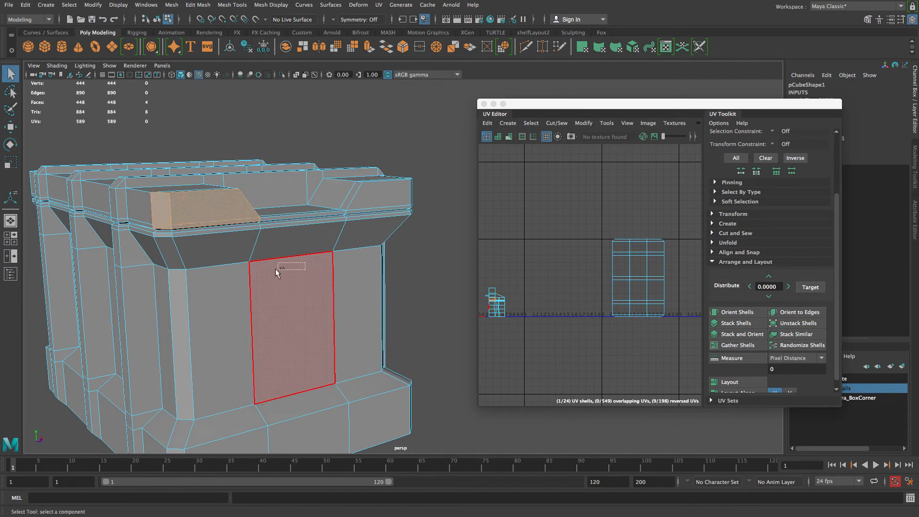
{"action": "left_click_drag", "start_coordinate": [295, 271], "coordinate": [291, 230], "text": "alt"}
{"action": "left_click", "coordinate": [296, 216], "text": "shift"}
{"action": "left_click", "coordinate": [428, 189], "text": "shift"}
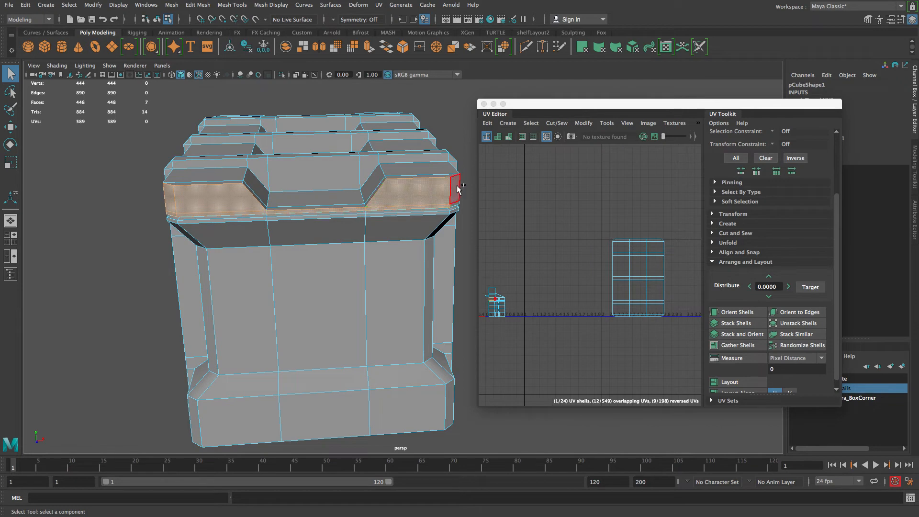
{"action": "left_click", "coordinate": [458, 206], "text": "shift"}
Step: Examine the thin rim, the gap beneath the lid and the sloped faces at the crate's end
{"action": "scroll", "coordinate": [378, 286], "scroll_direction": "up", "scroll_amount": 5}
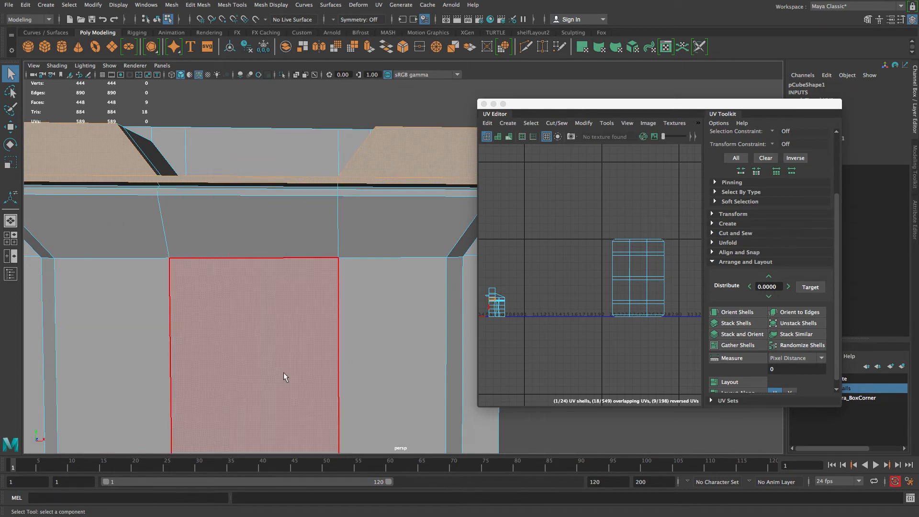
{"action": "scroll", "coordinate": [287, 349], "scroll_direction": "down", "scroll_amount": 5}
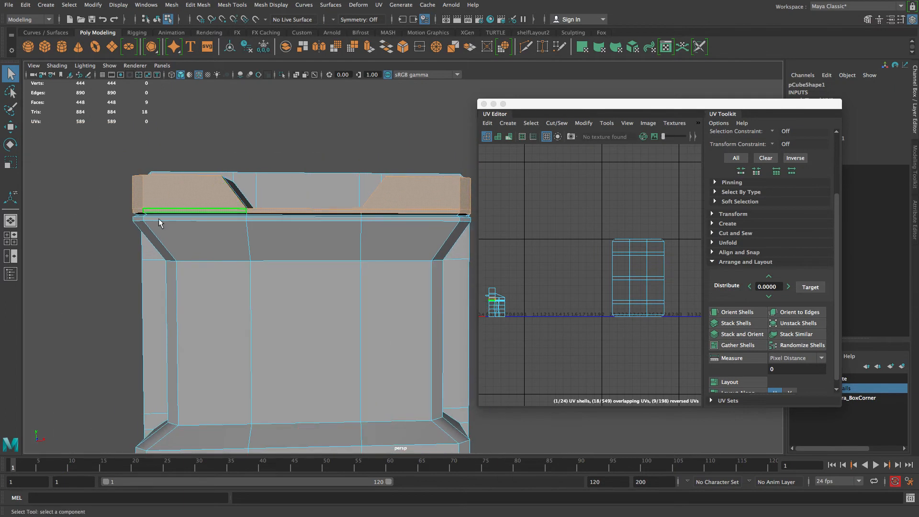
{"action": "scroll", "coordinate": [282, 272], "scroll_direction": "up", "scroll_amount": 2}
{"action": "scroll", "coordinate": [281, 272], "scroll_direction": "up", "scroll_amount": 3}
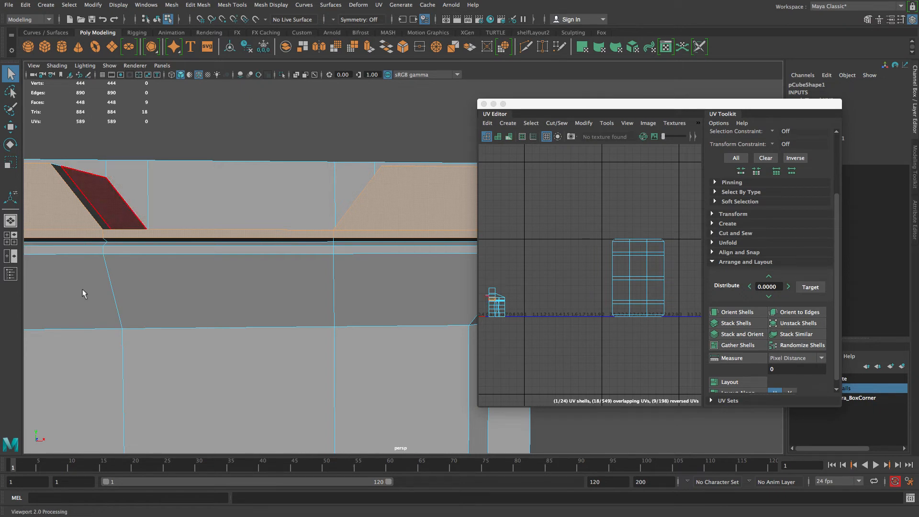
{"action": "right_click_drag", "start_coordinate": [218, 369], "coordinate": [115, 344], "text": "alt"}
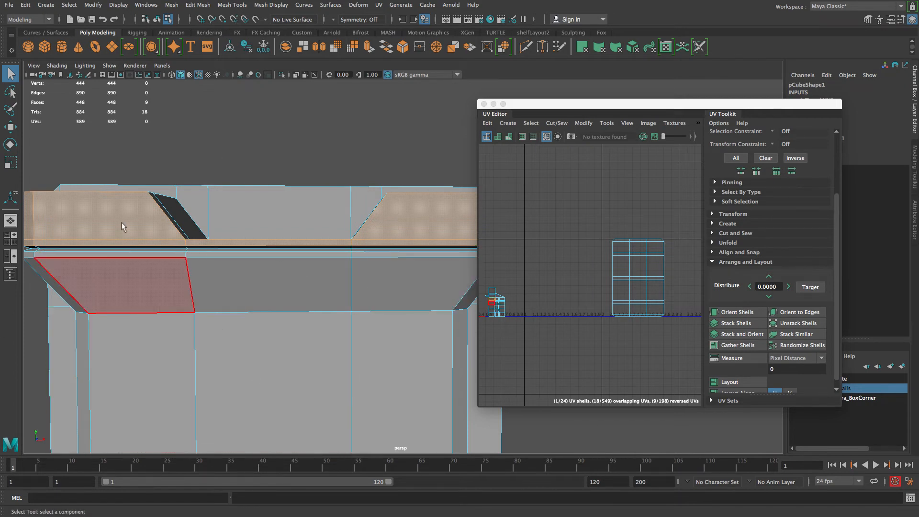
{"action": "scroll", "coordinate": [180, 289], "scroll_direction": "down", "scroll_amount": 4}
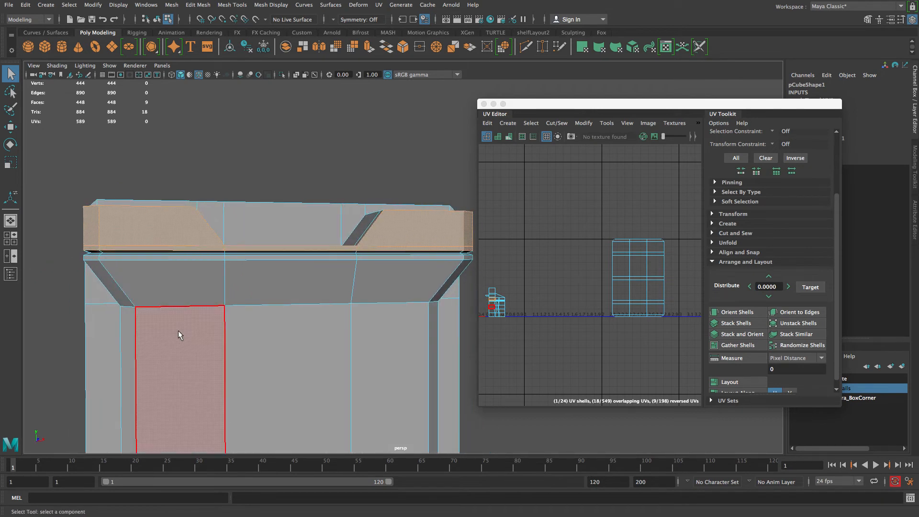
{"action": "scroll", "coordinate": [238, 322], "scroll_direction": "down", "scroll_amount": 5}
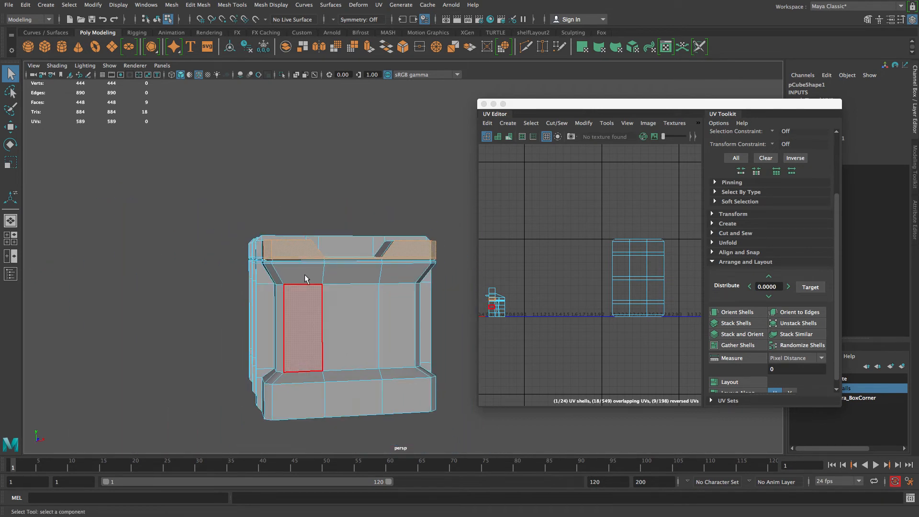
{"action": "left_click_drag", "start_coordinate": [307, 307], "coordinate": [348, 183], "text": "alt"}
{"action": "left_click_drag", "start_coordinate": [226, 300], "coordinate": [261, 269], "text": "alt"}
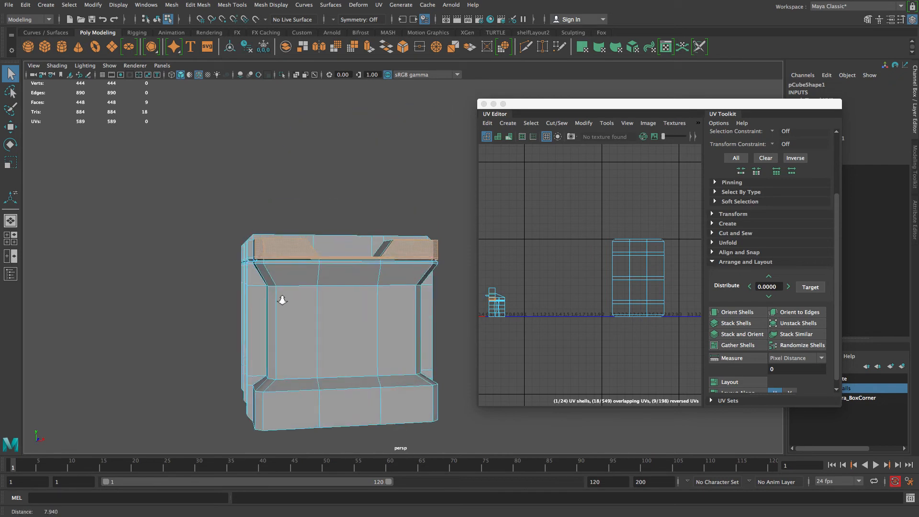
Step: Add the narrow corner face just beneath the lid rim at the crate's end to the selection
{"action": "scroll", "coordinate": [260, 268], "scroll_direction": "up", "scroll_amount": 5}
{"action": "left_click_drag", "start_coordinate": [228, 320], "coordinate": [241, 287], "text": "alt"}
{"action": "left_click", "coordinate": [208, 271], "text": "shift"}
Step: Try to add the face loop starting at the opposite corner beneath the lid rim, and undo that selection
{"action": "left_click_drag", "start_coordinate": [403, 295], "coordinate": [352, 259], "text": "alt"}
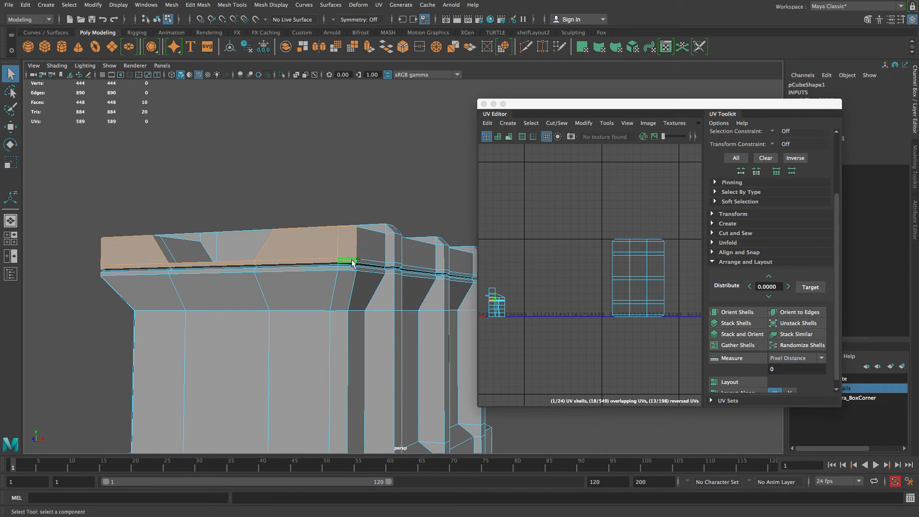
{"action": "double_click", "coordinate": [352, 269], "text": "shift"}
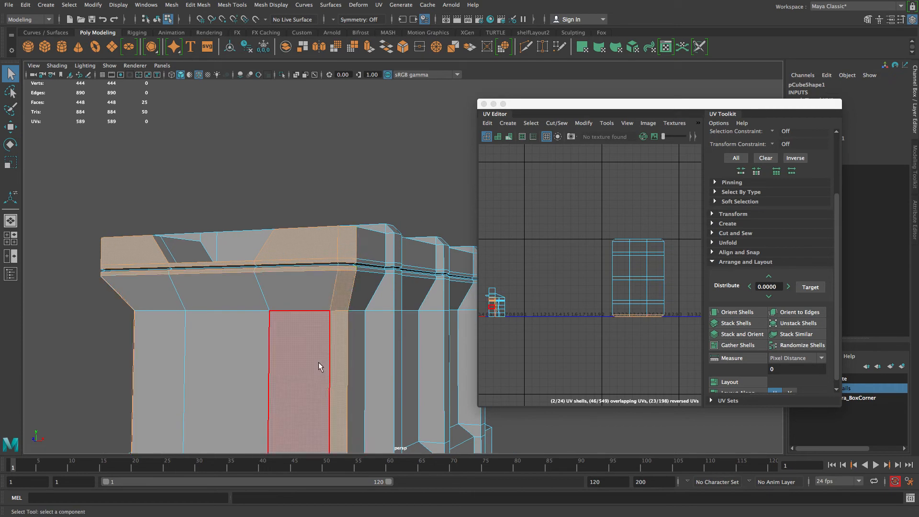
{"action": "key", "text": "ctrl+z"}
{"action": "left_click_drag", "start_coordinate": [239, 295], "coordinate": [294, 310], "text": "alt"}
{"action": "middle_click_drag", "start_coordinate": [294, 310], "coordinate": [334, 310], "text": "alt"}
{"action": "key", "text": "ctrl+z"}
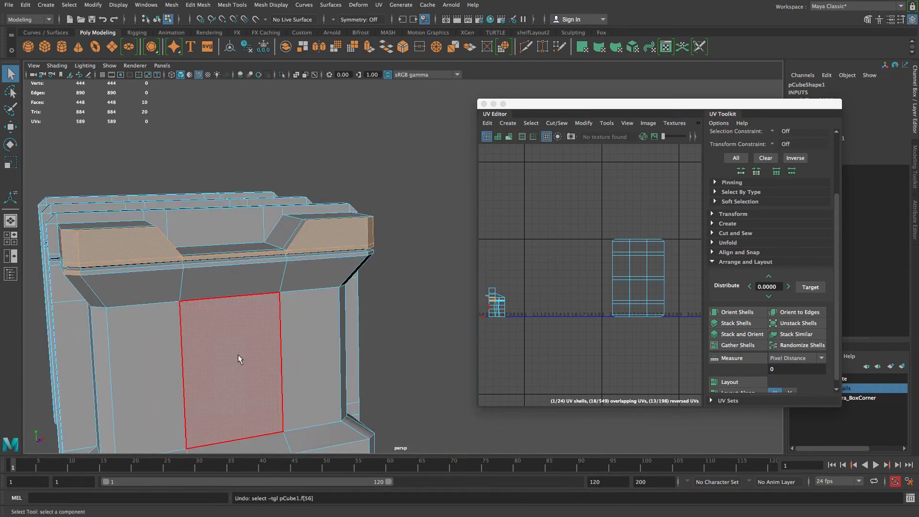
Step: Add the vertical strip of faces running down one corner of the crate's end, from the lid gap to the base, to the selection
{"action": "left_click_drag", "start_coordinate": [148, 332], "coordinate": [287, 239], "text": "alt"}
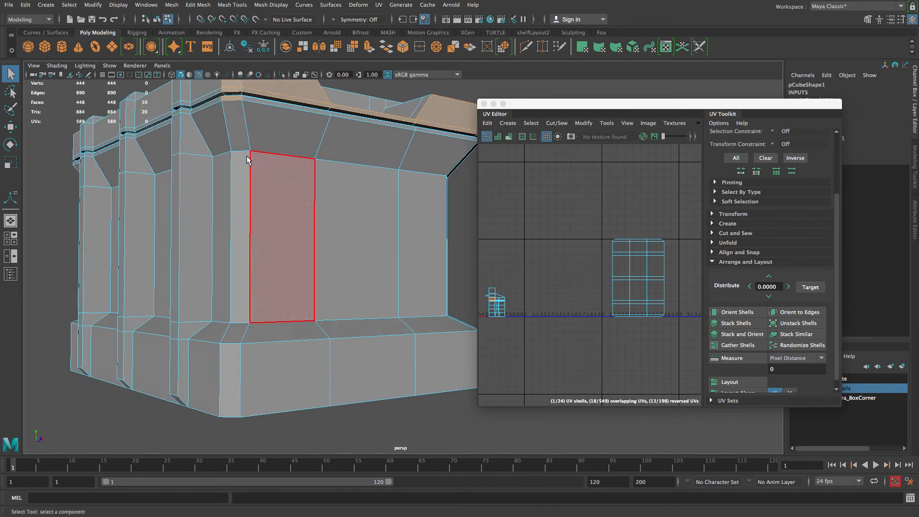
{"action": "left_click", "coordinate": [230, 98], "text": "ctrl"}
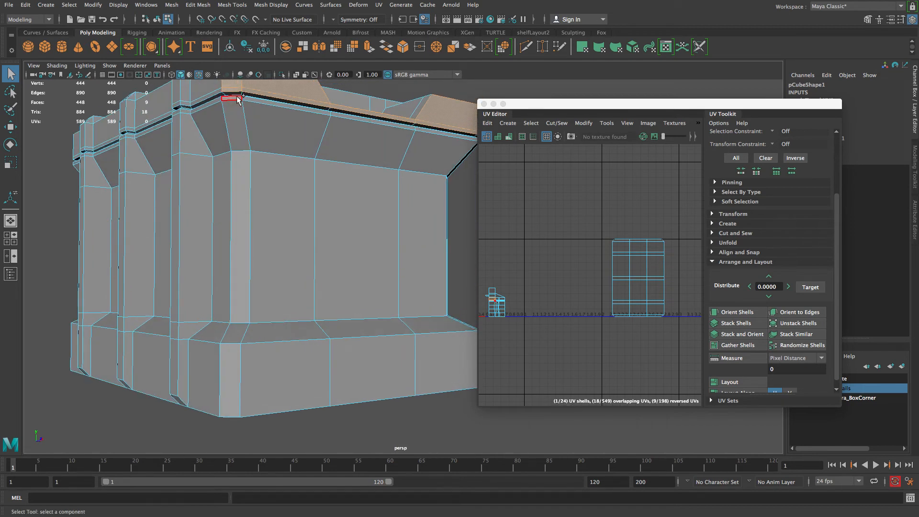
{"action": "double_click", "coordinate": [230, 376], "text": "shift"}
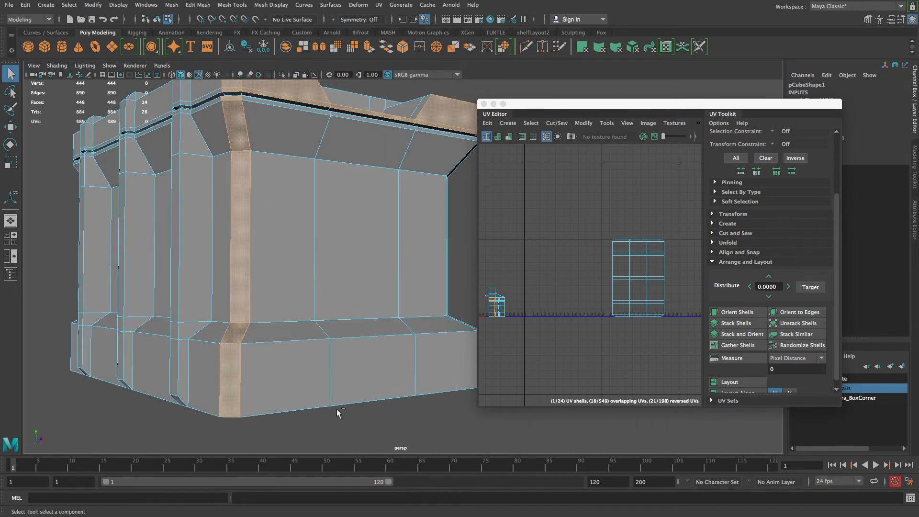
Step: Add the base band, the thin band beneath the lid rim and the opposite corner strip of the crate's end to the selection
{"action": "right_click_drag", "start_coordinate": [381, 415], "coordinate": [271, 394], "text": "alt"}
{"action": "left_click_drag", "start_coordinate": [271, 394], "coordinate": [234, 394], "text": "alt"}
{"action": "middle_click_drag", "start_coordinate": [379, 397], "coordinate": [272, 395], "text": "alt"}
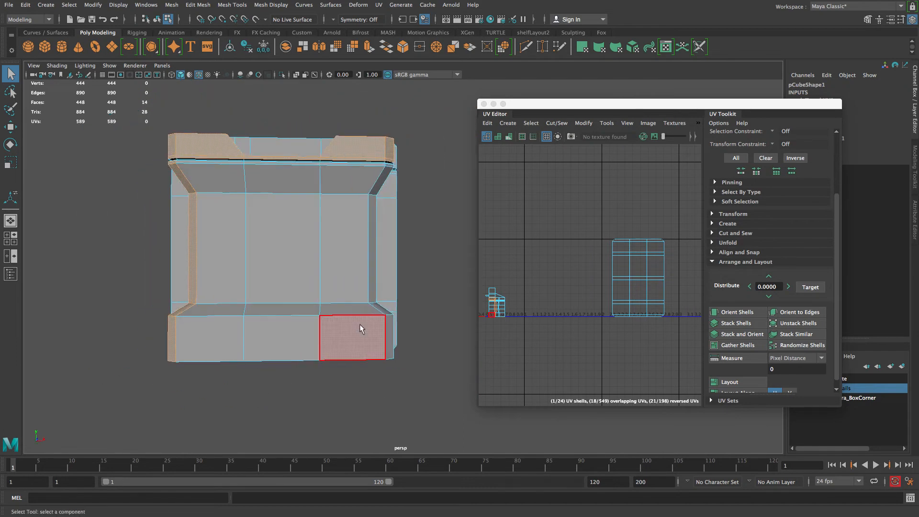
{"action": "left_click_drag", "start_coordinate": [408, 383], "coordinate": [409, 236], "text": "alt"}
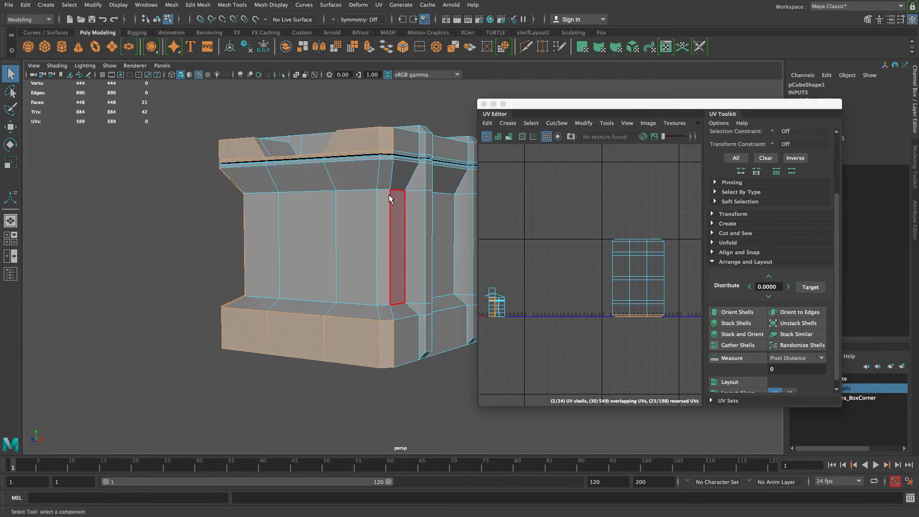
{"action": "double_click", "coordinate": [386, 158], "text": "shift"}
{"action": "left_click_drag", "start_coordinate": [318, 209], "coordinate": [382, 215], "text": "alt"}
{"action": "middle_click_drag", "start_coordinate": [382, 215], "coordinate": [343, 311], "text": "alt"}
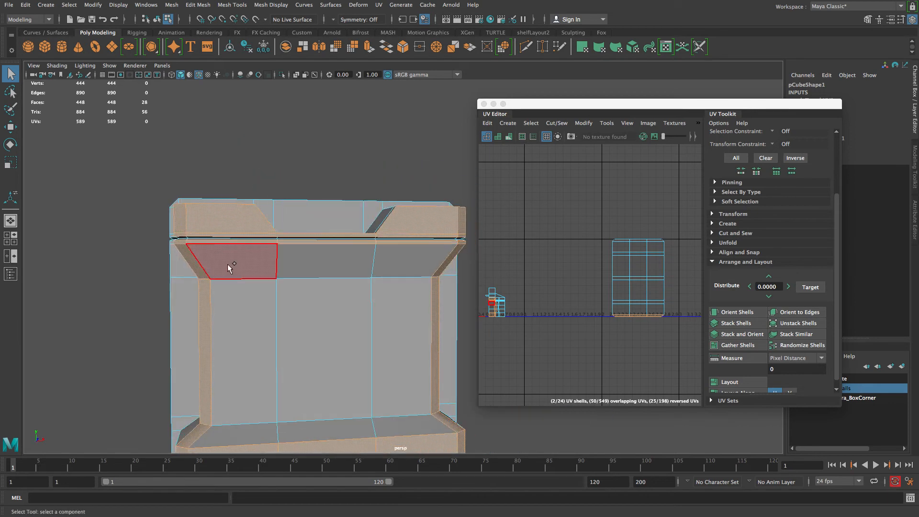
Step: Fill in the selection with the remaining columns of wall and sloped faces between the two corners of the crate's end
{"action": "double_click", "coordinate": [239, 416], "text": "shift"}
{"action": "double_click", "coordinate": [403, 434], "text": "shift"}
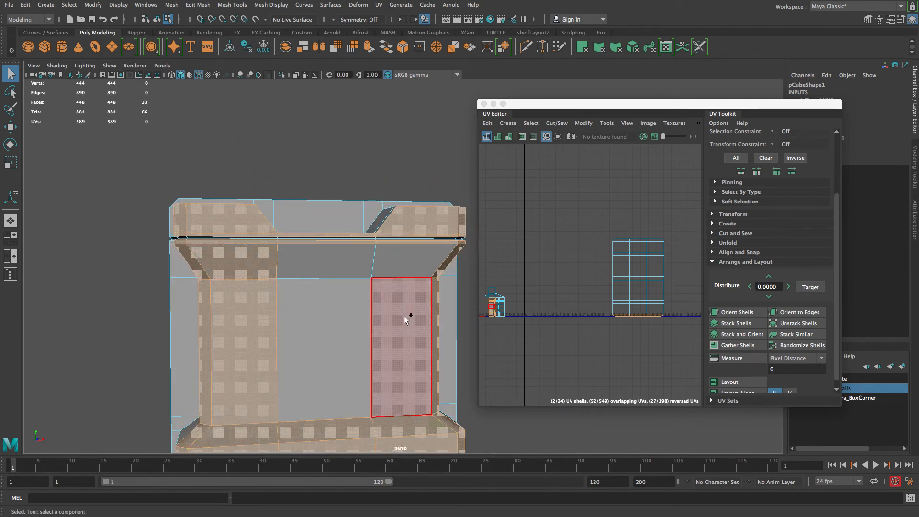
{"action": "double_click", "coordinate": [397, 262], "text": "shift"}
{"action": "double_click", "coordinate": [319, 266], "text": "shift"}
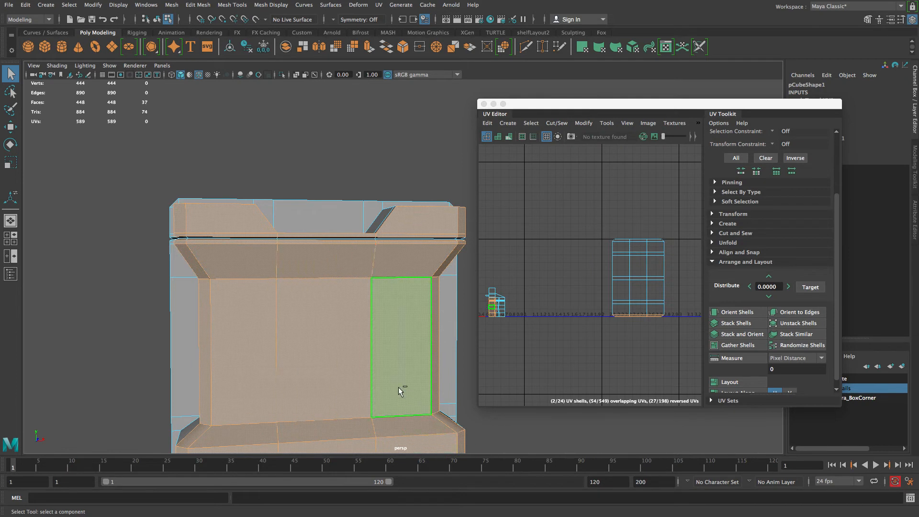
{"action": "scroll", "coordinate": [268, 351], "scroll_direction": "down", "scroll_amount": 3}
{"action": "left_click_drag", "start_coordinate": [267, 328], "coordinate": [210, 334], "text": "alt"}
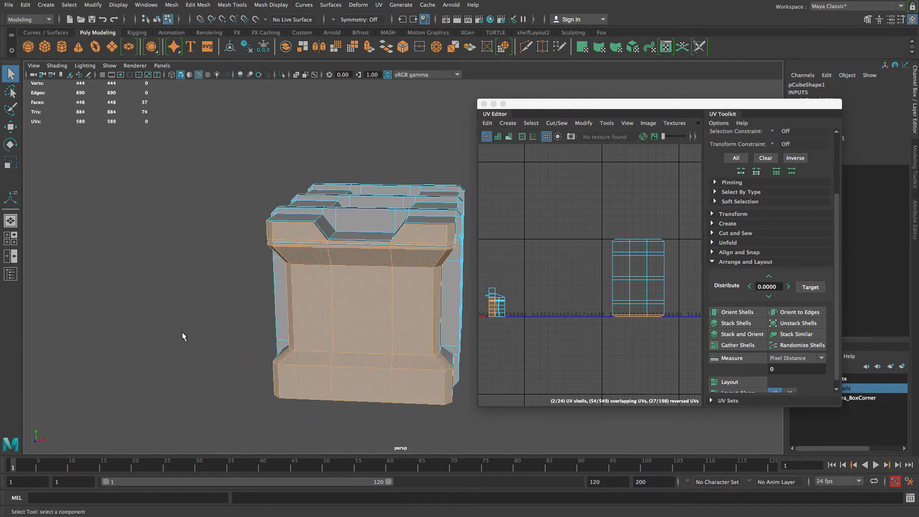
Step: Inspect the end's face selection in wireframe and shaded display, and examine the opposite end of the crate
{"action": "key", "text": "4"}
{"action": "left_click_drag", "start_coordinate": [197, 383], "coordinate": [178, 447], "text": "alt"}
{"action": "middle_click_drag", "start_coordinate": [178, 448], "coordinate": [186, 250], "text": "alt"}
{"action": "right_click_drag", "start_coordinate": [187, 250], "coordinate": [236, 307], "text": "alt"}
{"action": "mouse_move", "coordinate": [236, 308]}
{"action": "left_mouse_down", "text": "alt"}
{"action": "mouse_move", "coordinate": [228, 322]}
{"action": "mouse_move", "coordinate": [250, 336]}
{"action": "mouse_move", "coordinate": [304, 322]}
{"action": "mouse_move", "coordinate": [168, 311]}
{"action": "mouse_move", "coordinate": [297, 318]}
{"action": "mouse_move", "coordinate": [236, 326]}
{"action": "left_mouse_up", "text": "alt"}
{"action": "key", "text": "5"}
{"action": "right_click_drag", "start_coordinate": [237, 325], "coordinate": [200, 322], "text": "alt"}
{"action": "middle_click_drag", "start_coordinate": [239, 306], "coordinate": [365, 268], "text": "alt"}
{"action": "left_click_drag", "start_coordinate": [292, 275], "coordinate": [336, 279], "text": "alt"}
{"action": "mouse_move", "coordinate": [394, 301]}
{"action": "right_mouse_down", "text": "alt"}
{"action": "mouse_move", "coordinate": [335, 302]}
{"action": "mouse_move", "coordinate": [363, 303]}
{"action": "right_mouse_up", "text": "alt"}
{"action": "middle_click_drag", "start_coordinate": [311, 285], "coordinate": [287, 311], "text": "alt"}
{"action": "mouse_move", "coordinate": [208, 373]}
{"action": "left_mouse_down", "text": "alt"}
{"action": "mouse_move", "coordinate": [332, 356]}
{"action": "mouse_move", "coordinate": [192, 352]}
{"action": "mouse_move", "coordinate": [179, 385]}
{"action": "mouse_move", "coordinate": [222, 382]}
{"action": "left_mouse_up", "text": "alt"}
{"action": "right_click_drag", "start_coordinate": [221, 381], "coordinate": [181, 268], "text": "alt"}
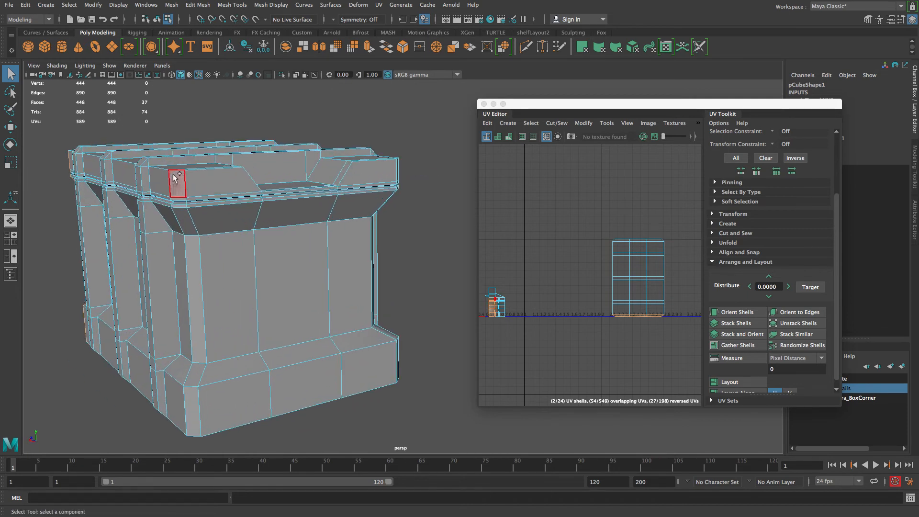
Step: Add the outer lid rim faces across the opposite end of the crate, including both corner faces, to the selection
{"action": "left_click", "coordinate": [203, 211], "text": "shift"}
{"action": "left_click_drag", "start_coordinate": [278, 242], "coordinate": [272, 268], "text": "alt"}
{"action": "middle_click_drag", "start_coordinate": [313, 260], "coordinate": [291, 250], "text": "alt"}
{"action": "left_click_drag", "start_coordinate": [291, 251], "coordinate": [226, 190], "text": "alt"}
{"action": "left_click", "coordinate": [423, 162], "text": "shift"}
{"action": "left_click", "coordinate": [378, 251], "text": "shift"}
{"action": "left_click_drag", "start_coordinate": [378, 251], "coordinate": [334, 229], "text": "alt"}
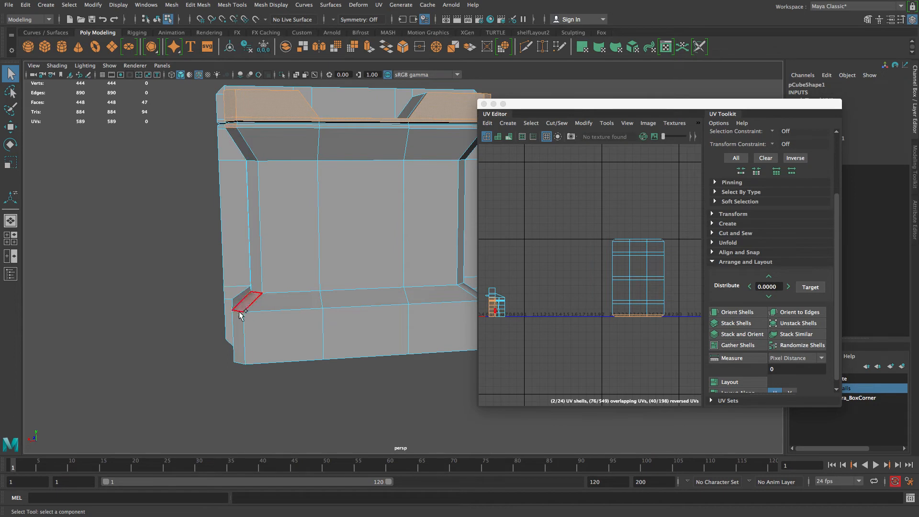
Step: Add the corner strips and all wall, slope and base columns below the lid on the crate's opposite end to the selection
{"action": "double_click", "coordinate": [251, 153], "text": "shift"}
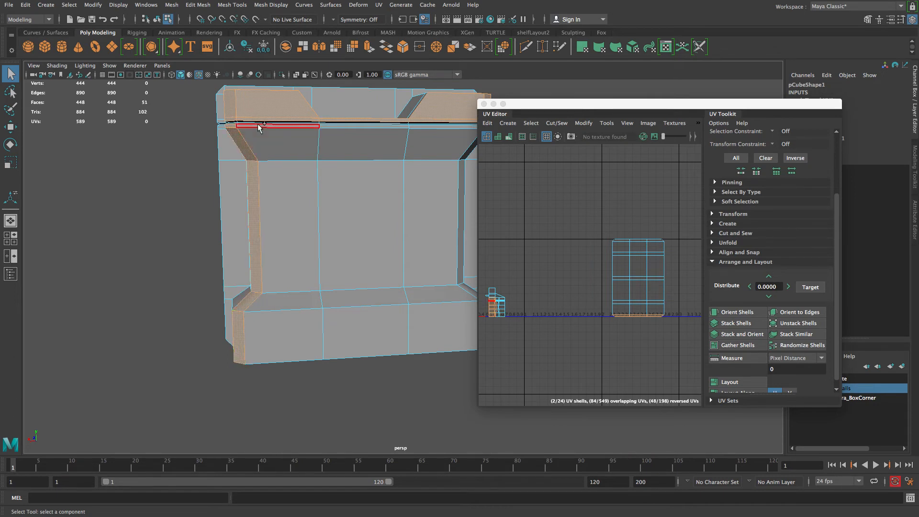
{"action": "double_click", "coordinate": [275, 319], "text": "shift"}
{"action": "left_click_drag", "start_coordinate": [406, 338], "coordinate": [303, 273], "text": "alt"}
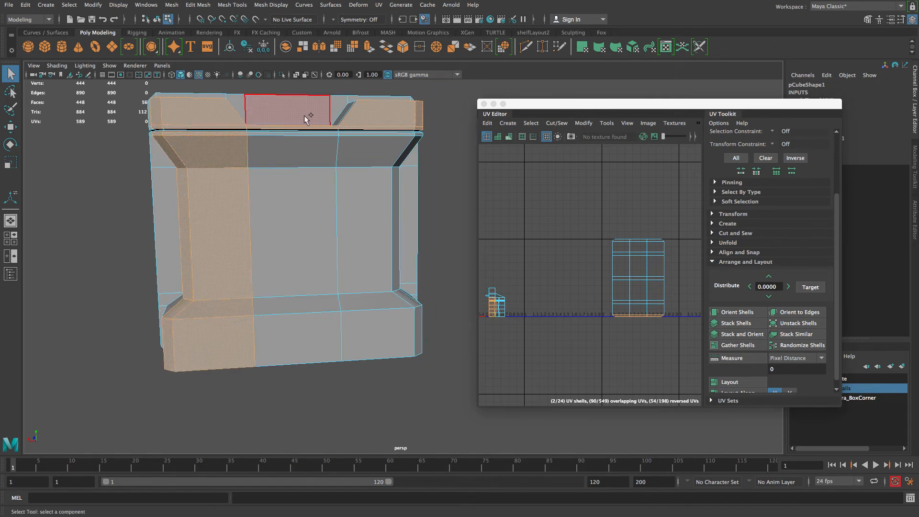
{"action": "double_click", "coordinate": [300, 321], "text": "shift"}
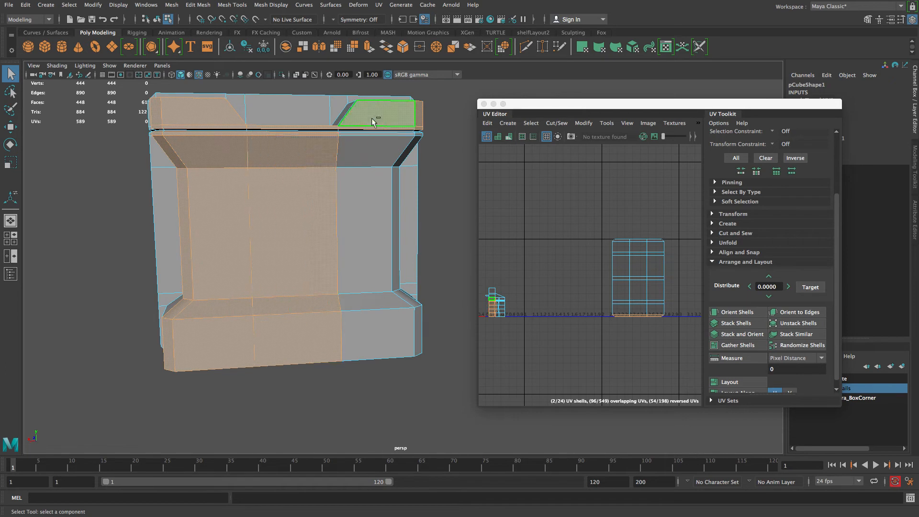
{"action": "double_click", "coordinate": [371, 325], "text": "shift"}
{"action": "left_click_drag", "start_coordinate": [348, 200], "coordinate": [203, 145], "text": "alt"}
{"action": "left_click", "coordinate": [196, 354], "text": "shift"}
Step: Check the combined face selection of both crate ends in wireframe and shaded display
{"action": "left_click_drag", "start_coordinate": [458, 432], "coordinate": [517, 388], "text": "alt"}
{"action": "key", "text": "4"}
{"action": "right_click_drag", "start_coordinate": [168, 258], "coordinate": [143, 306], "text": "alt"}
{"action": "middle_click_drag", "start_coordinate": [144, 307], "coordinate": [98, 318], "text": "alt"}
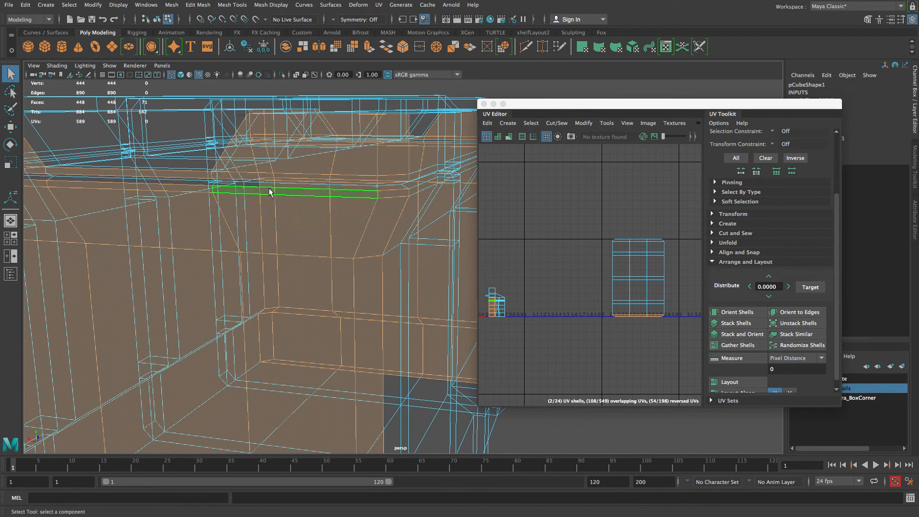
{"action": "key", "text": "5"}
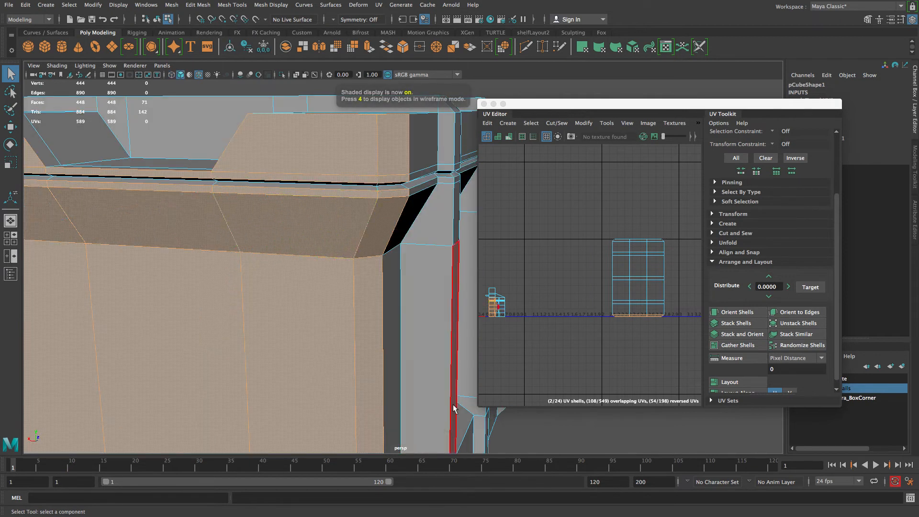
{"action": "key", "text": "4"}
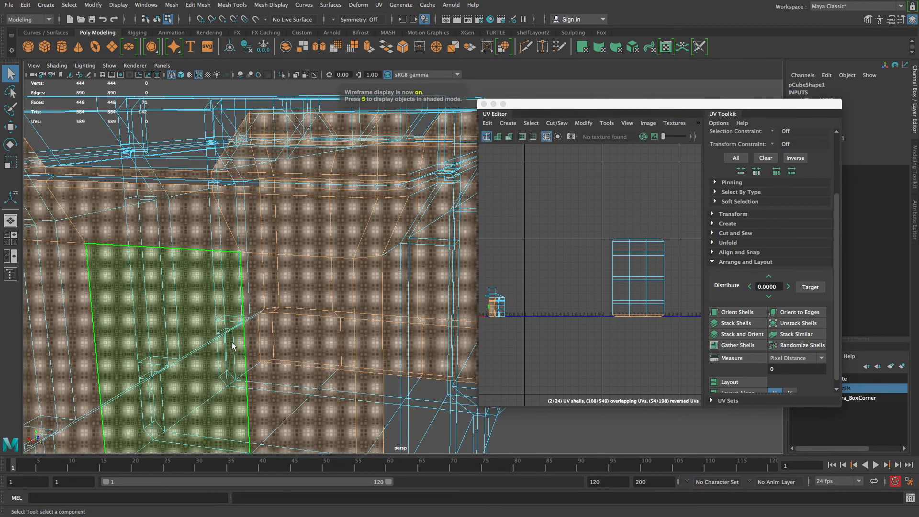
{"action": "right_click_drag", "start_coordinate": [294, 407], "coordinate": [98, 285], "text": "alt"}
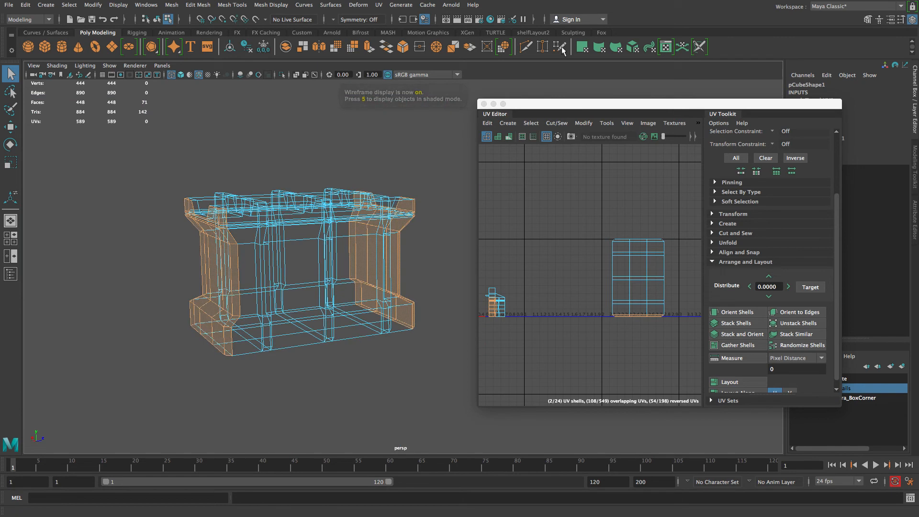
Step: Planar-project the selected faces of both ends from the Z axis, fitted to the bounding box with the width/height ratio kept
{"action": "left_click", "coordinate": [507, 122]}
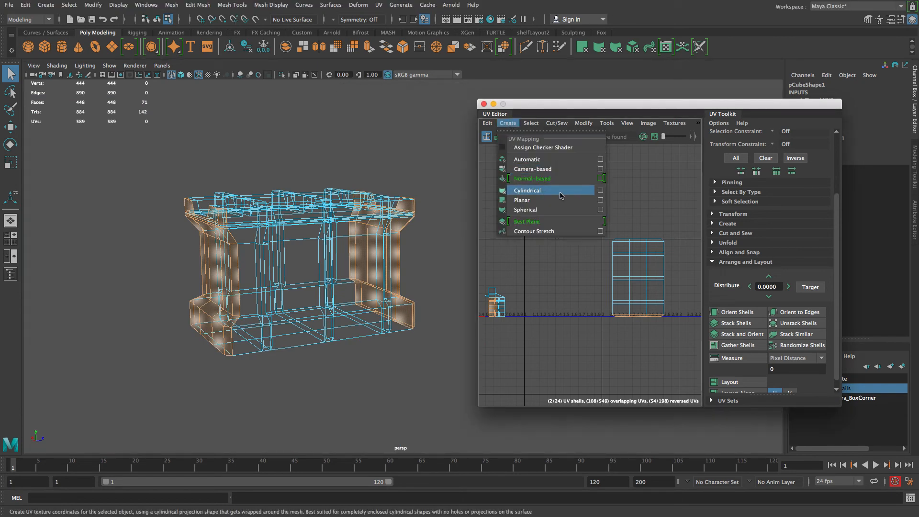
{"action": "left_click", "coordinate": [601, 200]}
{"action": "left_click_drag", "start_coordinate": [516, 115], "coordinate": [122, 40]}
{"action": "left_click_drag", "start_coordinate": [178, 427], "coordinate": [196, 417], "text": "alt"}
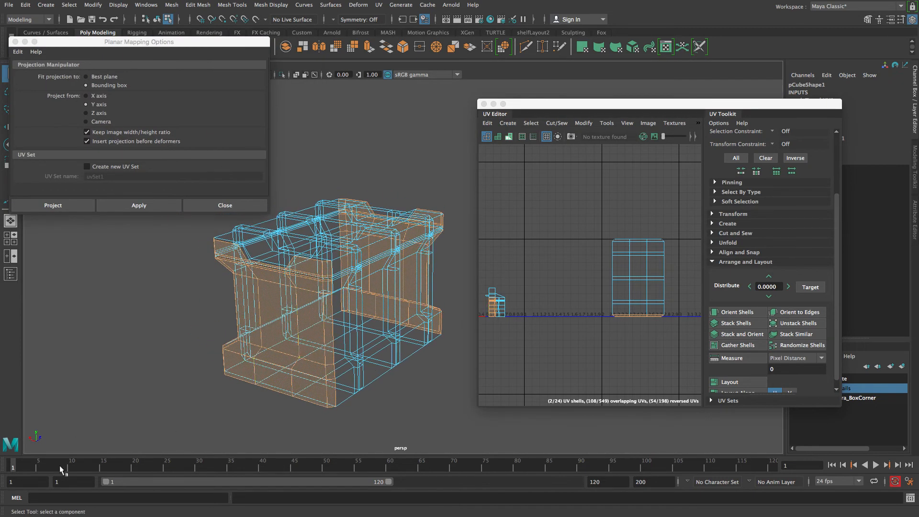
{"action": "left_click_drag", "start_coordinate": [61, 468], "coordinate": [70, 417], "text": "alt"}
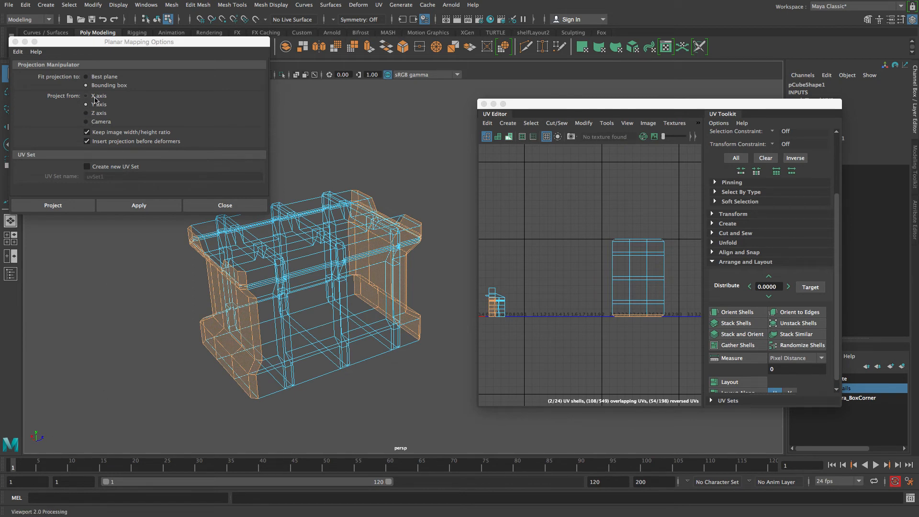
{"action": "left_click", "coordinate": [92, 115]}
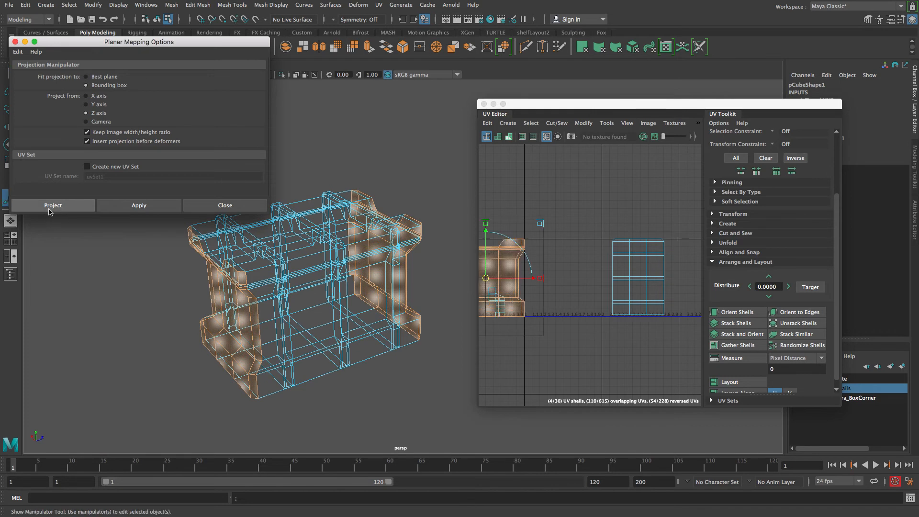
{"action": "left_click", "coordinate": [52, 205]}
{"action": "scroll", "coordinate": [549, 330], "scroll_direction": "down", "scroll_amount": 2}
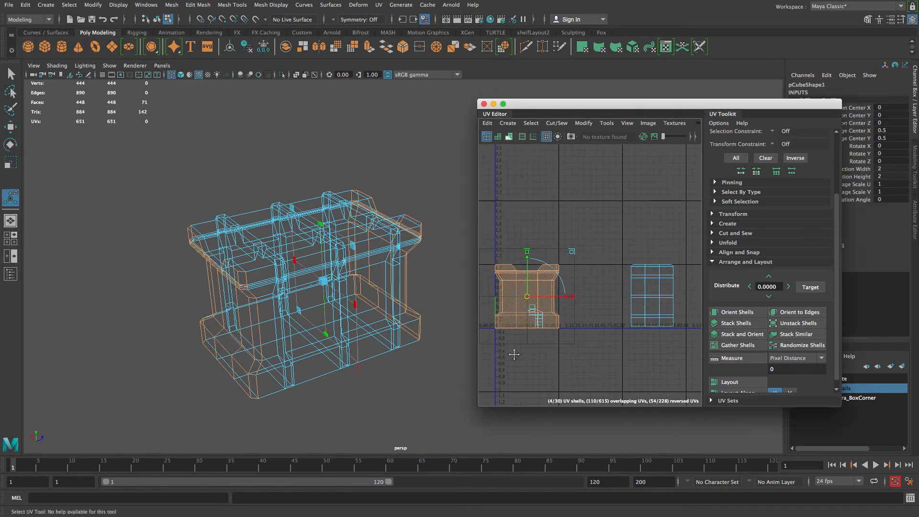
Step: Switch to UV shell selection and move the projected end shells horizontally into empty space beyond the underside's shell
{"action": "scroll", "coordinate": [550, 369], "scroll_direction": "up", "scroll_amount": 3}
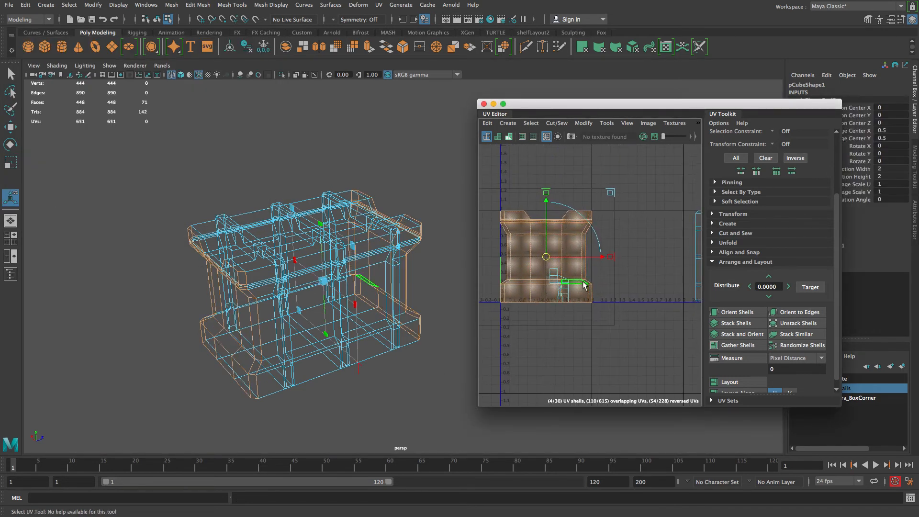
{"action": "right_click", "coordinate": [562, 238]}
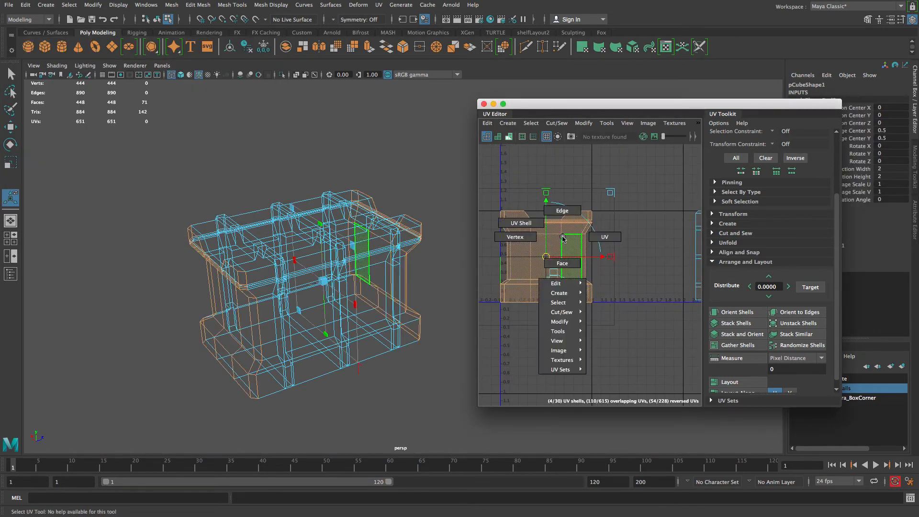
{"action": "left_click", "coordinate": [537, 223]}
{"action": "left_click_drag", "start_coordinate": [634, 172], "coordinate": [588, 231]}
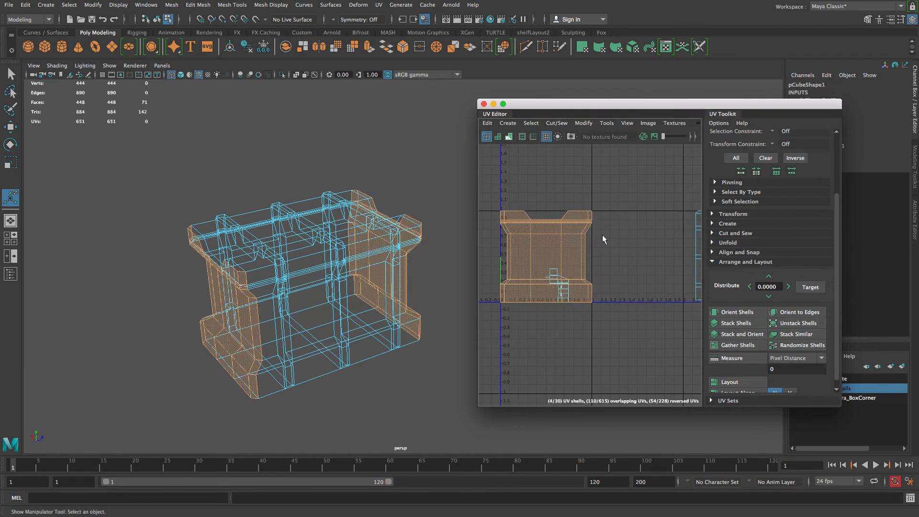
{"action": "key", "text": "w"}
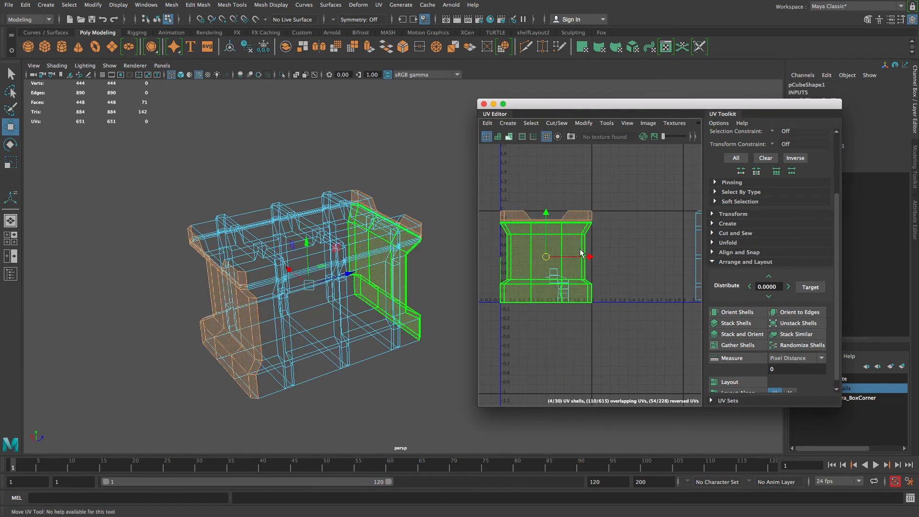
{"action": "left_click_drag", "start_coordinate": [588, 258], "coordinate": [641, 263]}
{"action": "scroll", "coordinate": [606, 257], "scroll_direction": "down", "scroll_amount": 1}
{"action": "middle_click_drag", "start_coordinate": [603, 257], "coordinate": [491, 262], "text": "alt"}
{"action": "left_click_drag", "start_coordinate": [519, 264], "coordinate": [612, 276]}
{"action": "middle_click_drag", "start_coordinate": [612, 276], "coordinate": [625, 263], "text": "alt"}
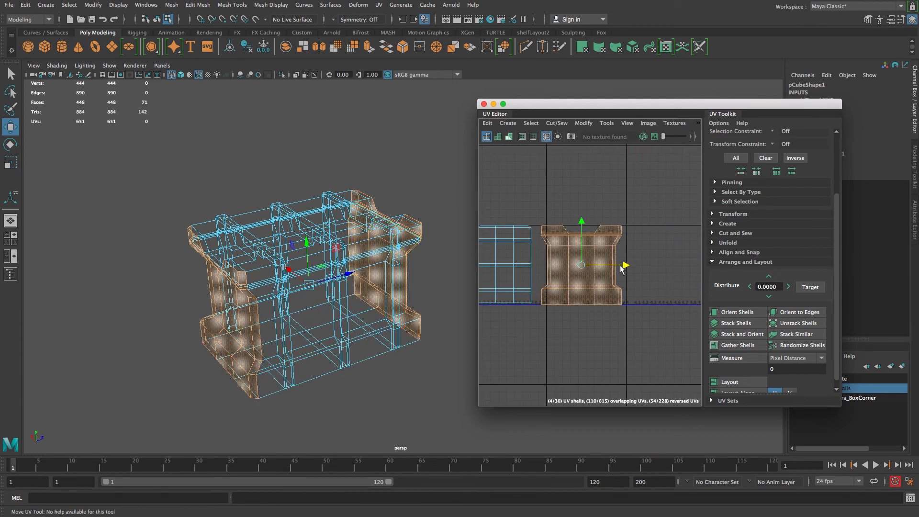
{"action": "left_click", "coordinate": [624, 264]}
Step: Select the wall and lid rim shells of one crate end and move them horizontally clear of the other end's shells
{"action": "scroll", "coordinate": [601, 283], "scroll_direction": "up", "scroll_amount": 3}
{"action": "left_click", "coordinate": [602, 269]}
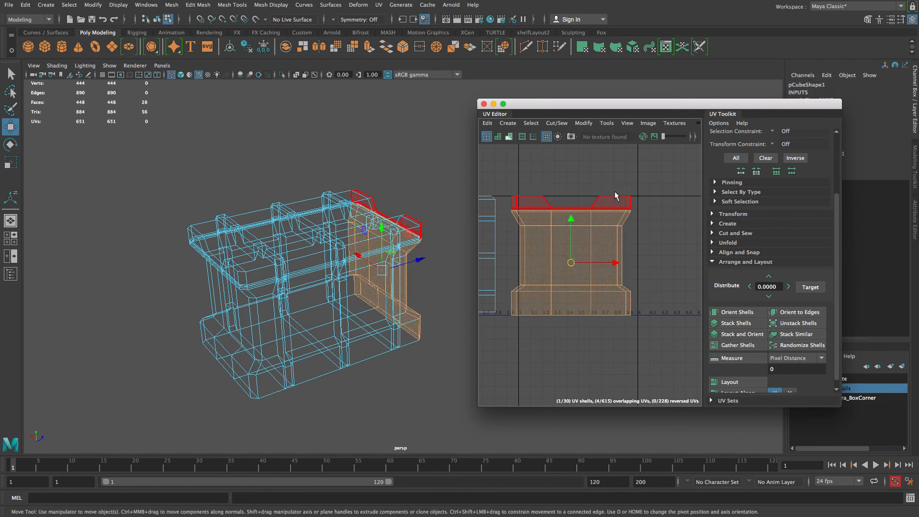
{"action": "left_click", "coordinate": [616, 204], "text": "shift"}
{"action": "left_click_drag", "start_coordinate": [617, 254], "coordinate": [694, 259]}
{"action": "middle_click_drag", "start_coordinate": [702, 257], "coordinate": [648, 256], "text": "alt"}
{"action": "left_click_drag", "start_coordinate": [644, 258], "coordinate": [683, 259]}
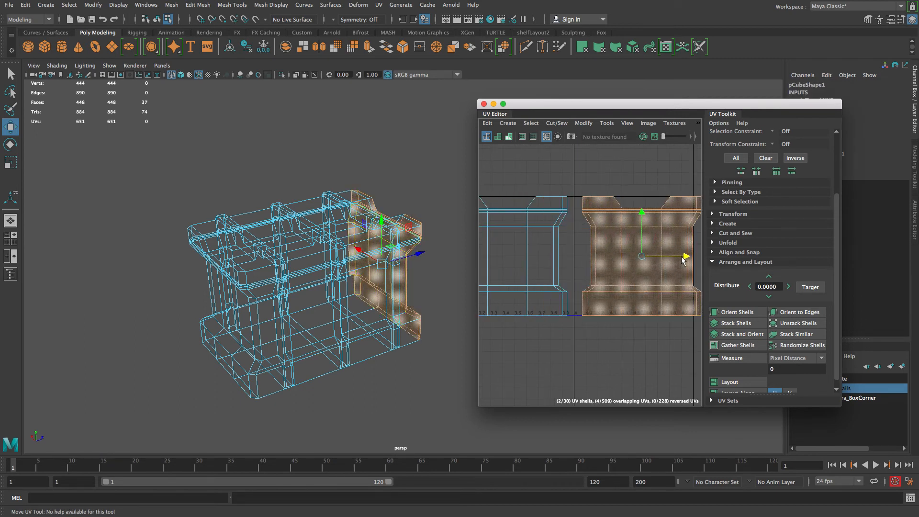
Step: Deselect the shells and turn on shaded UV display to distinguish reversed shells from correctly facing ones
{"action": "left_click", "coordinate": [608, 353]}
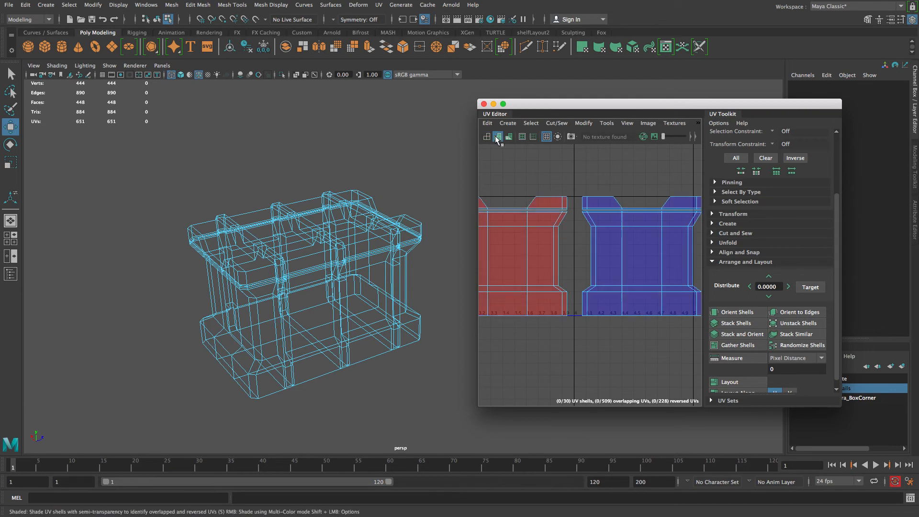
{"action": "scroll", "coordinate": [555, 359], "scroll_direction": "down", "scroll_amount": 1}
{"action": "middle_click_drag", "start_coordinate": [554, 353], "coordinate": [575, 352], "text": "alt"}
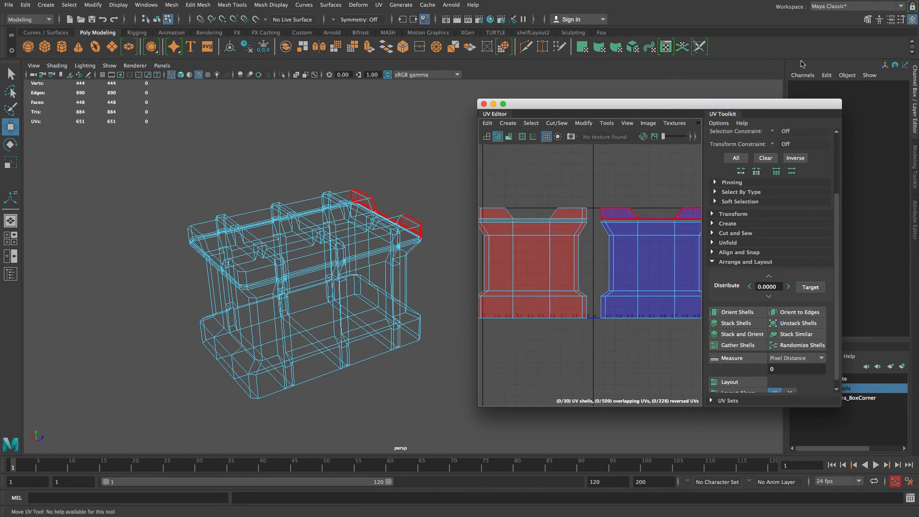
Step: Reposition and enlarge the UV Editor window, framing the underside shell and both end layouts together
{"action": "left_click_drag", "start_coordinate": [765, 103], "coordinate": [633, 88]}
{"action": "left_click_drag", "start_coordinate": [706, 390], "coordinate": [856, 441]}
{"action": "scroll", "coordinate": [596, 407], "scroll_direction": "down", "scroll_amount": 3}
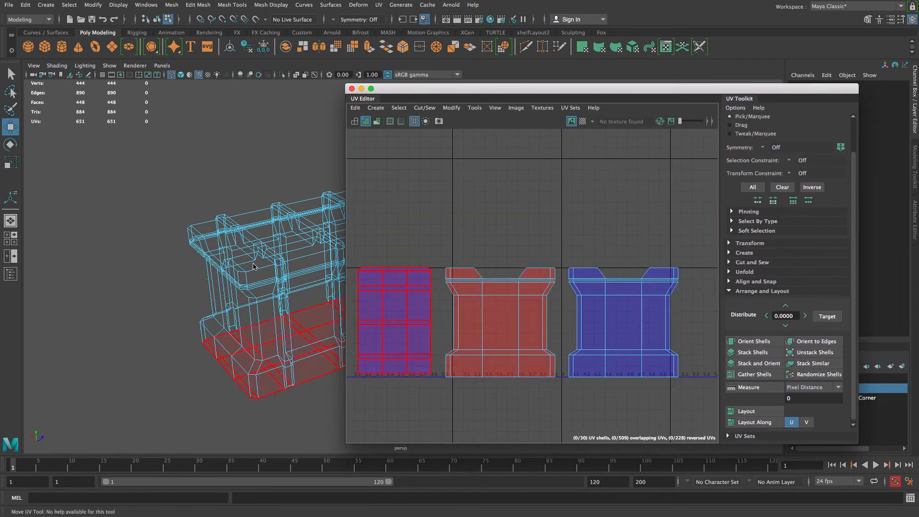
{"action": "middle_click_drag", "start_coordinate": [452, 288], "coordinate": [449, 248], "text": "alt"}
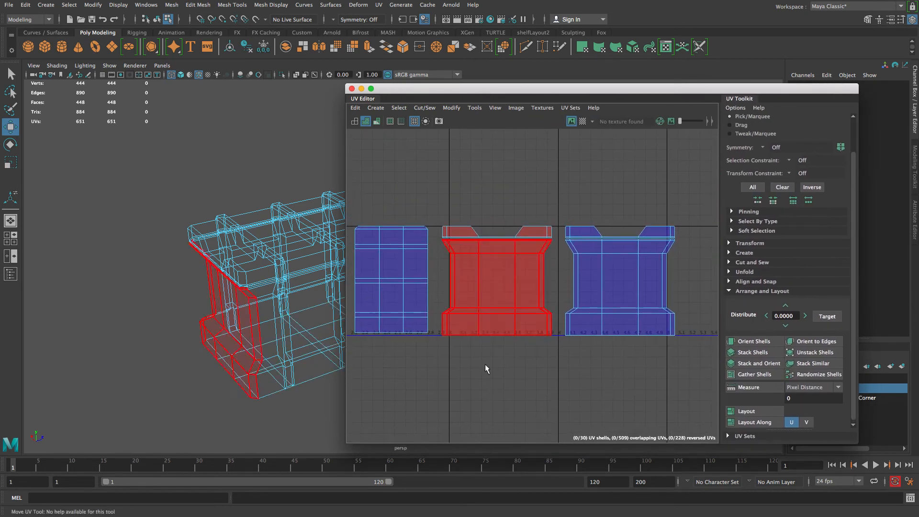
Step: Select the reversed wall and lid rim shells of the crate's end and flip them horizontally
{"action": "left_click_drag", "start_coordinate": [450, 188], "coordinate": [521, 338]}
{"action": "right_click_drag", "start_coordinate": [490, 249], "coordinate": [480, 198]}
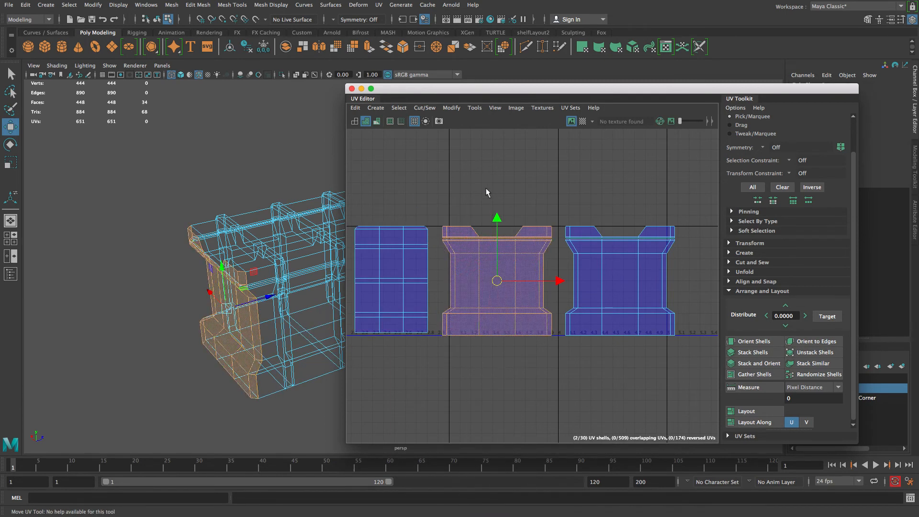
Step: Deselect the end shells, frame the small unmapped shells, and move the UV Editor clear of the crate in shaded display
{"action": "left_click", "coordinate": [578, 380]}
{"action": "right_click_drag", "start_coordinate": [596, 359], "coordinate": [507, 352], "text": "alt"}
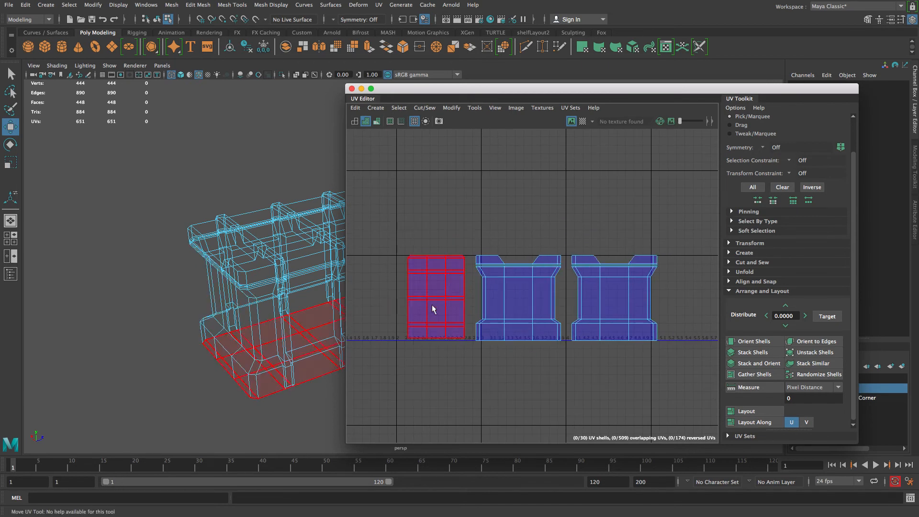
{"action": "right_click_drag", "start_coordinate": [598, 250], "coordinate": [450, 238], "text": "alt"}
{"action": "middle_click_drag", "start_coordinate": [440, 239], "coordinate": [543, 204], "text": "alt"}
{"action": "right_click_drag", "start_coordinate": [442, 245], "coordinate": [479, 268], "text": "alt"}
{"action": "middle_click_drag", "start_coordinate": [492, 244], "coordinate": [579, 253], "text": "alt"}
{"action": "right_click_drag", "start_coordinate": [579, 253], "coordinate": [631, 339], "text": "alt"}
{"action": "middle_click_drag", "start_coordinate": [567, 341], "coordinate": [468, 353], "text": "alt"}
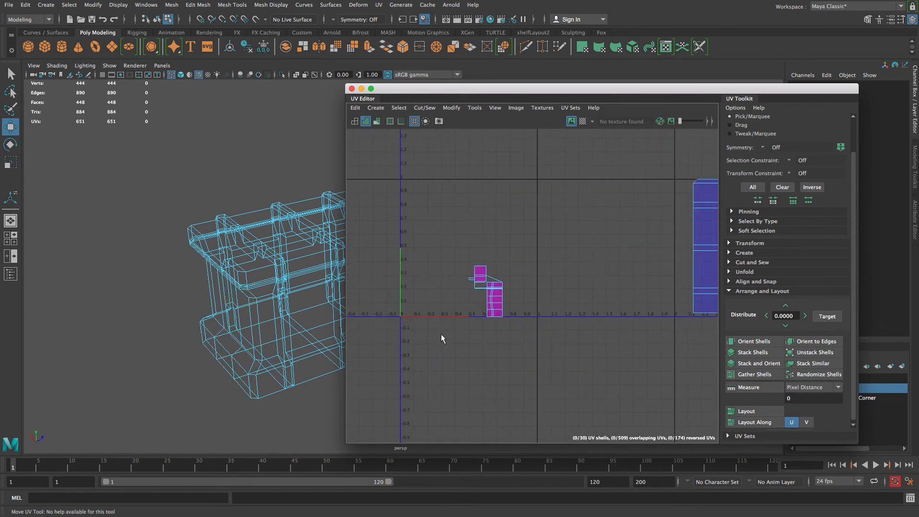
{"action": "left_click_drag", "start_coordinate": [521, 91], "coordinate": [710, 86]}
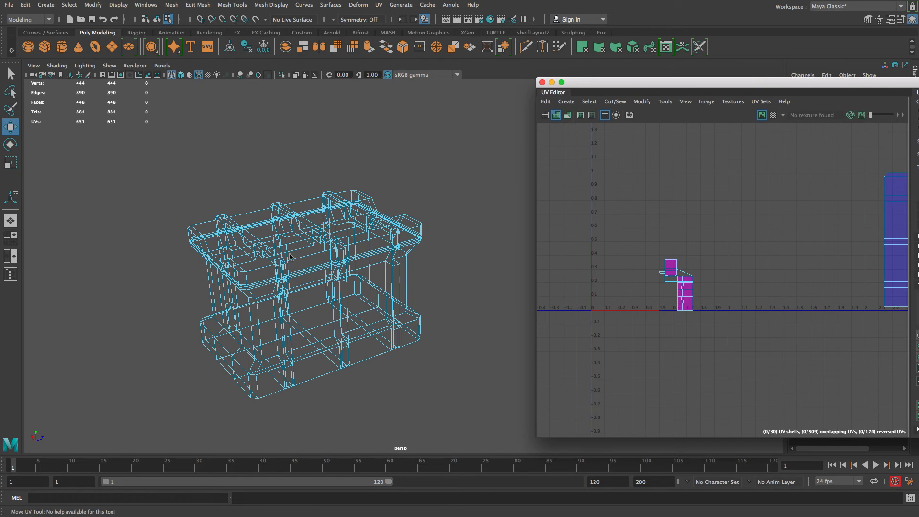
{"action": "key", "text": "5"}
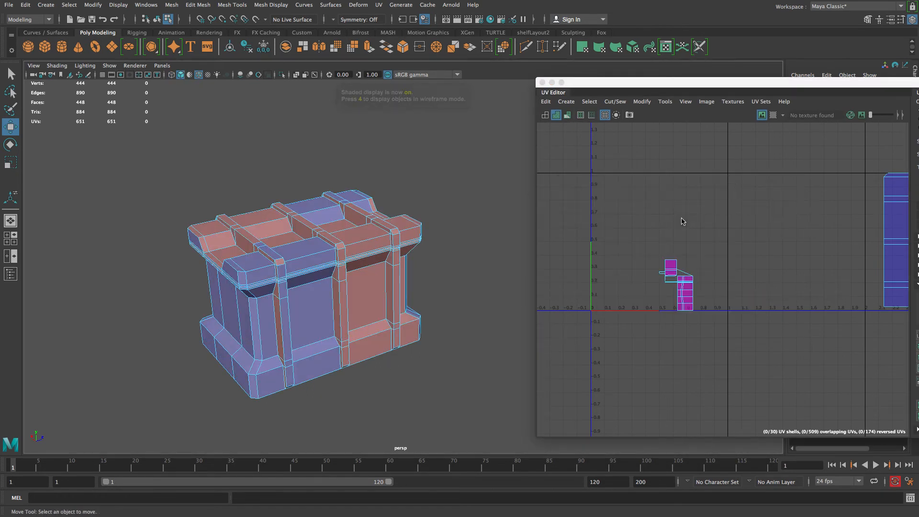
Step: In the front wireframe view, select the faces along one long side of the crate, leaving out the end-wall and interior faces
{"action": "key", "text": "4"}
{"action": "mouse_move", "coordinate": [446, 385]}
{"action": "left_mouse_down", "text": "alt"}
{"action": "mouse_move", "coordinate": [482, 345]}
{"action": "mouse_move", "coordinate": [414, 359]}
{"action": "mouse_move", "coordinate": [424, 363]}
{"action": "left_mouse_up", "text": "alt"}
{"action": "key", "text": "space"}
{"action": "key", "text": "space"}
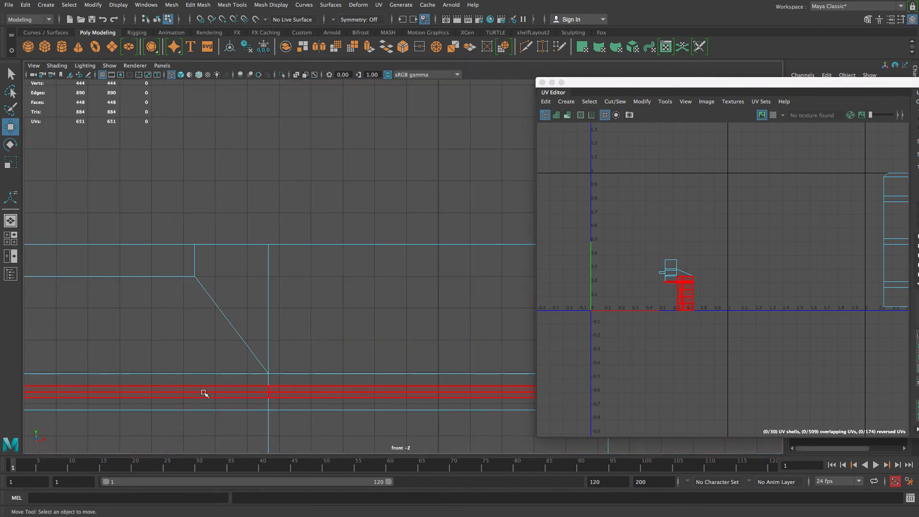
{"action": "key", "text": "f"}
{"action": "right_click_drag", "start_coordinate": [375, 398], "coordinate": [267, 367], "text": "alt"}
{"action": "middle_click_drag", "start_coordinate": [268, 367], "coordinate": [185, 386], "text": "alt"}
{"action": "right_click_drag", "start_coordinate": [186, 387], "coordinate": [318, 182], "text": "alt"}
{"action": "right_click", "coordinate": [298, 304]}
{"action": "right_click_drag", "start_coordinate": [298, 300], "coordinate": [299, 254]}
{"action": "right_click_drag", "start_coordinate": [360, 234], "coordinate": [402, 222], "text": "alt"}
{"action": "middle_click_drag", "start_coordinate": [377, 275], "coordinate": [416, 213], "text": "alt"}
{"action": "right_click_drag", "start_coordinate": [417, 214], "coordinate": [447, 313], "text": "alt"}
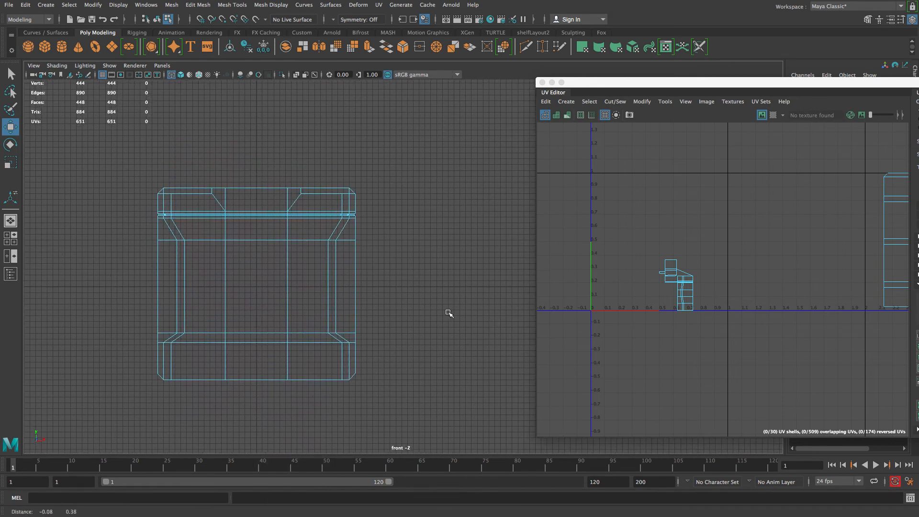
{"action": "left_click_drag", "start_coordinate": [462, 137], "coordinate": [322, 419]}
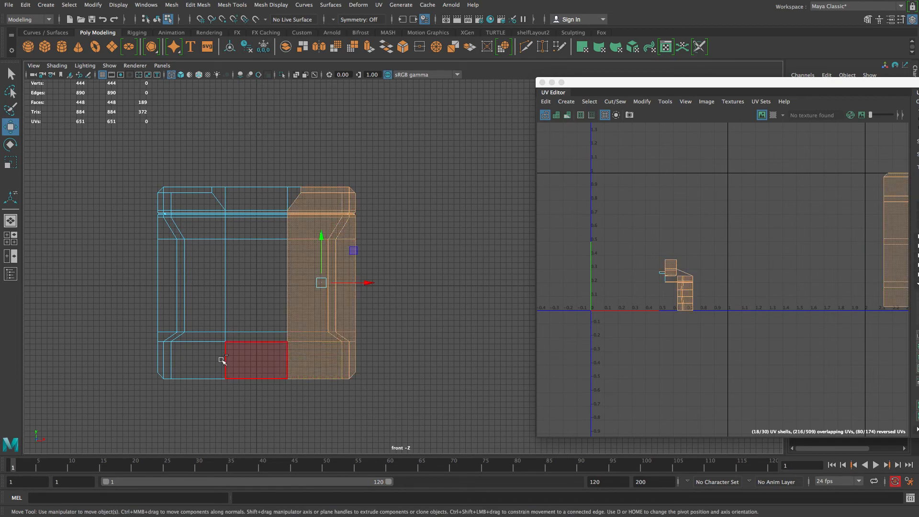
{"action": "left_click_drag", "start_coordinate": [254, 145], "coordinate": [314, 454], "text": "ctrl"}
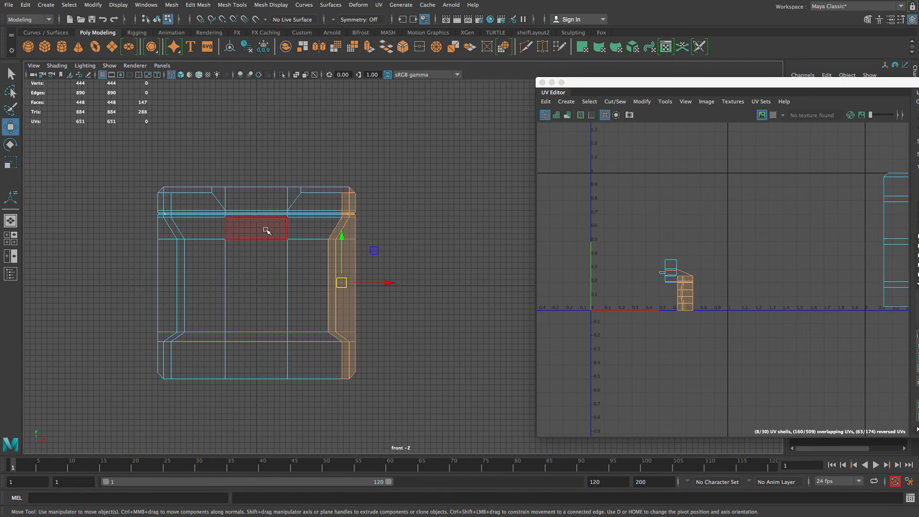
Step: Remove the chamfered corner faces at one end of the long side from the selection, from lid rim to base
{"action": "scroll", "coordinate": [370, 237], "scroll_direction": "up", "scroll_amount": 2}
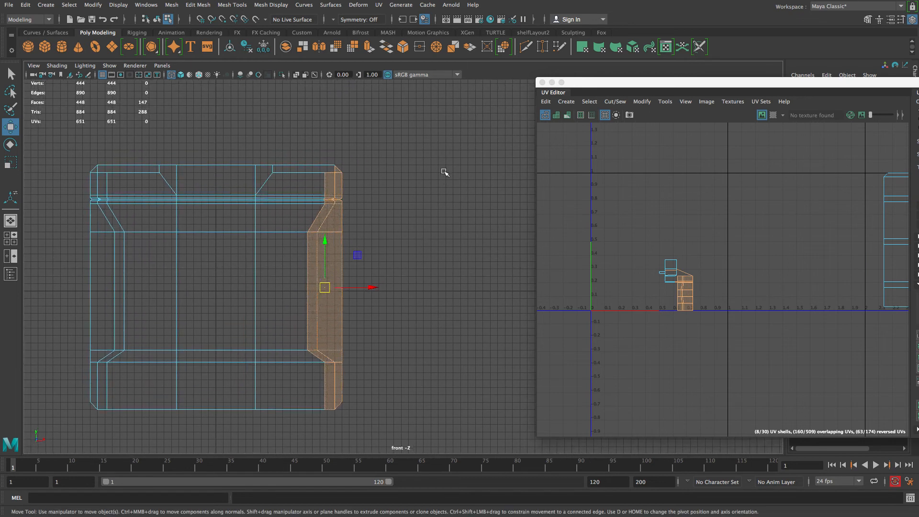
{"action": "key", "text": "space"}
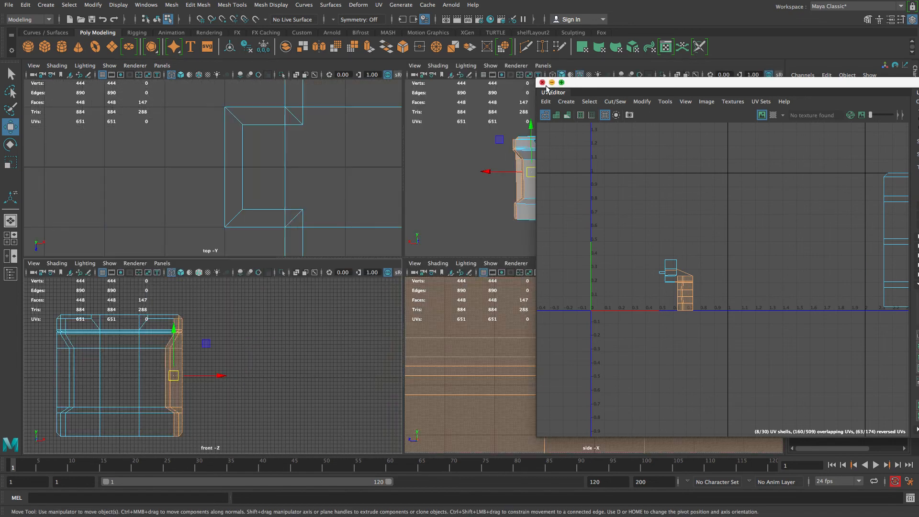
{"action": "key", "text": "space"}
{"action": "left_click_drag", "start_coordinate": [221, 156], "coordinate": [478, 191], "text": "alt"}
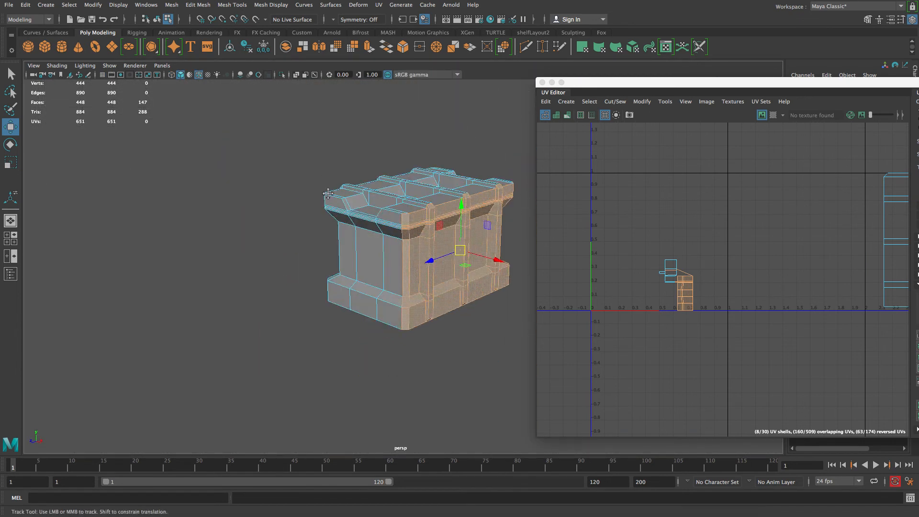
{"action": "middle_click_drag", "start_coordinate": [385, 189], "coordinate": [318, 193], "text": "alt"}
{"action": "right_click_drag", "start_coordinate": [317, 192], "coordinate": [385, 334], "text": "alt"}
{"action": "middle_click_drag", "start_coordinate": [320, 228], "coordinate": [335, 225], "text": "alt"}
{"action": "middle_click_drag", "start_coordinate": [181, 159], "coordinate": [197, 160], "text": "alt"}
{"action": "right_click_drag", "start_coordinate": [196, 160], "coordinate": [248, 240], "text": "alt"}
{"action": "left_click_drag", "start_coordinate": [247, 240], "coordinate": [245, 232], "text": "alt"}
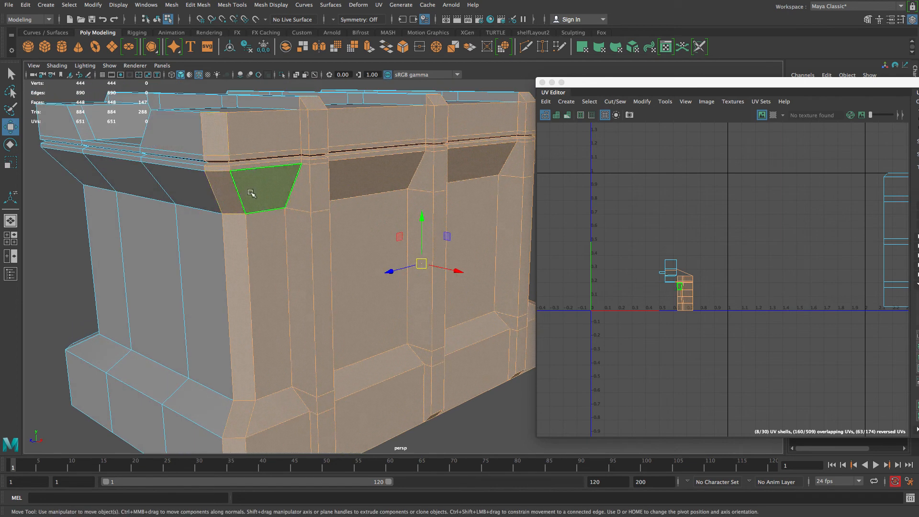
{"action": "left_click", "coordinate": [214, 139], "text": "ctrl"}
{"action": "left_click_drag", "start_coordinate": [253, 289], "coordinate": [240, 329], "text": "alt"}
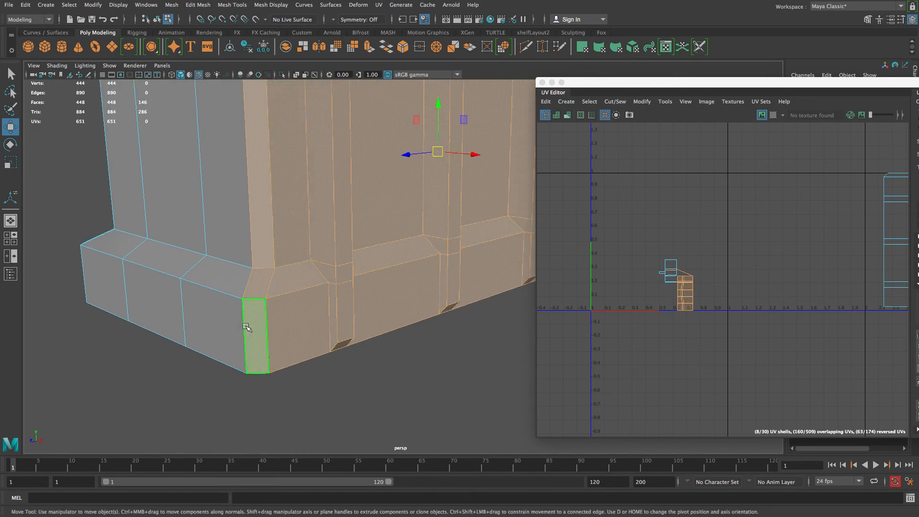
{"action": "double_click", "coordinate": [255, 330], "text": "ctrl"}
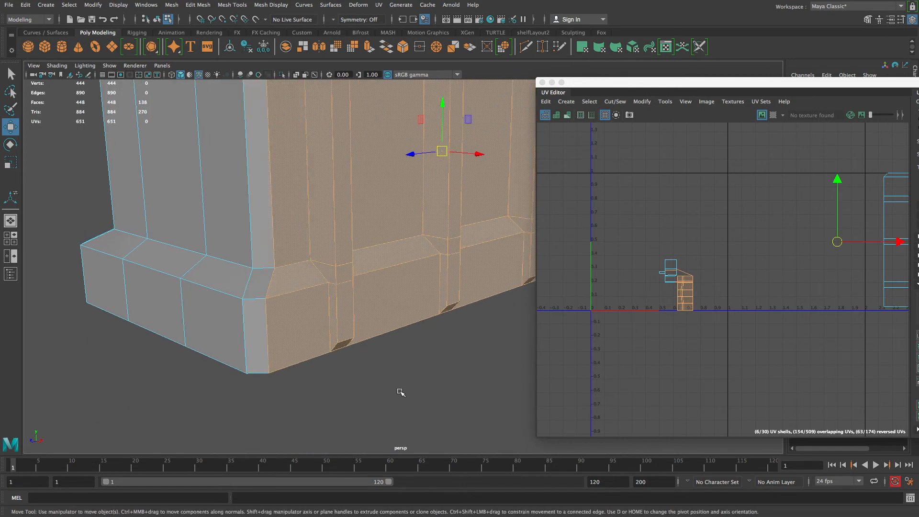
Step: Remove the chamfered corner faces at the opposite end of the same long side from the selection
{"action": "left_click_drag", "start_coordinate": [387, 359], "coordinate": [417, 383], "text": "alt"}
{"action": "right_click_drag", "start_coordinate": [417, 382], "coordinate": [334, 380], "text": "ctrl"}
{"action": "right_click_drag", "start_coordinate": [334, 381], "coordinate": [308, 363], "text": "alt"}
{"action": "left_click_drag", "start_coordinate": [307, 363], "coordinate": [254, 144], "text": "alt"}
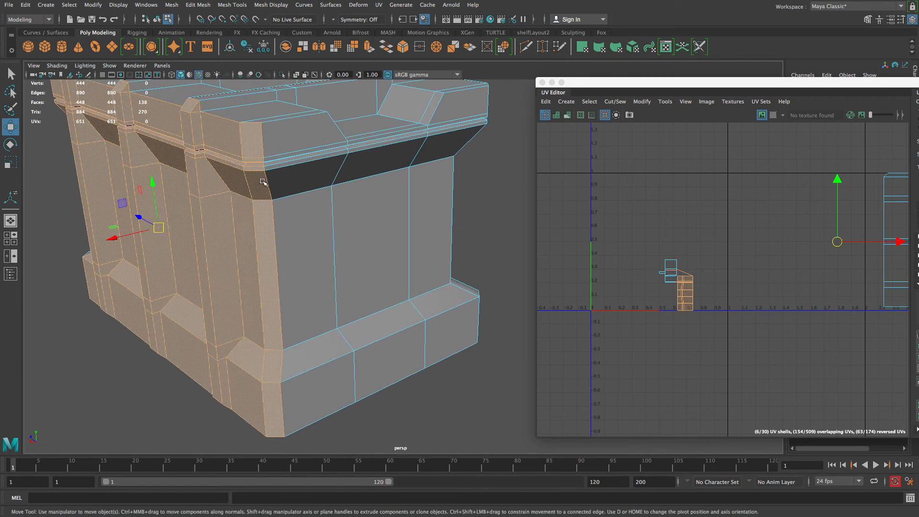
{"action": "left_click", "coordinate": [253, 144], "text": "ctrl"}
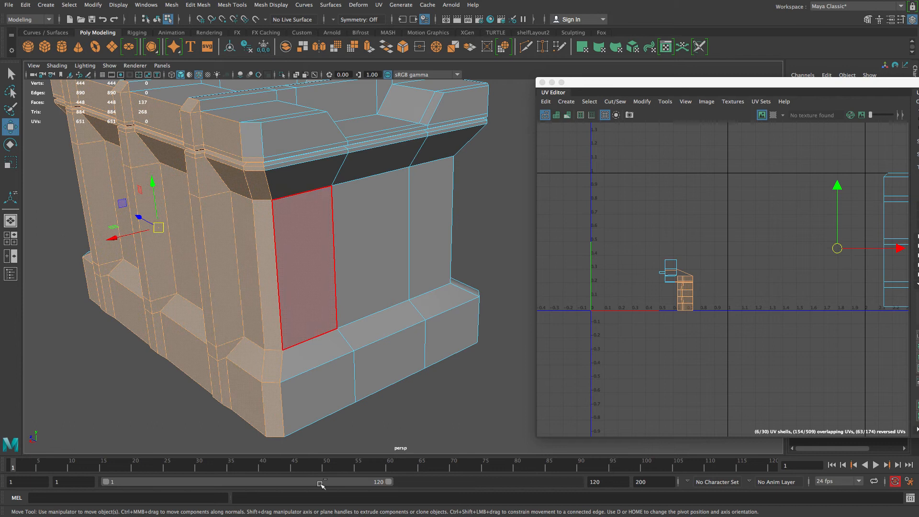
{"action": "double_click", "coordinate": [276, 413], "text": "ctrl"}
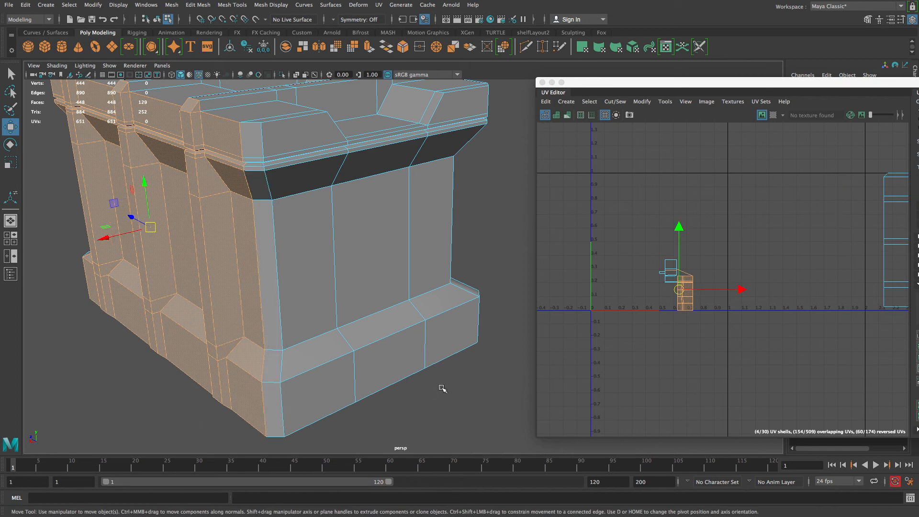
Step: In the front view, remove the faces of the narrow groove between lid and body from the long-side selection
{"action": "right_click_drag", "start_coordinate": [436, 364], "coordinate": [355, 333], "text": "alt"}
{"action": "left_click_drag", "start_coordinate": [355, 333], "coordinate": [406, 326], "text": "alt"}
{"action": "middle_click_drag", "start_coordinate": [269, 194], "coordinate": [279, 267], "text": "alt"}
{"action": "right_click_drag", "start_coordinate": [279, 267], "coordinate": [307, 293], "text": "alt"}
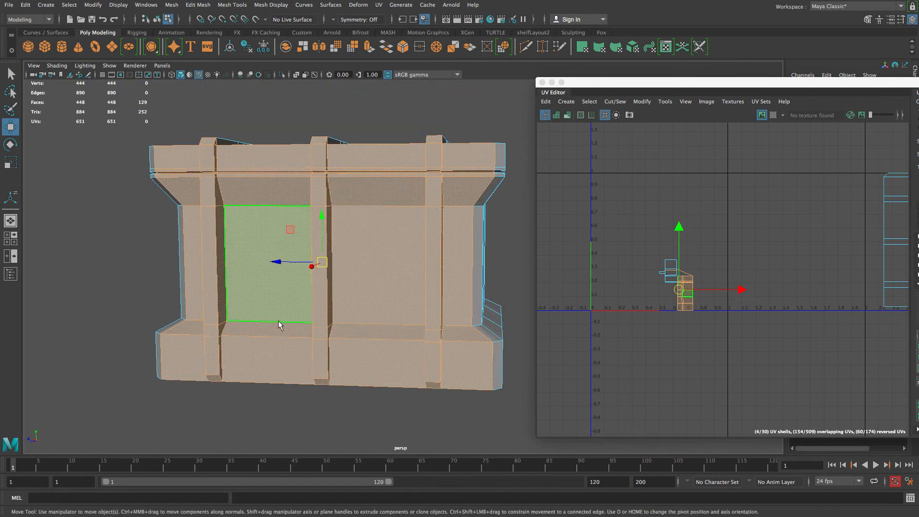
{"action": "key", "text": "space"}
{"action": "key", "text": "space"}
{"action": "middle_click_drag", "start_coordinate": [252, 305], "coordinate": [287, 359], "text": "alt"}
{"action": "right_click_drag", "start_coordinate": [230, 249], "coordinate": [433, 342], "text": "alt"}
{"action": "right_click_drag", "start_coordinate": [188, 236], "coordinate": [234, 257], "text": "alt"}
{"action": "middle_click_drag", "start_coordinate": [234, 257], "coordinate": [365, 308], "text": "alt"}
{"action": "right_click_drag", "start_coordinate": [283, 302], "coordinate": [367, 322], "text": "alt"}
{"action": "middle_click_drag", "start_coordinate": [308, 195], "coordinate": [346, 274], "text": "alt"}
{"action": "right_click_drag", "start_coordinate": [346, 274], "coordinate": [412, 330], "text": "alt"}
{"action": "middle_click_drag", "start_coordinate": [412, 330], "coordinate": [419, 303], "text": "alt"}
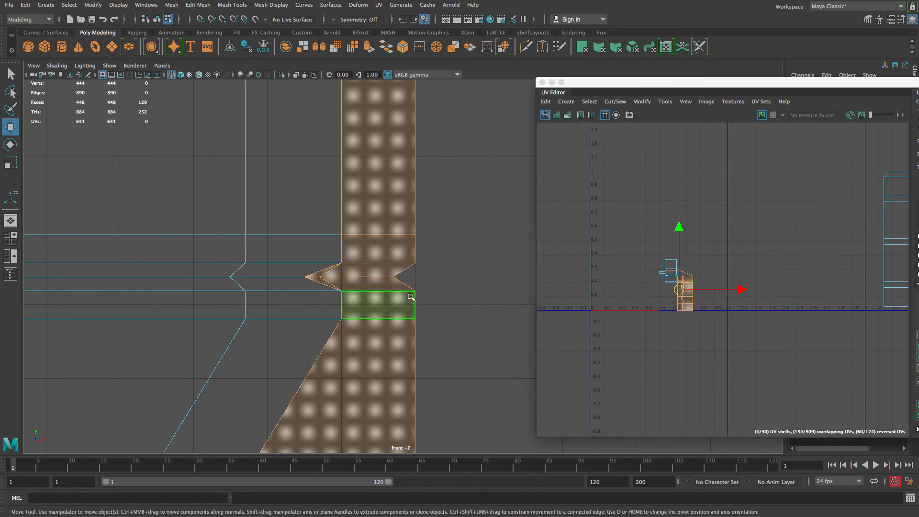
{"action": "left_click_drag", "start_coordinate": [380, 280], "coordinate": [297, 280], "text": "ctrl"}
{"action": "key", "text": "space"}
{"action": "key", "text": "space"}
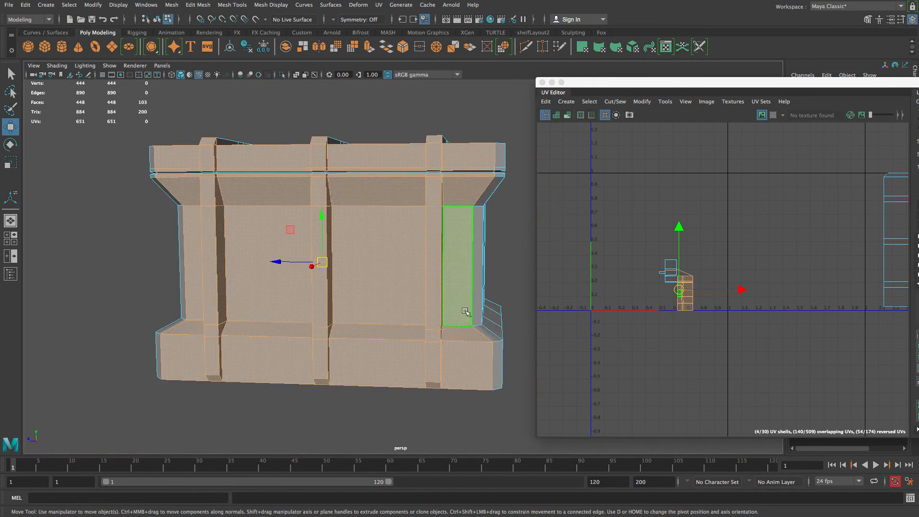
Step: Apply Automatic UV mapping to the selected faces of the crate's long side
{"action": "right_click_drag", "start_coordinate": [352, 265], "coordinate": [210, 221], "text": "alt"}
{"action": "left_click_drag", "start_coordinate": [254, 215], "coordinate": [500, 220], "text": "alt"}
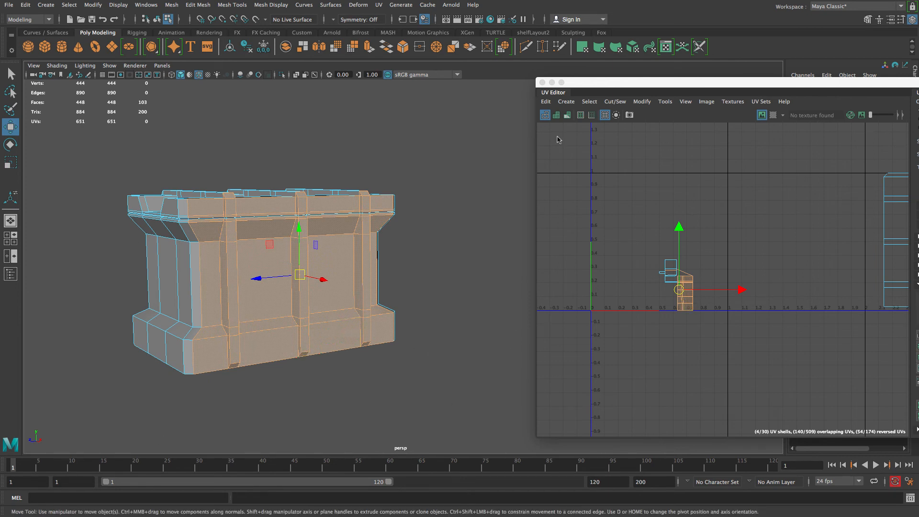
{"action": "left_click", "coordinate": [566, 101]}
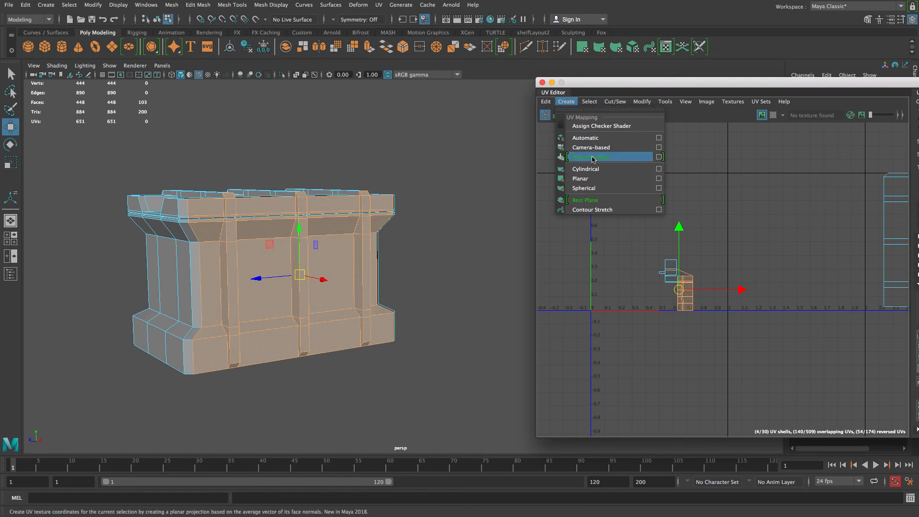
{"action": "left_click", "coordinate": [585, 137]}
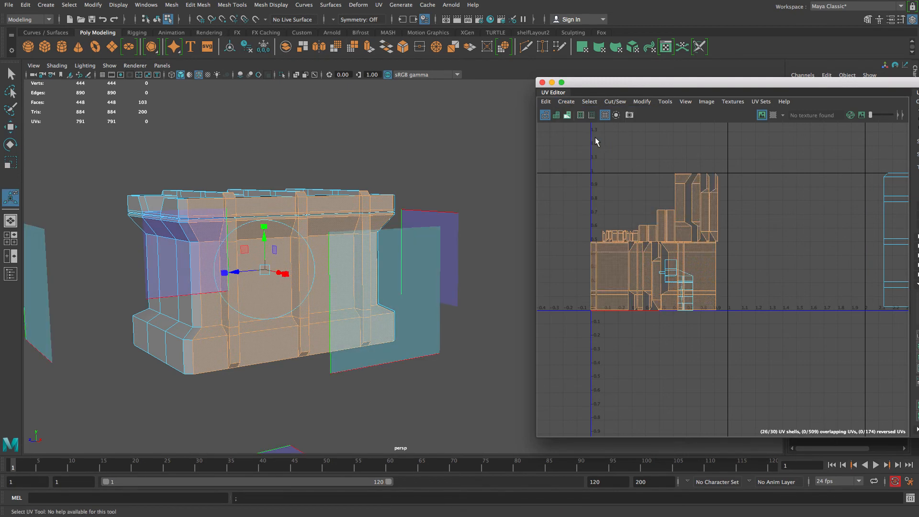
{"action": "scroll", "coordinate": [236, 188], "scroll_direction": "up", "scroll_amount": 3}
{"action": "scroll", "coordinate": [232, 182], "scroll_direction": "down", "scroll_amount": 5}
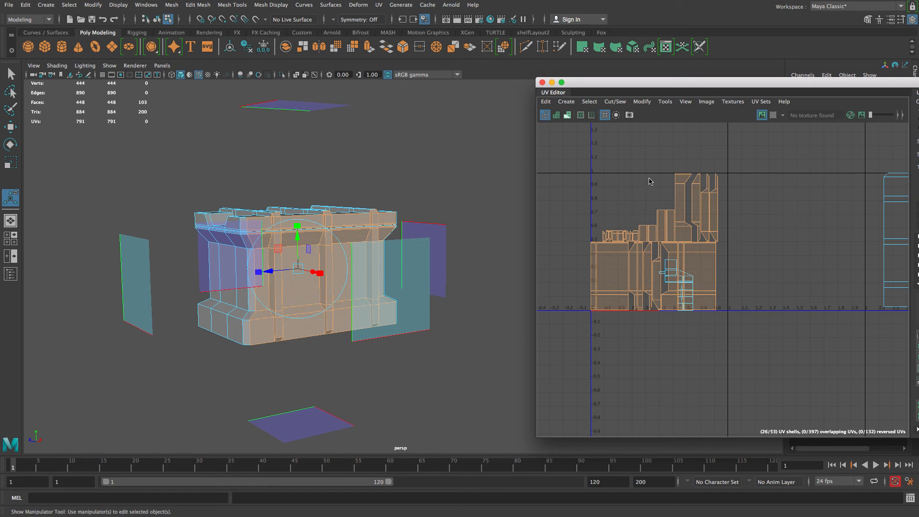
Step: Move the long side's automatically mapped shells straight down, clear below the first UV tile, and deselect them
{"action": "key", "text": "w"}
{"action": "scroll", "coordinate": [773, 240], "scroll_direction": "down", "scroll_amount": 2}
{"action": "middle_click_drag", "start_coordinate": [773, 240], "coordinate": [721, 212], "text": "alt"}
{"action": "left_click_drag", "start_coordinate": [624, 155], "coordinate": [642, 348]}
{"action": "scroll", "coordinate": [675, 303], "scroll_direction": "down", "scroll_amount": 1}
{"action": "middle_click_drag", "start_coordinate": [656, 247], "coordinate": [671, 159], "text": "alt"}
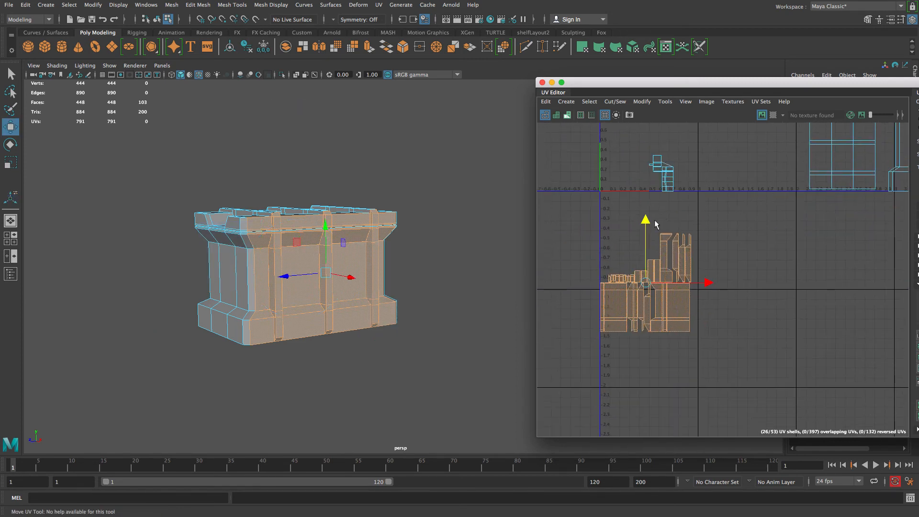
{"action": "left_click_drag", "start_coordinate": [649, 241], "coordinate": [650, 289]}
{"action": "left_click", "coordinate": [430, 379]}
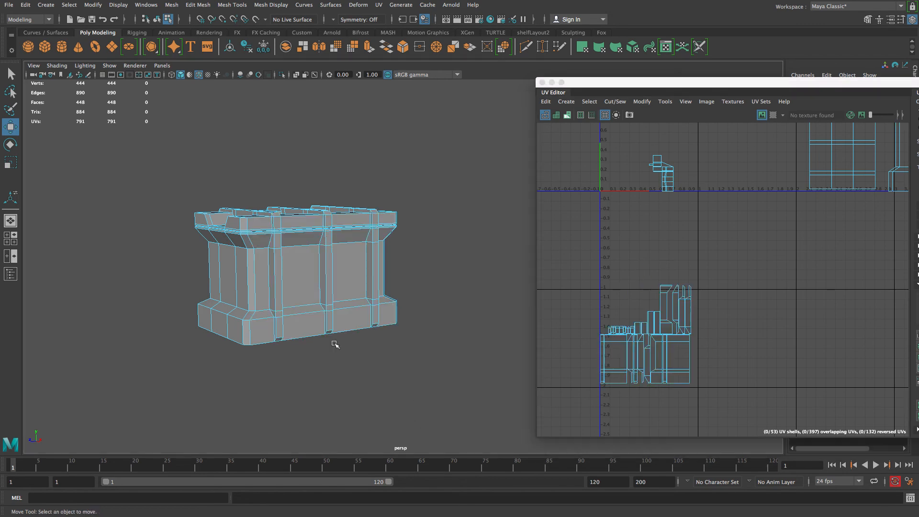
Step: In the front view, select the faces of the opposite long side, leaving out the end-wall and lid interior faces
{"action": "key", "text": "space"}
{"action": "key", "text": "space"}
{"action": "right_click_drag", "start_coordinate": [415, 306], "coordinate": [191, 253], "text": "alt"}
{"action": "middle_click_drag", "start_coordinate": [269, 254], "coordinate": [323, 238], "text": "alt"}
{"action": "right_click_drag", "start_coordinate": [416, 330], "coordinate": [464, 355], "text": "alt"}
{"action": "right_click_drag", "start_coordinate": [268, 268], "coordinate": [318, 293], "text": "alt"}
{"action": "left_click_drag", "start_coordinate": [312, 172], "coordinate": [404, 435]}
{"action": "left_click_drag", "start_coordinate": [445, 408], "coordinate": [406, 150], "text": "shift"}
{"action": "key", "text": "ctrl+z"}
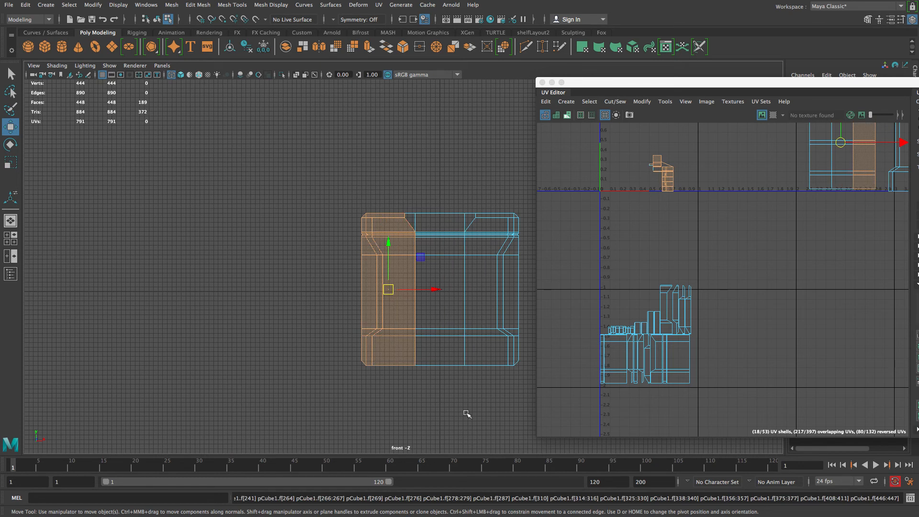
{"action": "left_click_drag", "start_coordinate": [464, 424], "coordinate": [403, 82], "text": "ctrl"}
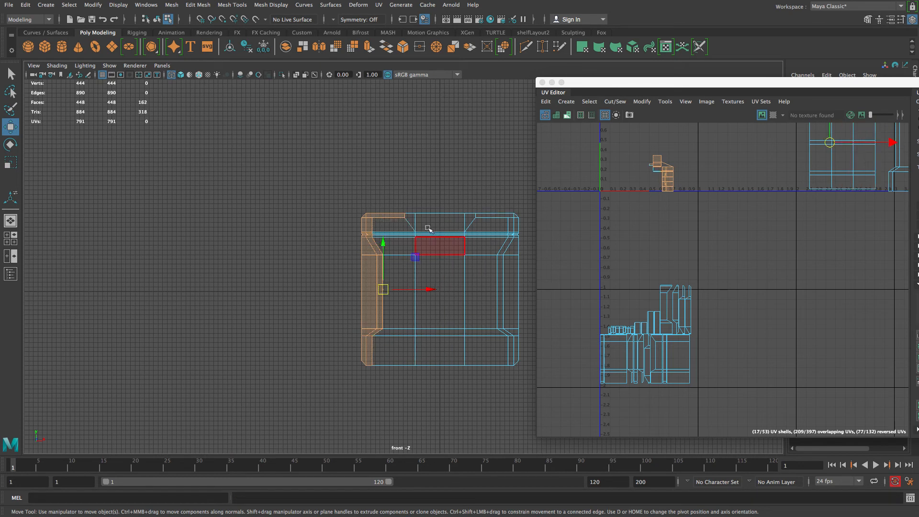
{"action": "left_click_drag", "start_coordinate": [403, 241], "coordinate": [444, 174], "text": "ctrl"}
Step: Remove the chamfered corner faces at one end of the opposite long side from the selection
{"action": "key", "text": "space"}
{"action": "key", "text": "space"}
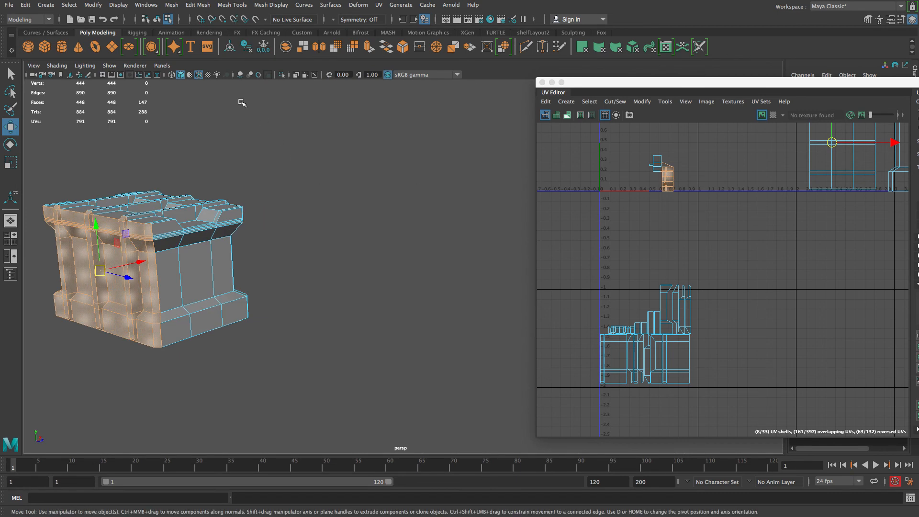
{"action": "right_click_drag", "start_coordinate": [265, 124], "coordinate": [303, 180], "text": "alt"}
{"action": "middle_click_drag", "start_coordinate": [303, 181], "coordinate": [308, 152], "text": "alt"}
{"action": "right_click_drag", "start_coordinate": [308, 152], "coordinate": [344, 210], "text": "alt"}
{"action": "middle_click_drag", "start_coordinate": [344, 218], "coordinate": [374, 241], "text": "alt"}
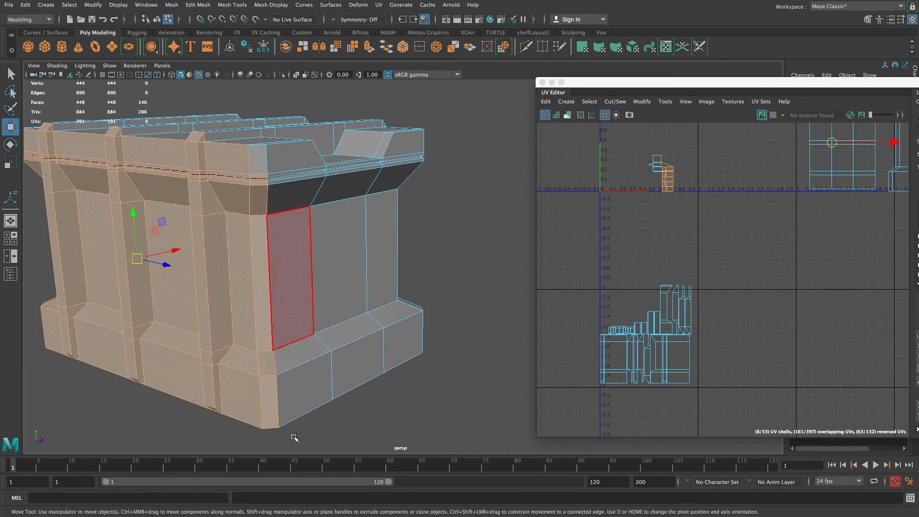
{"action": "double_click", "coordinate": [272, 417], "text": "ctrl"}
Step: Remove the chamfered corner faces at the other end of the opposite long side from the selection
{"action": "left_click_drag", "start_coordinate": [295, 337], "coordinate": [337, 299], "text": "alt"}
{"action": "middle_click_drag", "start_coordinate": [337, 299], "coordinate": [519, 280], "text": "alt"}
{"action": "right_click_drag", "start_coordinate": [519, 280], "coordinate": [359, 282], "text": "alt"}
{"action": "left_click_drag", "start_coordinate": [359, 282], "coordinate": [396, 230], "text": "alt"}
{"action": "right_click_drag", "start_coordinate": [396, 230], "coordinate": [346, 206], "text": "alt"}
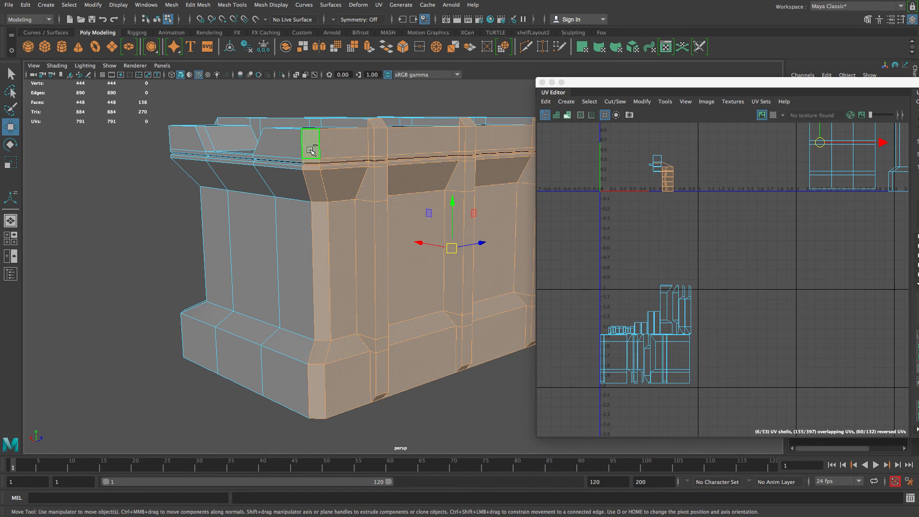
{"action": "double_click", "coordinate": [315, 387], "text": "ctrl"}
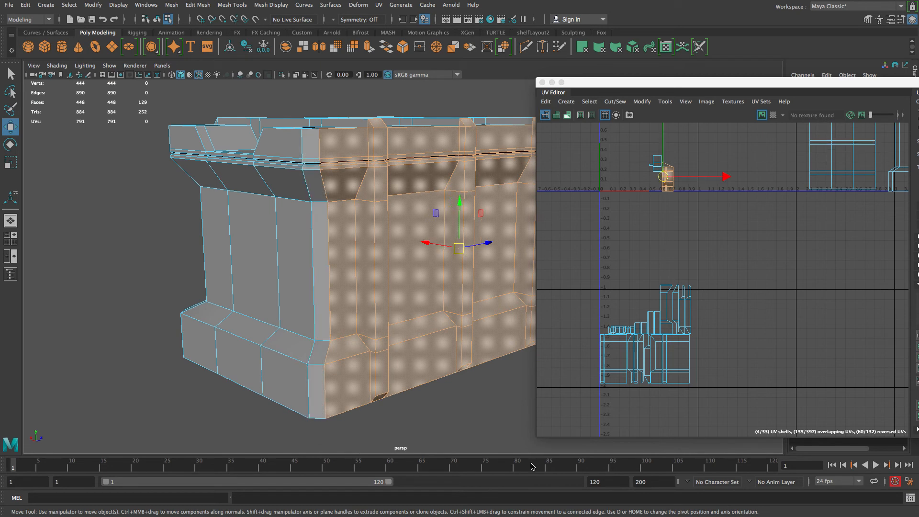
Step: In the front view, remove the groove faces between lid and body from the opposite long side's selection
{"action": "right_click_drag", "start_coordinate": [451, 350], "coordinate": [295, 312], "text": "alt"}
{"action": "mouse_move", "coordinate": [295, 311]}
{"action": "left_mouse_down", "text": "alt"}
{"action": "mouse_move", "coordinate": [239, 309]}
{"action": "mouse_move", "coordinate": [291, 320]}
{"action": "left_mouse_up", "text": "alt"}
{"action": "key", "text": "space"}
{"action": "key", "text": "space"}
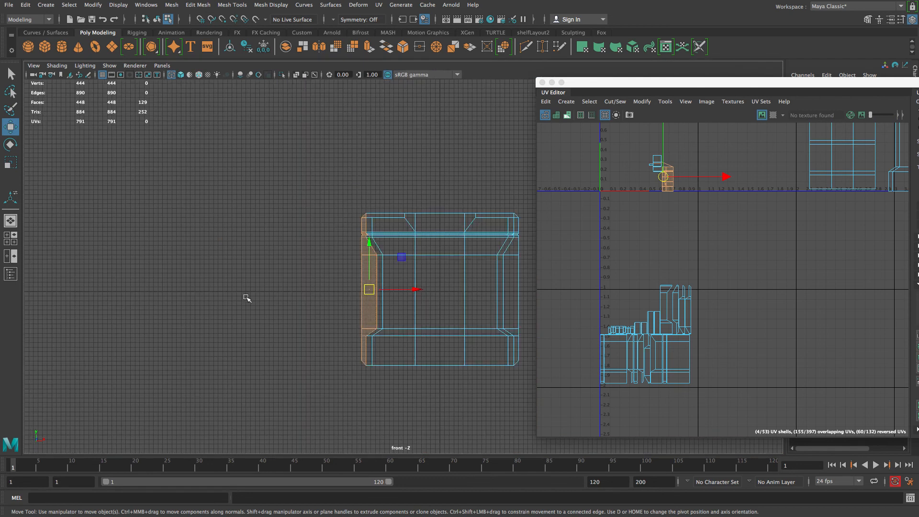
{"action": "right_click_drag", "start_coordinate": [247, 244], "coordinate": [492, 433], "text": "alt"}
{"action": "middle_click_drag", "start_coordinate": [205, 234], "coordinate": [254, 320], "text": "alt"}
{"action": "right_click_drag", "start_coordinate": [254, 320], "coordinate": [358, 337], "text": "alt"}
{"action": "middle_click_drag", "start_coordinate": [170, 278], "coordinate": [317, 292], "text": "alt"}
{"action": "right_click_drag", "start_coordinate": [272, 359], "coordinate": [327, 335], "text": "alt"}
{"action": "middle_click_drag", "start_coordinate": [326, 335], "coordinate": [298, 339], "text": "alt"}
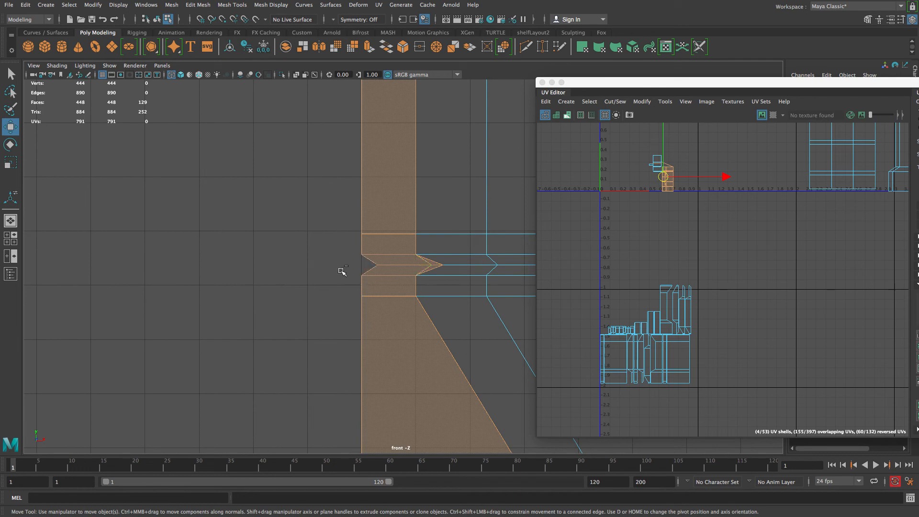
{"action": "left_click_drag", "start_coordinate": [402, 269], "coordinate": [403, 270], "text": "ctrl"}
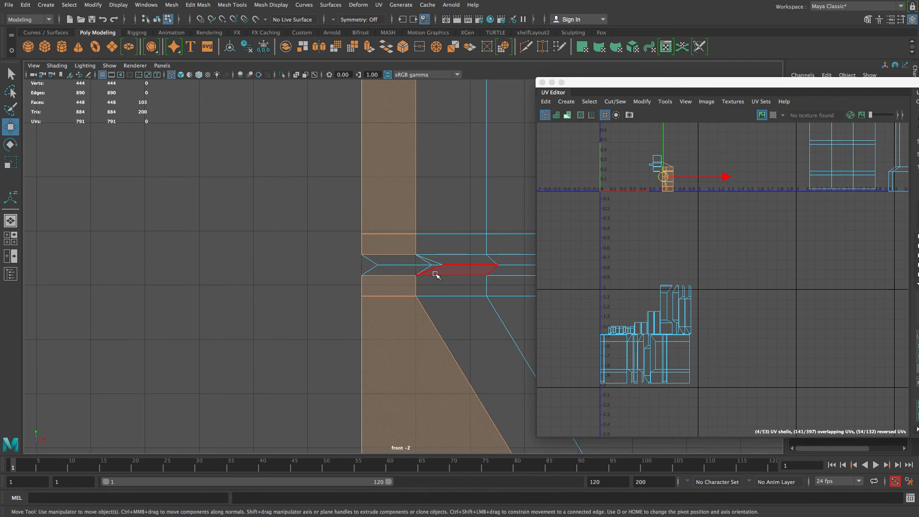
Step: Apply an automatic UV projection to the selected faces of the opposite long side in the perspective view
{"action": "right_click_drag", "start_coordinate": [269, 299], "coordinate": [236, 277], "text": "alt"}
{"action": "key", "text": "space"}
{"action": "key", "text": "space"}
{"action": "left_click_drag", "start_coordinate": [490, 272], "coordinate": [287, 232], "text": "alt"}
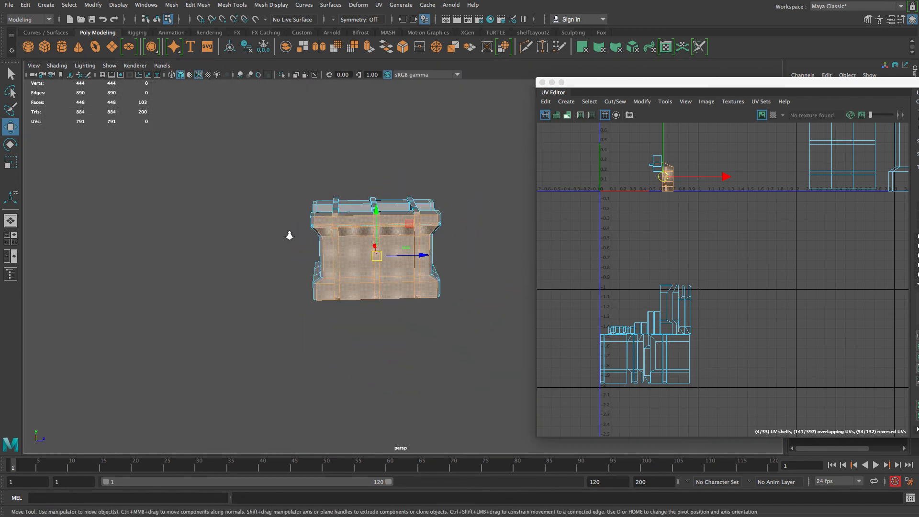
{"action": "right_click_drag", "start_coordinate": [287, 233], "coordinate": [497, 145], "text": "alt"}
{"action": "left_click", "coordinate": [565, 101]}
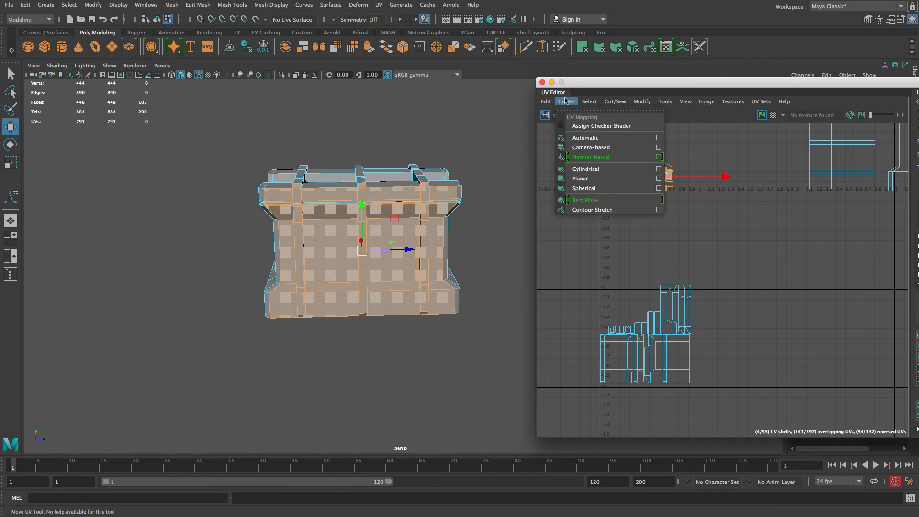
{"action": "left_click", "coordinate": [590, 139]}
Step: Move the opposite long side's shells below the UV square, beside the first long side's shells, and clear the selection
{"action": "scroll", "coordinate": [741, 244], "scroll_direction": "down", "scroll_amount": 2}
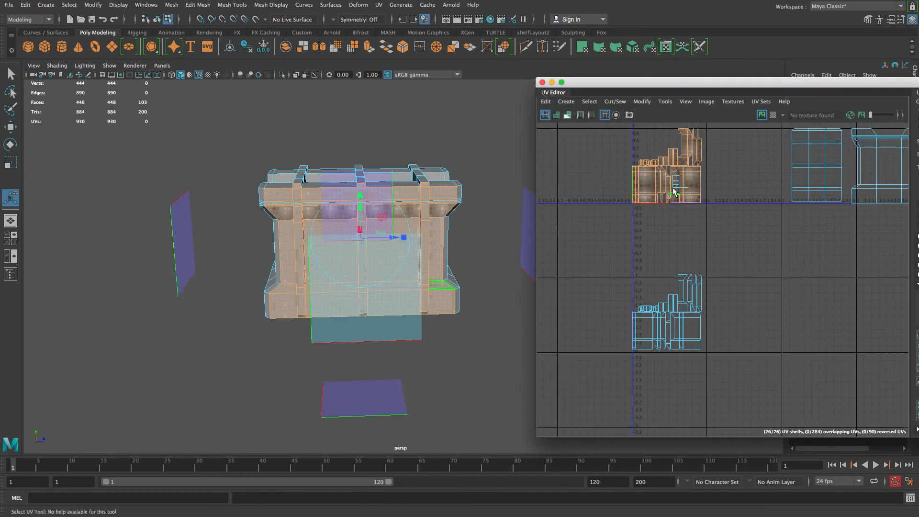
{"action": "key", "text": "w"}
{"action": "left_click_drag", "start_coordinate": [667, 151], "coordinate": [814, 312]}
{"action": "left_click", "coordinate": [460, 354]}
Step: Select the top faces of one raised strip running lengthwise along the lid
{"action": "left_click_drag", "start_coordinate": [365, 163], "coordinate": [413, 239], "text": "alt"}
{"action": "right_click_drag", "start_coordinate": [414, 240], "coordinate": [466, 244], "text": "alt"}
{"action": "left_click_drag", "start_coordinate": [466, 244], "coordinate": [321, 274], "text": "alt"}
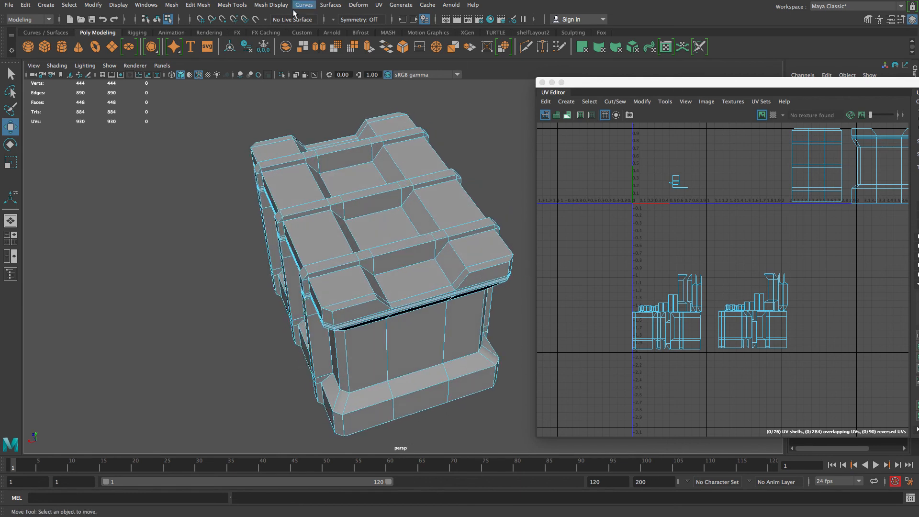
{"action": "left_click", "coordinate": [355, 305]}
{"action": "left_click_drag", "start_coordinate": [298, 143], "coordinate": [295, 165], "text": "alt"}
{"action": "double_click", "coordinate": [296, 164], "text": "shift"}
{"action": "left_click_drag", "start_coordinate": [215, 180], "coordinate": [378, 361], "text": "alt"}
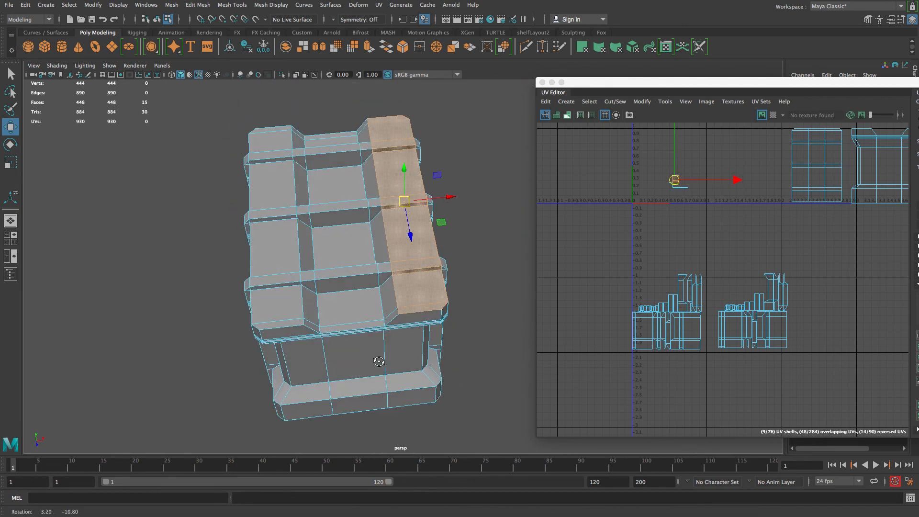
Step: Add the lid's other raised strip, end strips, sloped recess walls and cross-band faces to the selection
{"action": "double_click", "coordinate": [284, 323], "text": "shift"}
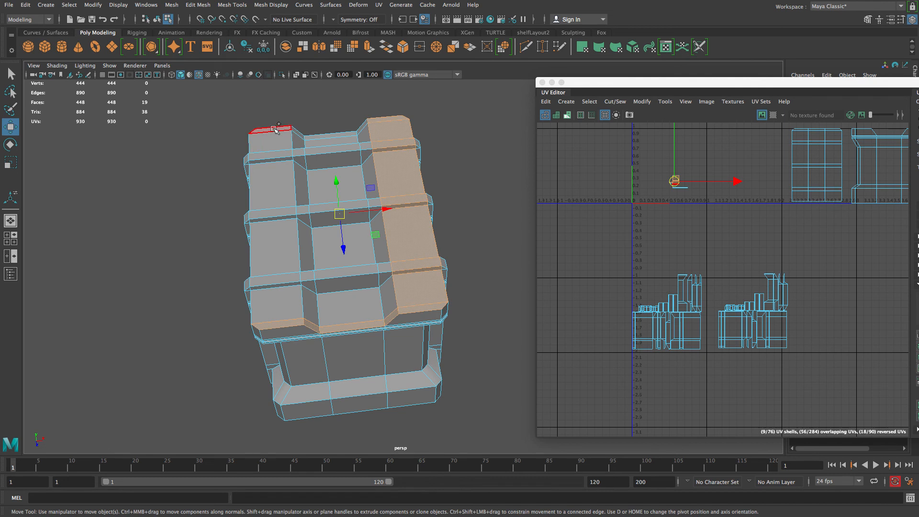
{"action": "double_click", "coordinate": [391, 306], "text": "shift"}
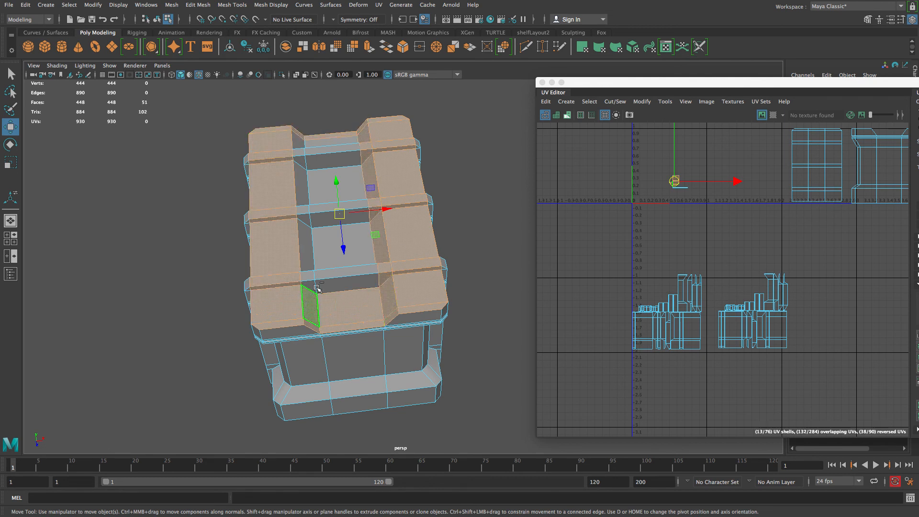
{"action": "double_click", "coordinate": [299, 142], "text": "shift"}
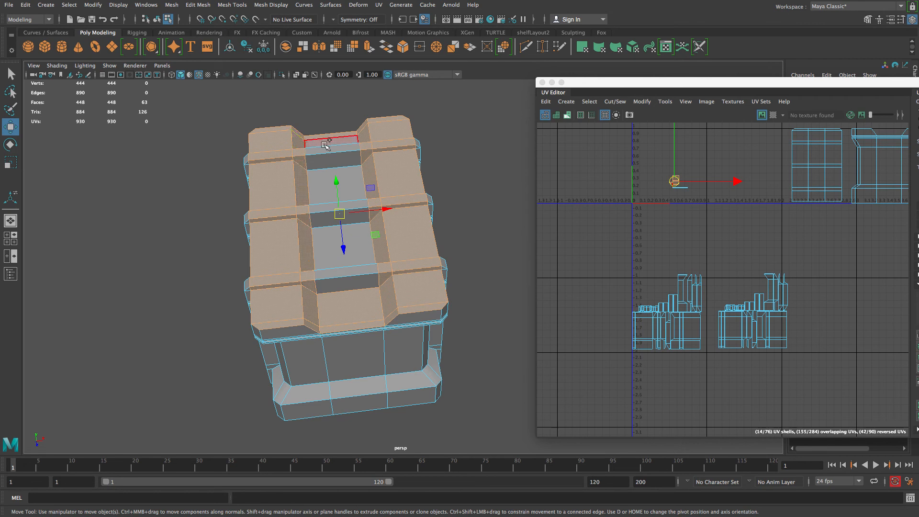
{"action": "double_click", "coordinate": [352, 285], "text": "shift"}
Step: Examine the selected lid-top faces from several angles in wireframe and shaded display for missed or stray faces
{"action": "left_click_drag", "start_coordinate": [481, 390], "coordinate": [381, 298], "text": "alt"}
{"action": "key", "text": "4"}
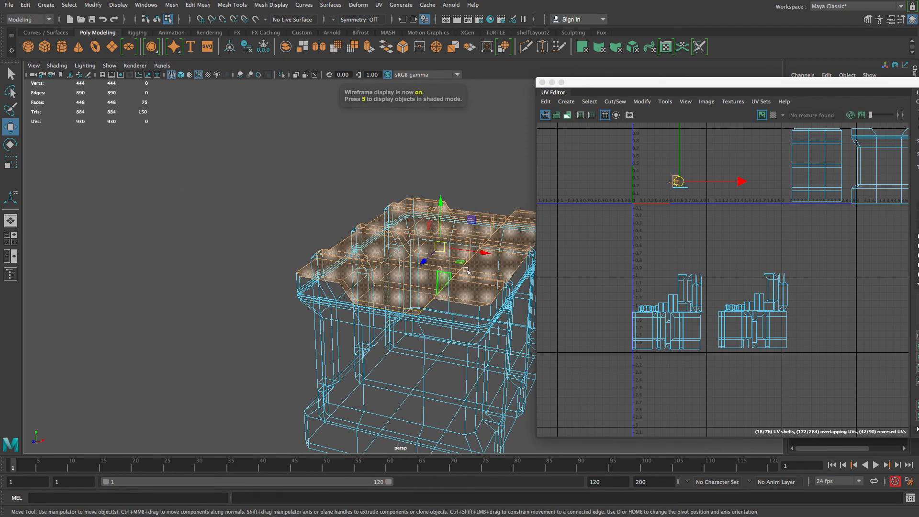
{"action": "mouse_move", "coordinate": [518, 382]}
{"action": "left_mouse_down", "text": "alt"}
{"action": "mouse_move", "coordinate": [433, 361]}
{"action": "mouse_move", "coordinate": [461, 361]}
{"action": "mouse_move", "coordinate": [468, 389]}
{"action": "mouse_move", "coordinate": [488, 381]}
{"action": "left_mouse_up", "text": "alt"}
{"action": "key", "text": "5"}
{"action": "left_click_drag", "start_coordinate": [283, 397], "coordinate": [380, 383], "text": "alt"}
{"action": "right_click_drag", "start_coordinate": [379, 383], "coordinate": [244, 392], "text": "alt"}
{"action": "left_click_drag", "start_coordinate": [244, 392], "coordinate": [382, 387], "text": "alt"}
{"action": "right_click_drag", "start_coordinate": [242, 240], "coordinate": [334, 401], "text": "alt"}
{"action": "left_click_drag", "start_coordinate": [334, 401], "coordinate": [373, 301], "text": "alt"}
{"action": "right_click_drag", "start_coordinate": [373, 301], "coordinate": [349, 318], "text": "alt"}
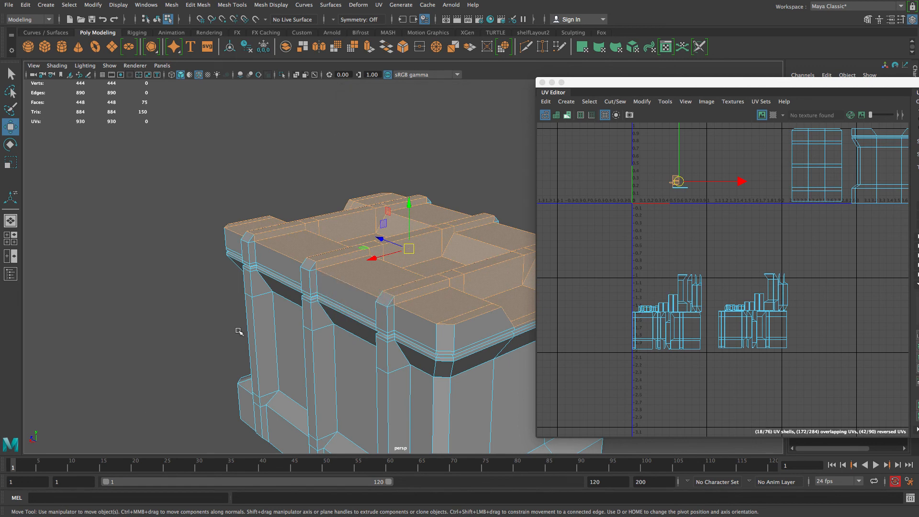
{"action": "left_click_drag", "start_coordinate": [259, 323], "coordinate": [374, 299], "text": "alt"}
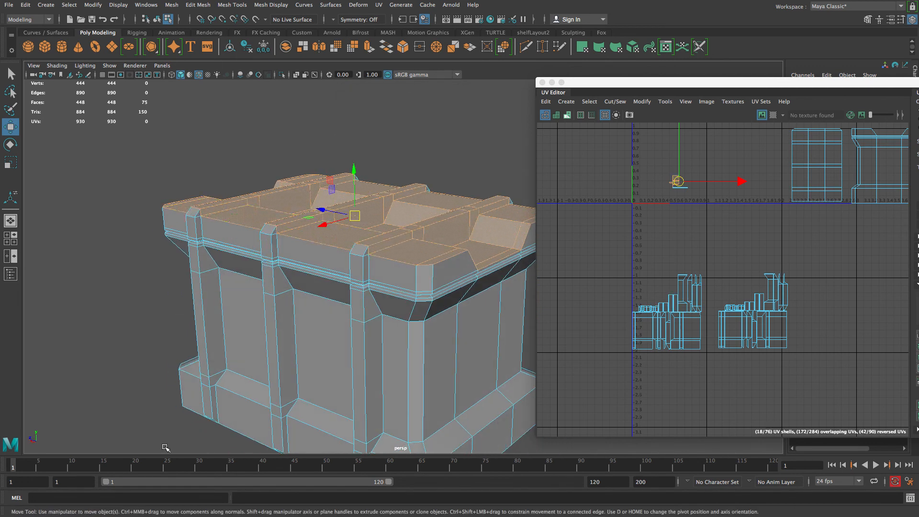
{"action": "right_click_drag", "start_coordinate": [211, 335], "coordinate": [113, 295], "text": "alt"}
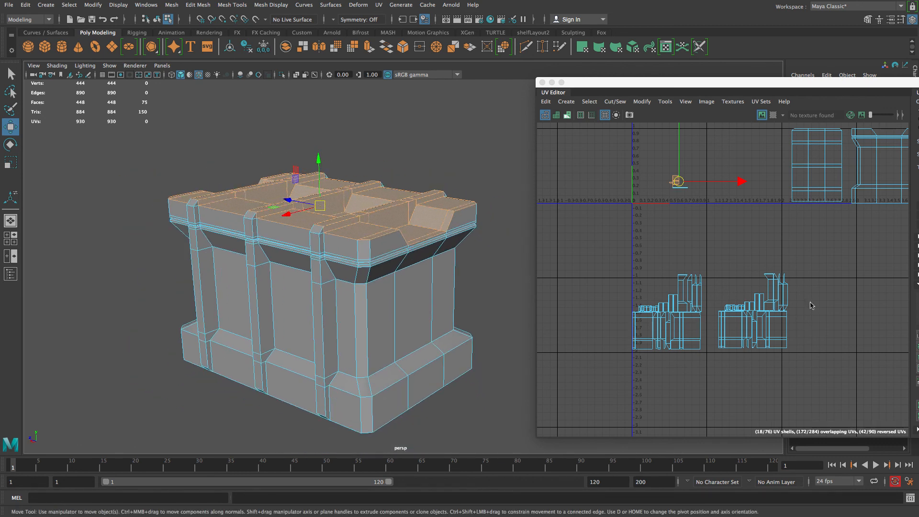
{"action": "left_click_drag", "start_coordinate": [180, 286], "coordinate": [268, 268], "text": "alt"}
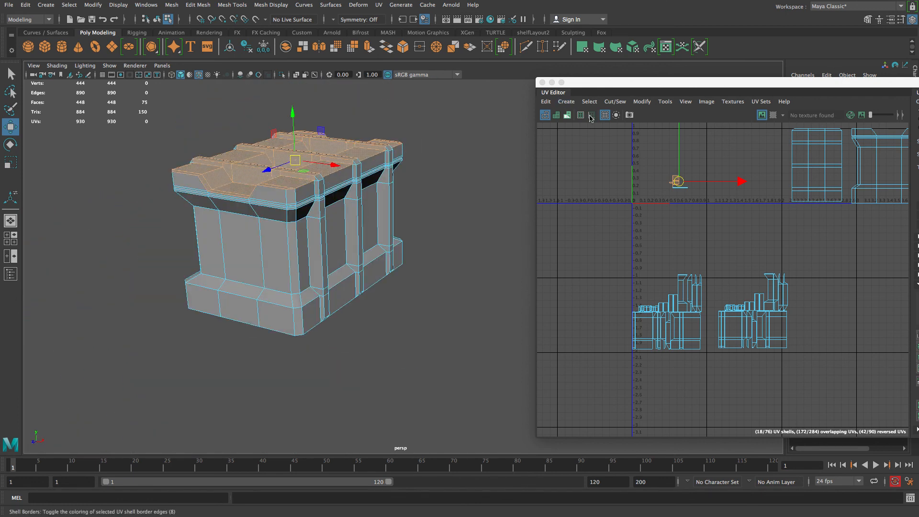
Step: Apply an automatic UV projection to the lid-top faces and move the resulting shells outside the UV square, beside the long-side shells
{"action": "left_click", "coordinate": [566, 101]}
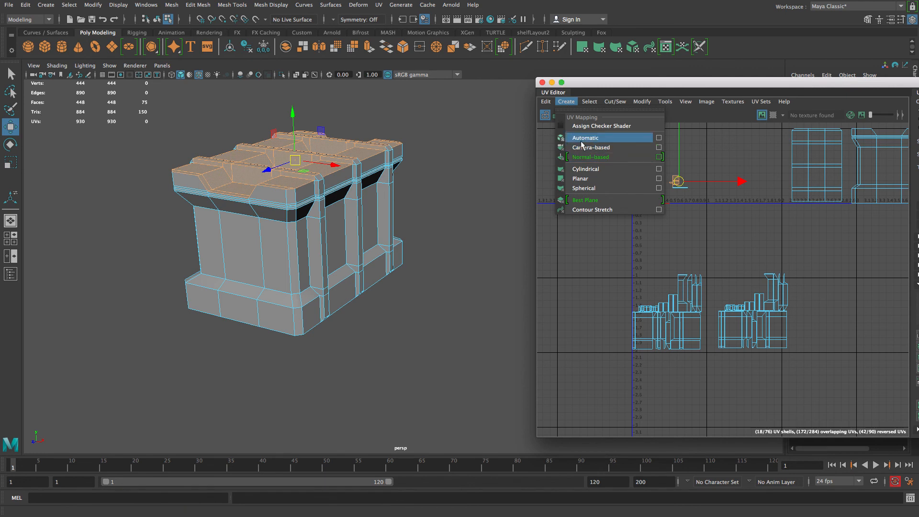
{"action": "left_click", "coordinate": [584, 137]}
{"action": "left_click_drag", "start_coordinate": [752, 231], "coordinate": [749, 230]}
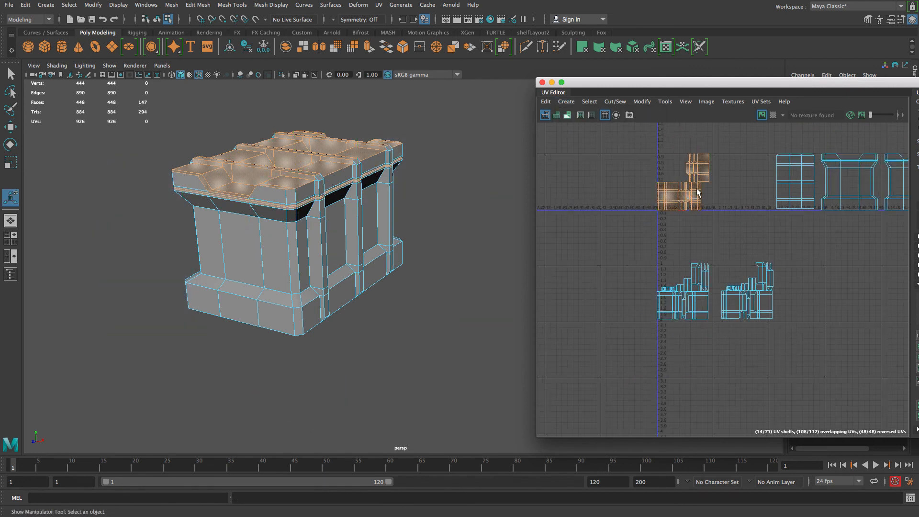
{"action": "key", "text": "w"}
{"action": "left_click_drag", "start_coordinate": [714, 182], "coordinate": [613, 180]}
{"action": "left_click_drag", "start_coordinate": [578, 145], "coordinate": [583, 259]}
{"action": "left_click", "coordinate": [631, 248]}
{"action": "middle_click_drag", "start_coordinate": [825, 342], "coordinate": [734, 378], "text": "alt"}
{"action": "right_click_drag", "start_coordinate": [734, 377], "coordinate": [679, 364], "text": "alt"}
{"action": "middle_click_drag", "start_coordinate": [679, 364], "coordinate": [743, 331], "text": "alt"}
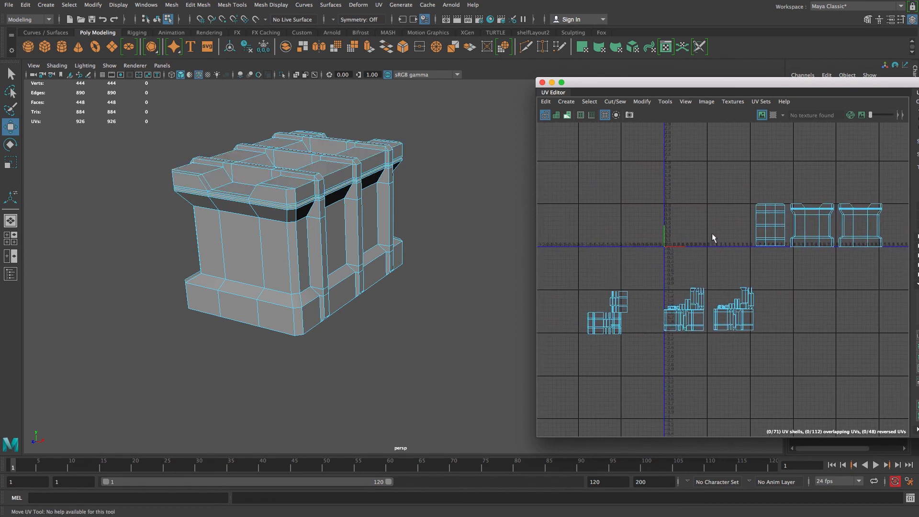
Step: Select the lower and upper loops of groove faces running around the crate between lid and body
{"action": "right_click_drag", "start_coordinate": [173, 233], "coordinate": [274, 322], "text": "alt"}
{"action": "middle_click_drag", "start_coordinate": [201, 241], "coordinate": [281, 281], "text": "alt"}
{"action": "left_click_drag", "start_coordinate": [281, 280], "coordinate": [326, 288], "text": "alt"}
{"action": "right_click_drag", "start_coordinate": [326, 289], "coordinate": [391, 280], "text": "alt"}
{"action": "left_click_drag", "start_coordinate": [279, 205], "coordinate": [276, 182], "text": "alt"}
{"action": "middle_click_drag", "start_coordinate": [276, 182], "coordinate": [314, 270], "text": "alt"}
{"action": "right_click_drag", "start_coordinate": [314, 270], "coordinate": [358, 274], "text": "alt"}
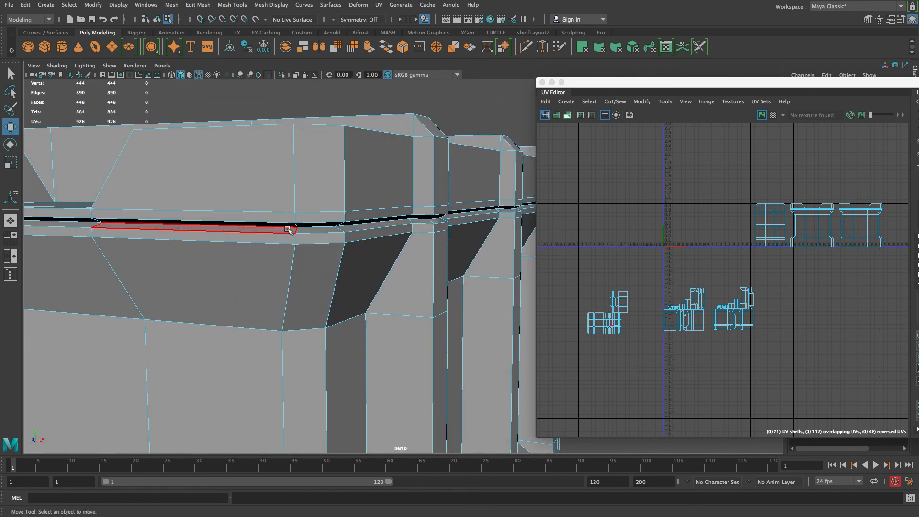
{"action": "left_click", "coordinate": [287, 230]}
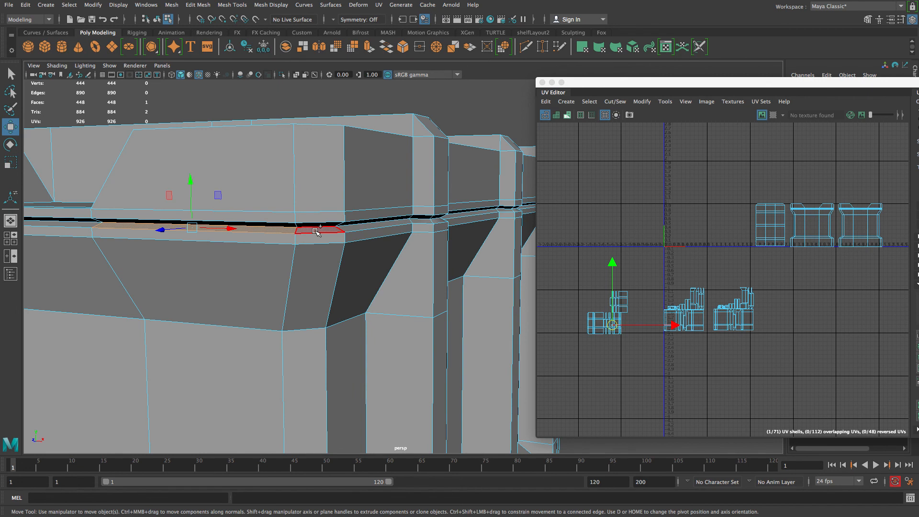
{"action": "double_click", "coordinate": [316, 231], "text": "shift"}
{"action": "left_click_drag", "start_coordinate": [315, 231], "coordinate": [287, 232], "text": "alt"}
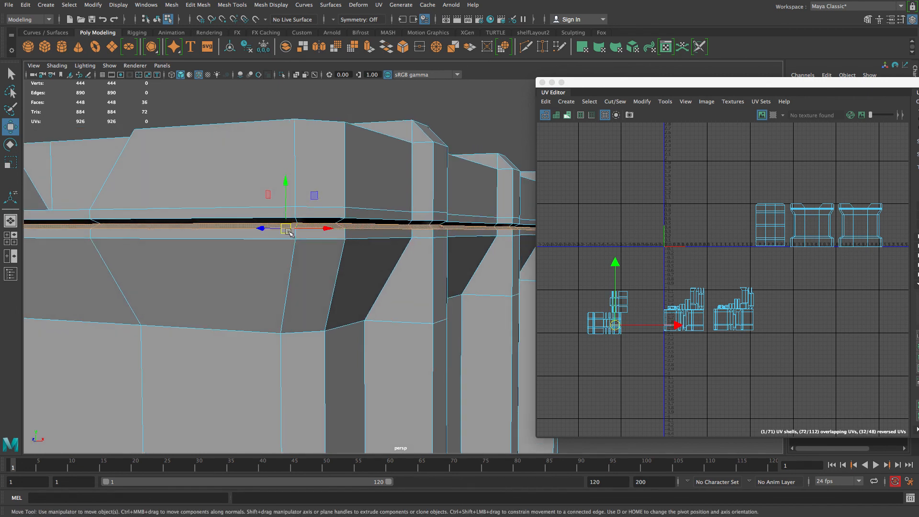
{"action": "left_click", "coordinate": [223, 220], "text": "shift"}
{"action": "double_click", "coordinate": [314, 219], "text": "shift"}
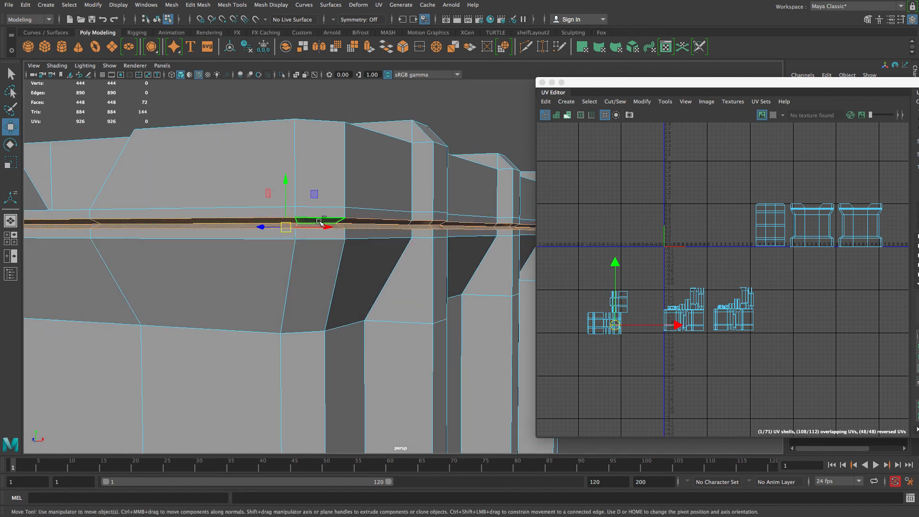
{"action": "right_click_drag", "start_coordinate": [462, 365], "coordinate": [293, 301], "text": "alt"}
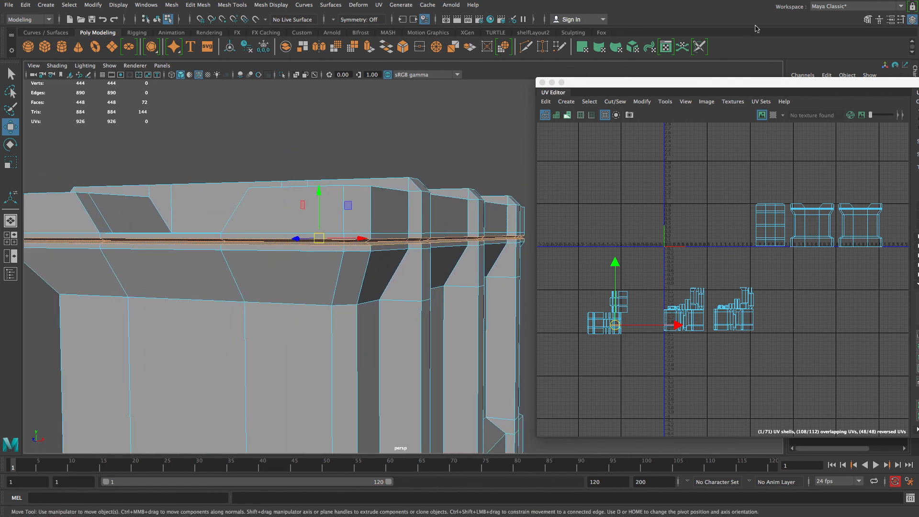
Step: Apply an automatic UV projection to the selected groove faces
{"action": "left_click", "coordinate": [566, 103]}
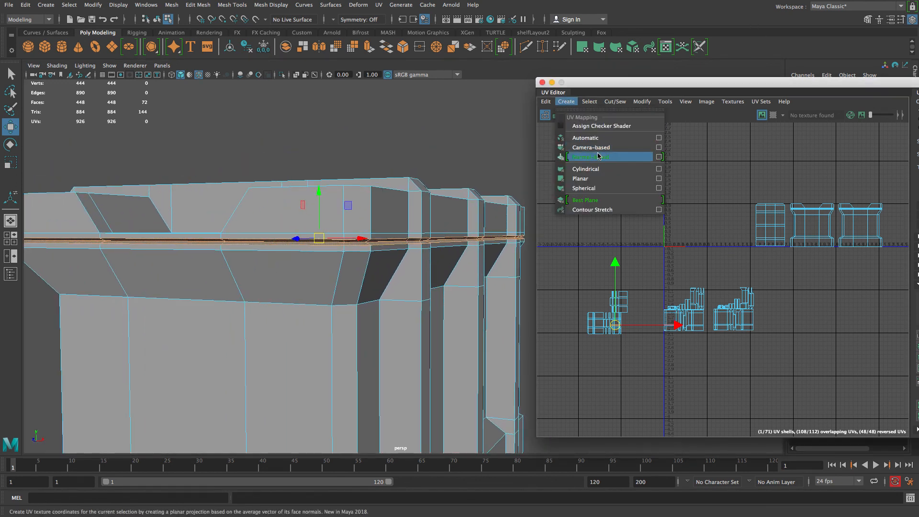
{"action": "left_click", "coordinate": [585, 137]}
{"action": "middle_click_drag", "start_coordinate": [694, 257], "coordinate": [597, 251], "text": "alt"}
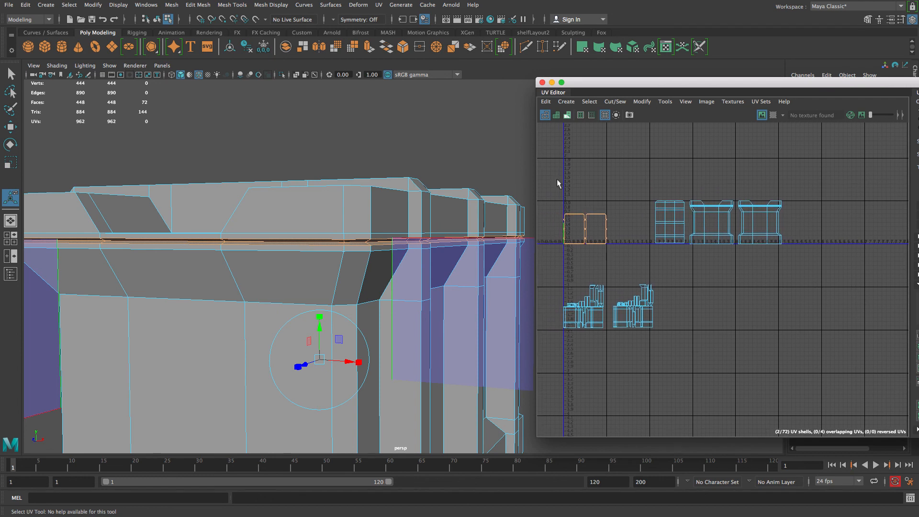
Step: Move the two groove shells out of the UV square to the far side of the end-wall shells and deselect them
{"action": "left_click", "coordinate": [556, 174]}
{"action": "left_click_drag", "start_coordinate": [555, 174], "coordinate": [617, 267]}
{"action": "key", "text": "w"}
{"action": "left_click_drag", "start_coordinate": [619, 231], "coordinate": [850, 223]}
{"action": "left_click", "coordinate": [828, 305]}
{"action": "right_click_drag", "start_coordinate": [738, 335], "coordinate": [764, 357], "text": "alt"}
{"action": "middle_click_drag", "start_coordinate": [764, 357], "coordinate": [807, 375], "text": "alt"}
{"action": "right_click_drag", "start_coordinate": [807, 375], "coordinate": [726, 362], "text": "alt"}
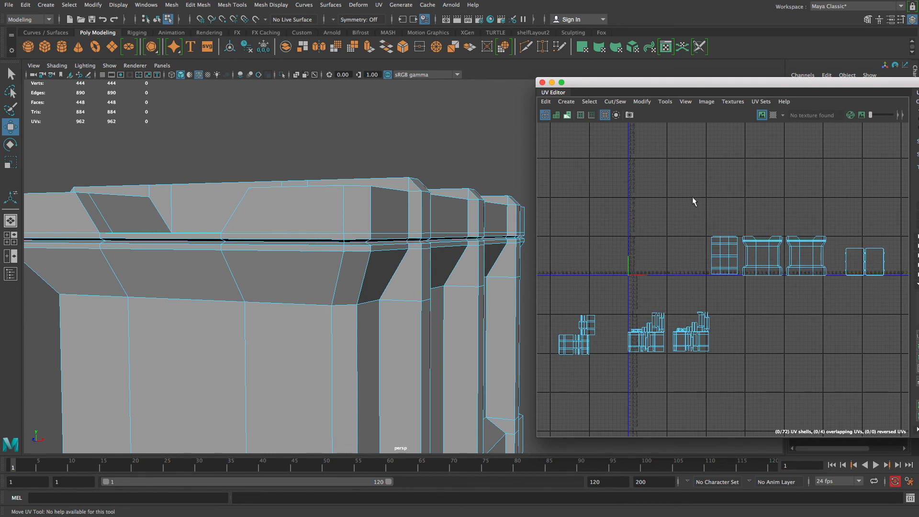
Step: Switch the UV Editor's selection mode to UV shells
{"action": "left_click_drag", "start_coordinate": [734, 311], "coordinate": [736, 307]}
{"action": "right_click", "coordinate": [744, 248]}
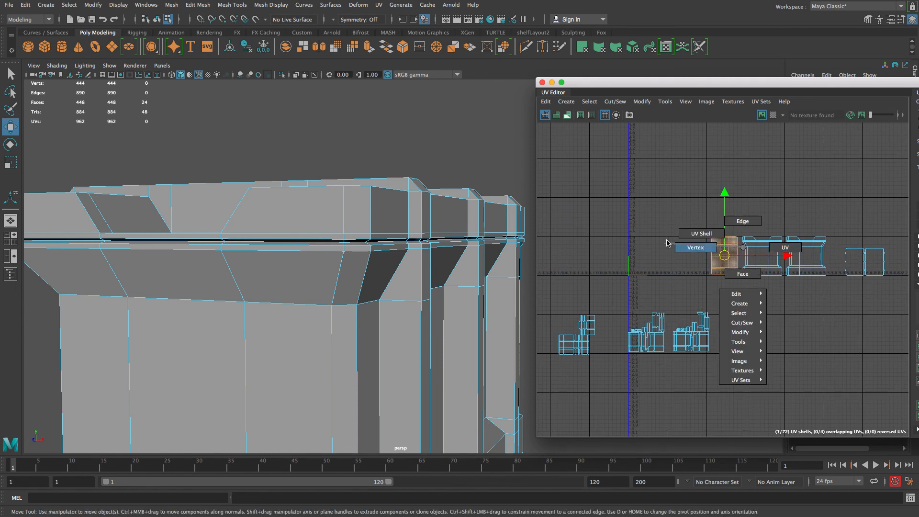
{"action": "right_click_drag", "start_coordinate": [677, 239], "coordinate": [679, 240]}
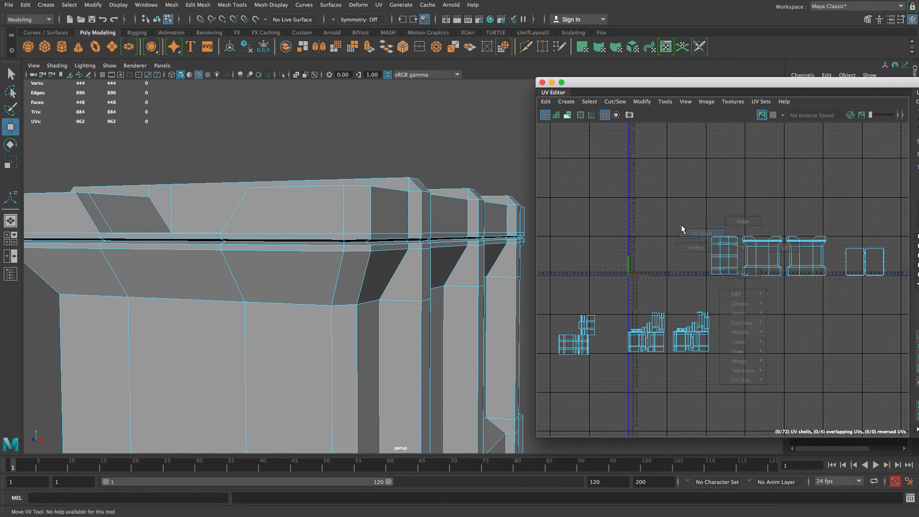
Step: Turn on texture borders, examine the UV seams around the crate, and turn the borders off again
{"action": "left_click", "coordinate": [588, 118]}
{"action": "mouse_move", "coordinate": [199, 324]}
{"action": "right_mouse_down", "text": "alt"}
{"action": "mouse_move", "coordinate": [186, 275]}
{"action": "mouse_move", "coordinate": [191, 283]}
{"action": "right_mouse_up", "text": "alt"}
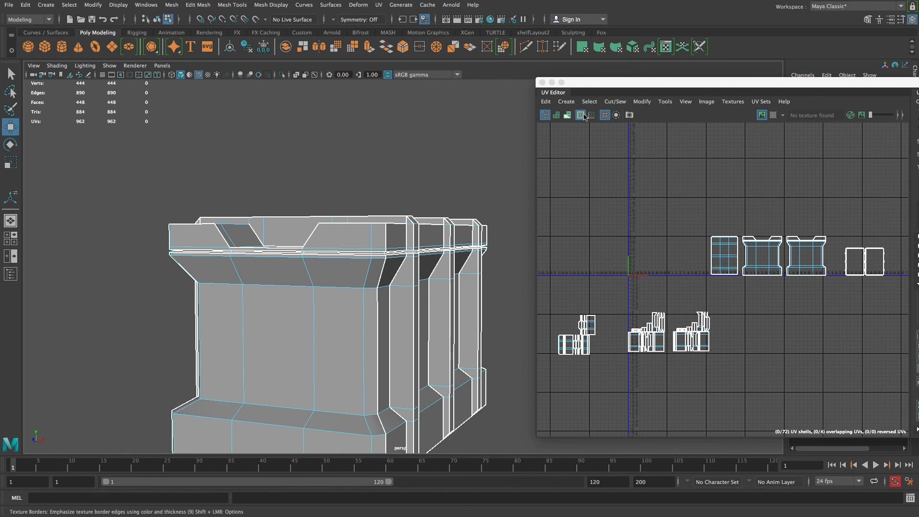
{"action": "right_click_drag", "start_coordinate": [287, 125], "coordinate": [205, 149], "text": "alt"}
{"action": "left_click_drag", "start_coordinate": [205, 150], "coordinate": [184, 153], "text": "alt"}
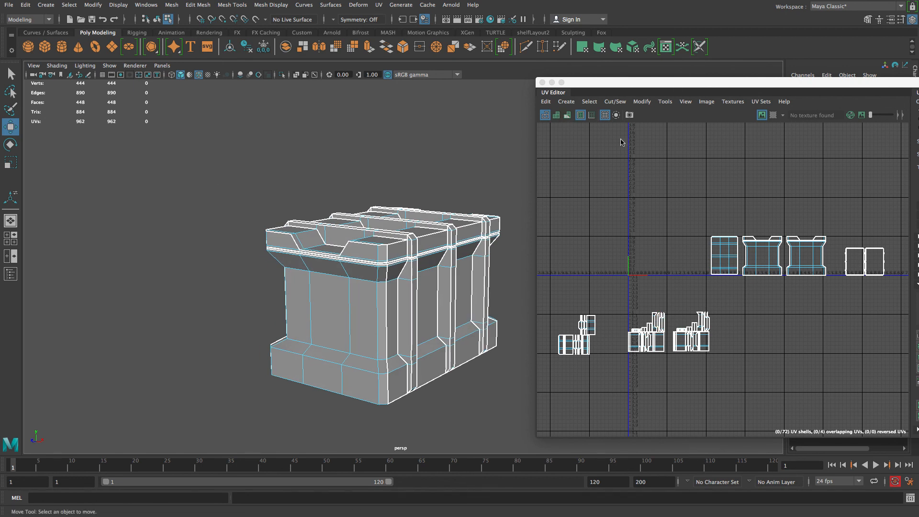
{"action": "left_click", "coordinate": [580, 115]}
Step: Review the laid-out UV shells and check which parts of the crate they cover
{"action": "middle_click_drag", "start_coordinate": [698, 225], "coordinate": [646, 219], "text": "alt"}
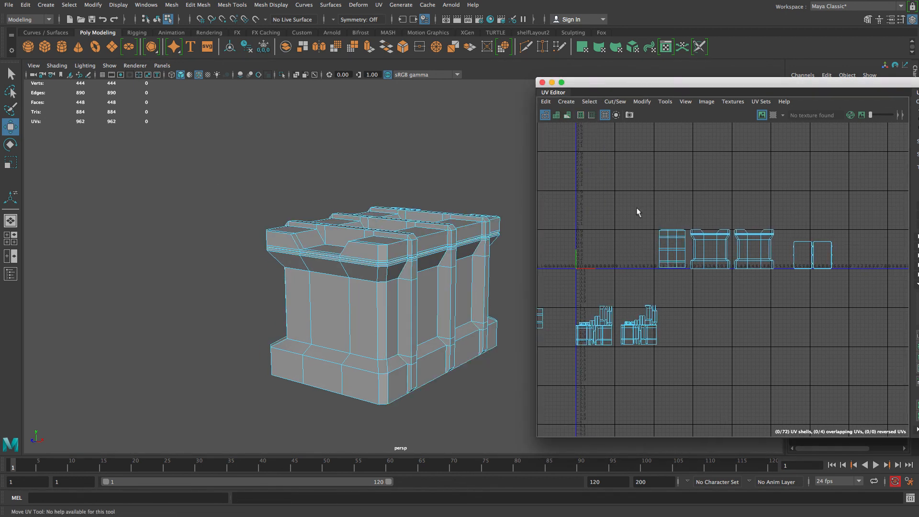
{"action": "scroll", "coordinate": [646, 219], "scroll_direction": "up", "scroll_amount": 2}
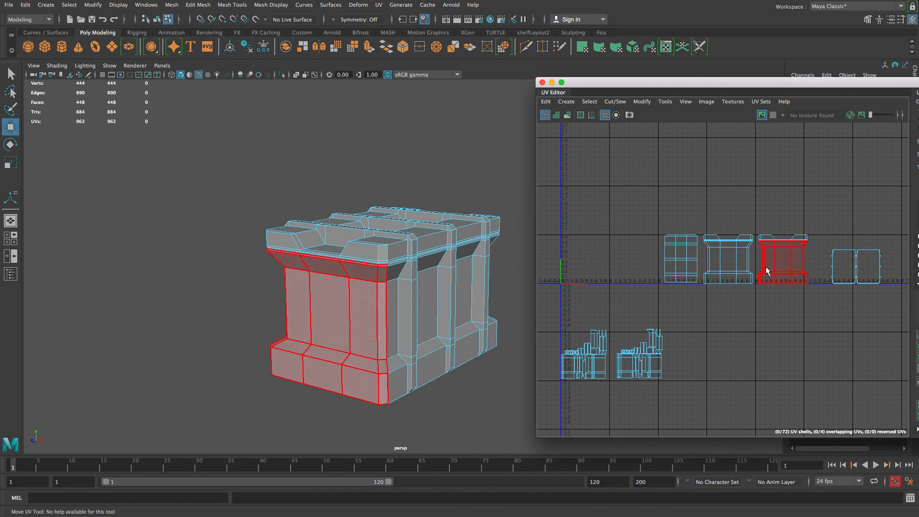
{"action": "middle_click_drag", "start_coordinate": [775, 382], "coordinate": [807, 367], "text": "alt"}
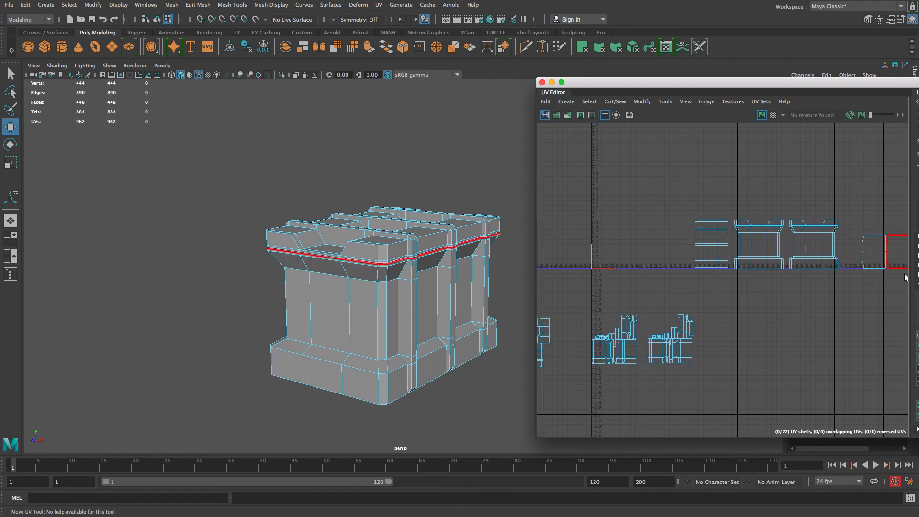
{"action": "middle_click_drag", "start_coordinate": [704, 377], "coordinate": [790, 353], "text": "alt"}
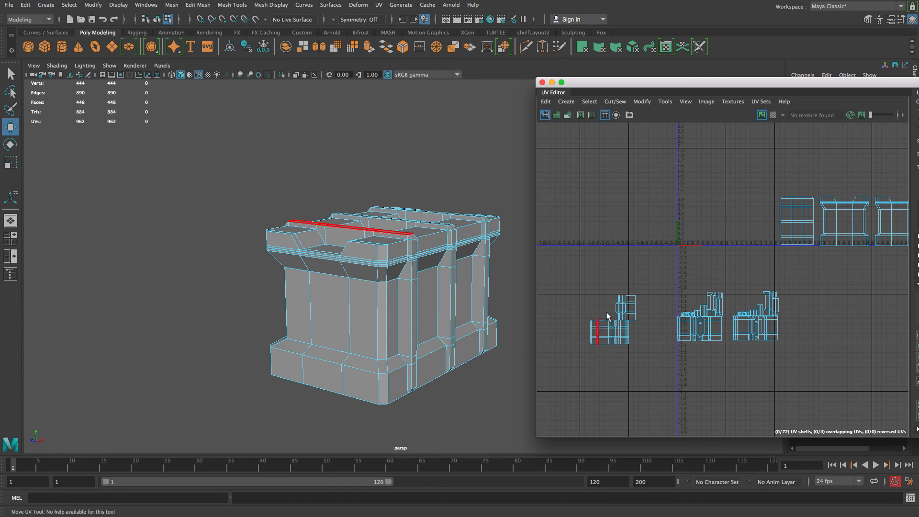
{"action": "left_click_drag", "start_coordinate": [280, 216], "coordinate": [411, 238], "text": "alt"}
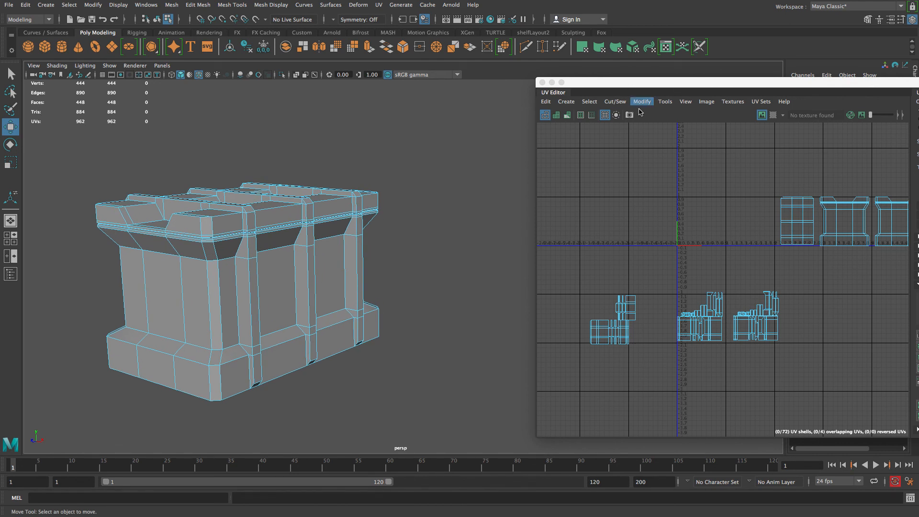
{"action": "mouse_move", "coordinate": [607, 3]}
{"action": "left_click", "coordinate": [685, 5]}
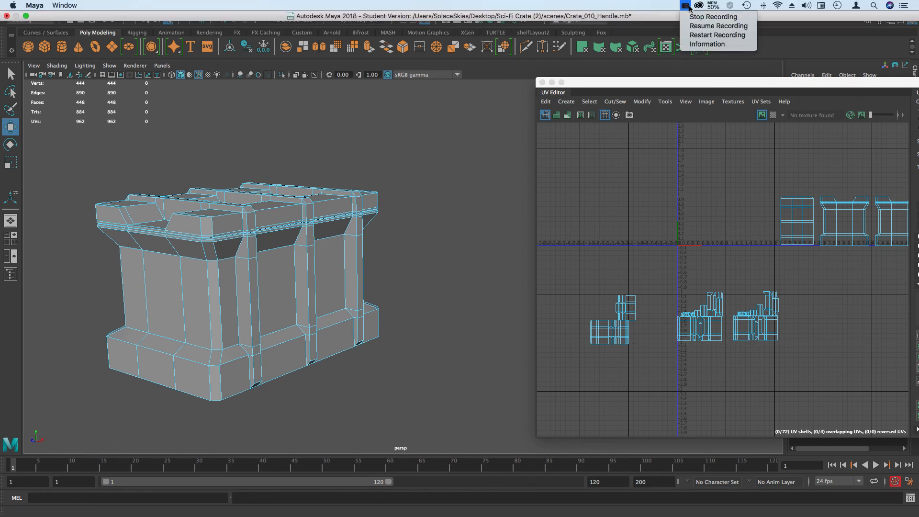